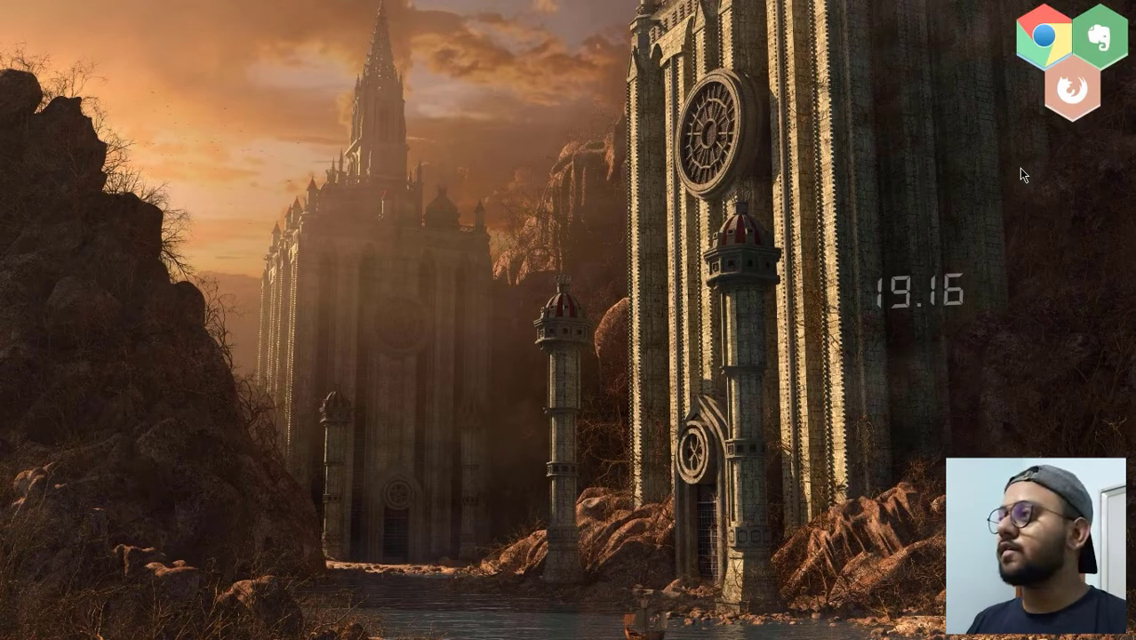
# Open Chrome, load aws.amazon.com and go to the AWS Management Console sign-in page
pyautogui.click(1031, 53)
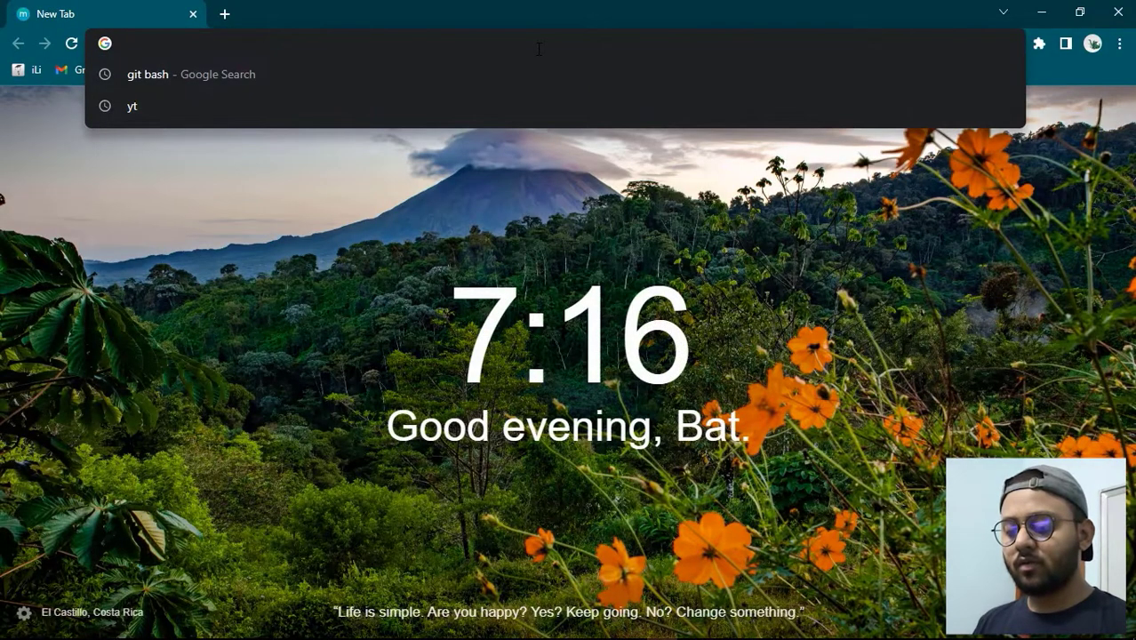
pyautogui.write('aws.ama')
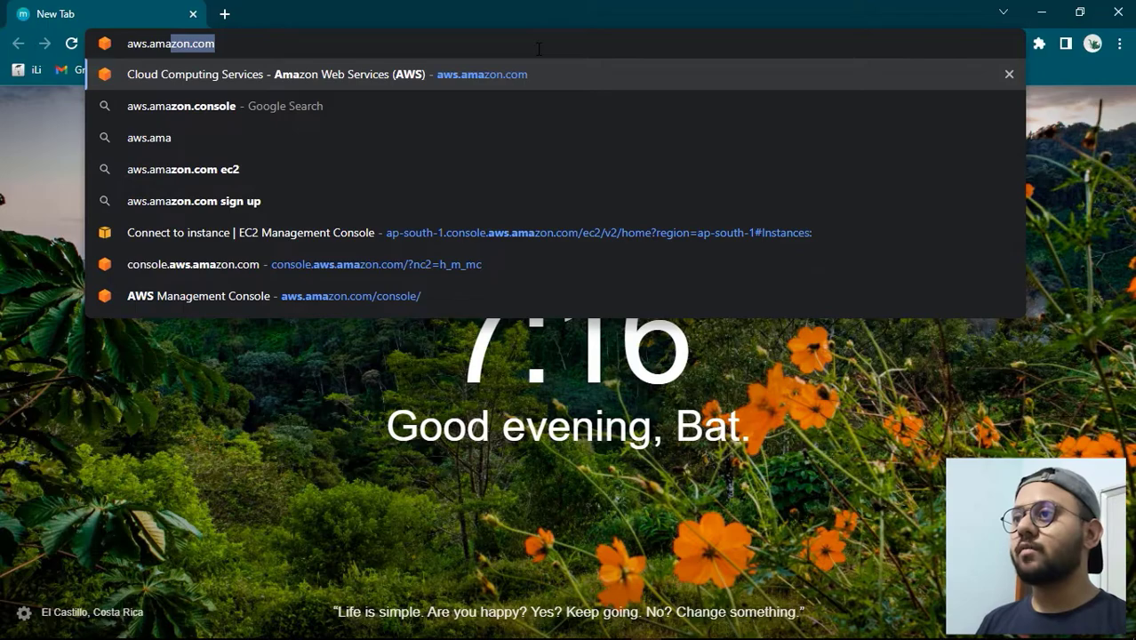
pyautogui.press('Return')
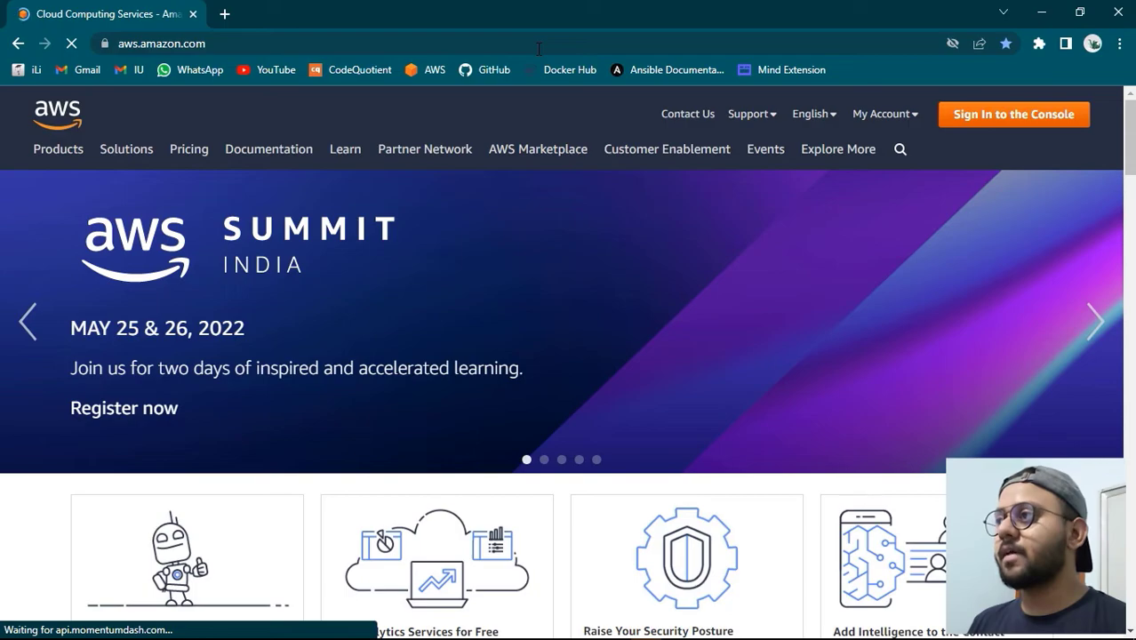
pyautogui.click(871, 116)
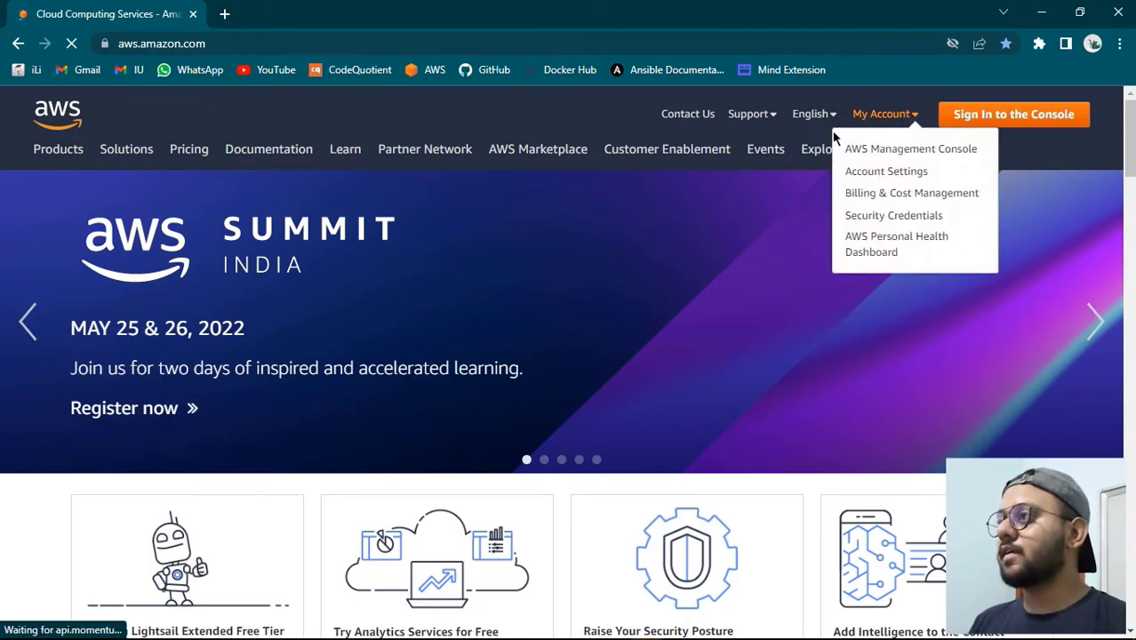
pyautogui.click(900, 150)
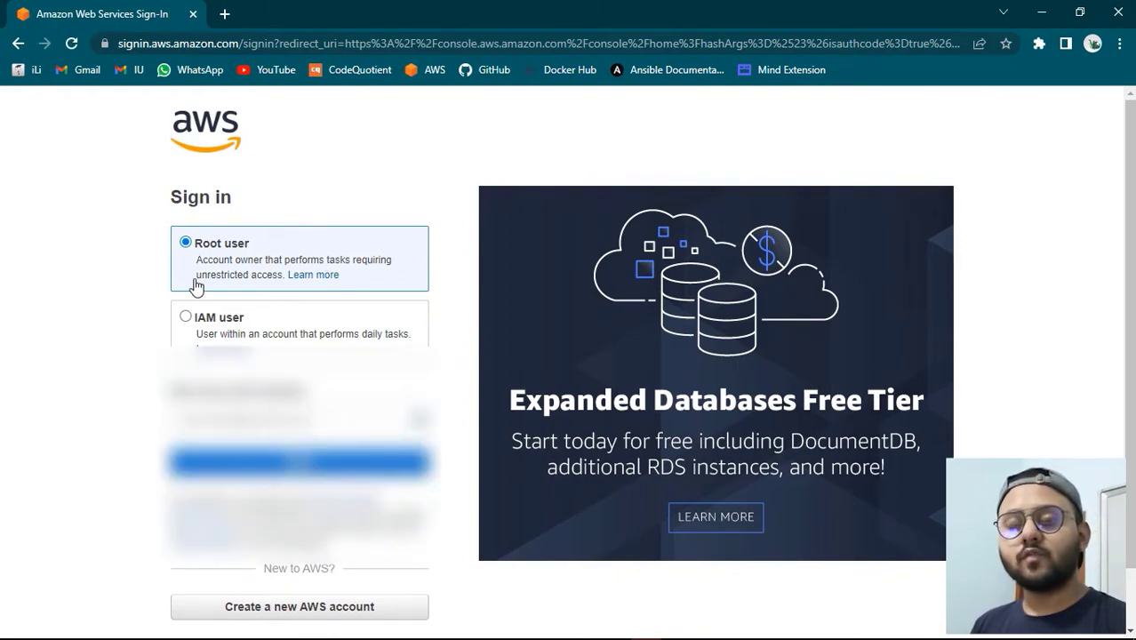
# Sign in as root user with the saved account e-mail and account password
pyautogui.scroll(-2, 111, 355)
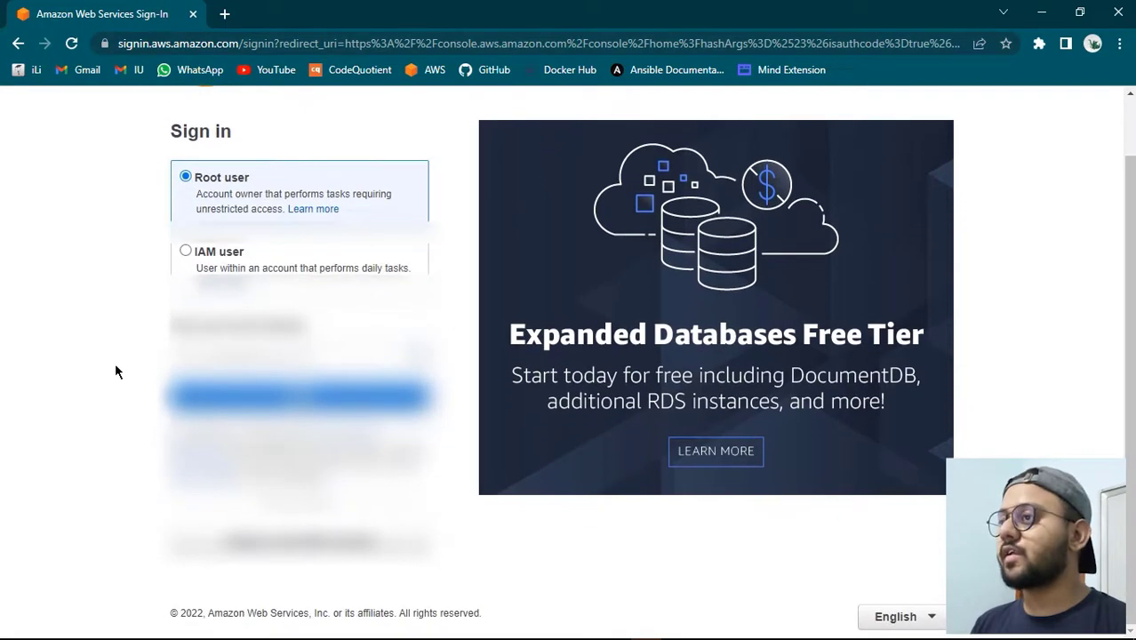
pyautogui.click(333, 348)
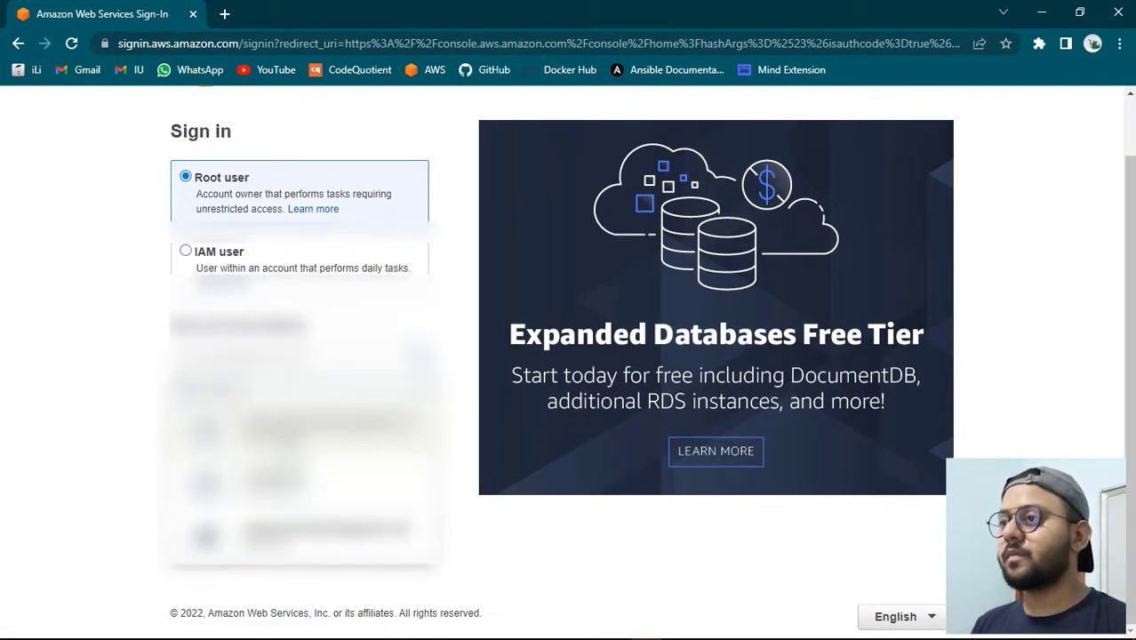
pyautogui.click(325, 430)
pyautogui.click(234, 405)
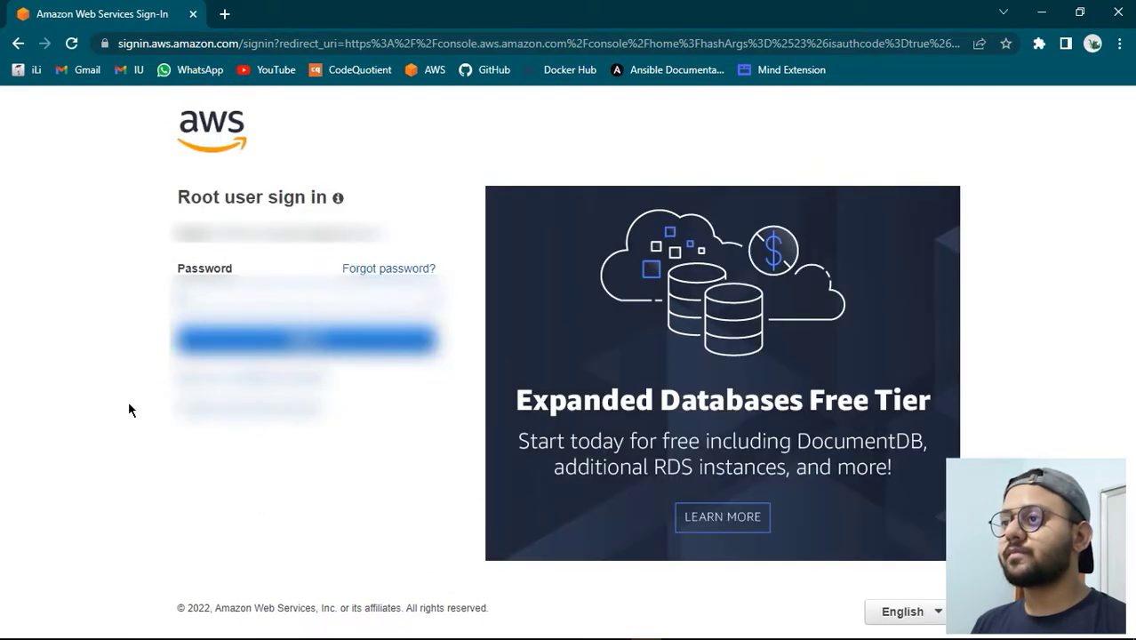
pyautogui.click(218, 298)
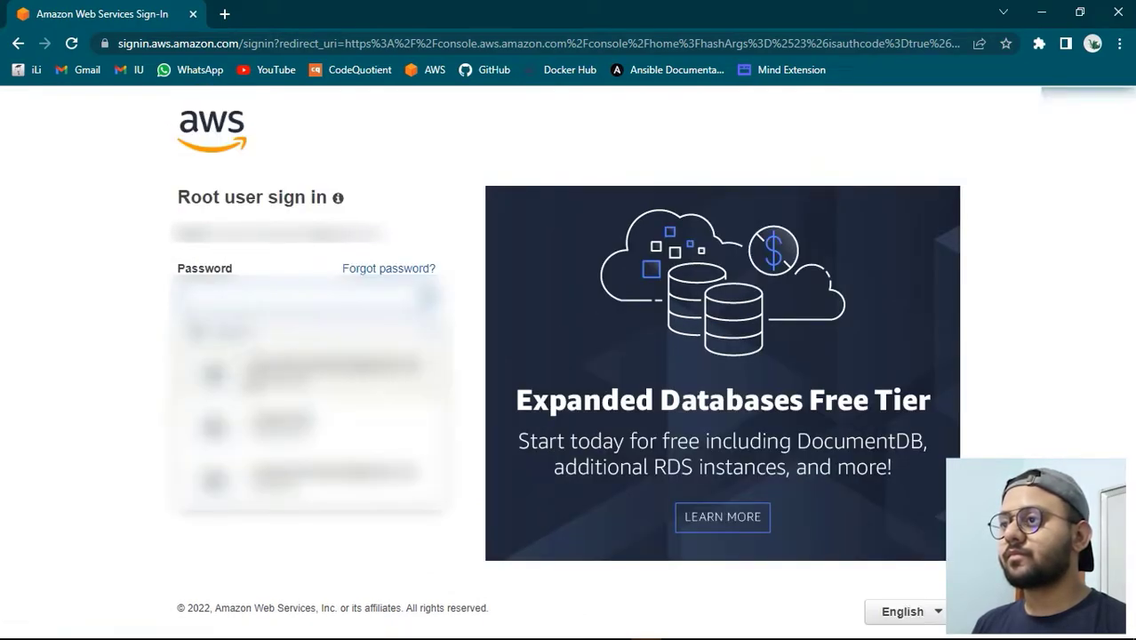
pyautogui.click(251, 373)
pyautogui.click(263, 342)
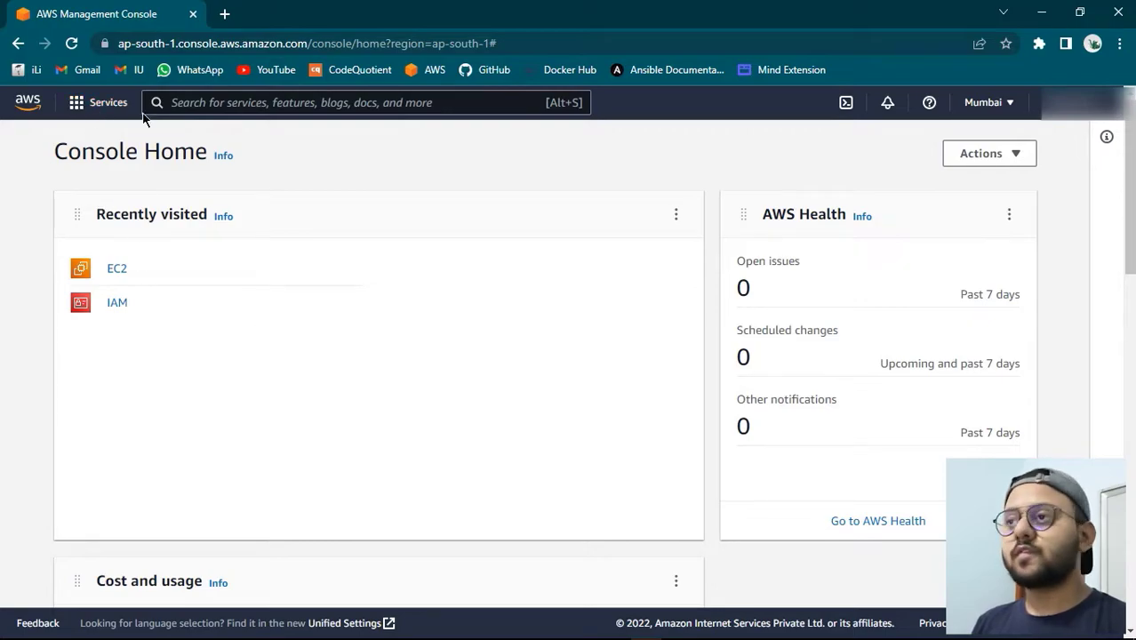
pyautogui.click(110, 103)
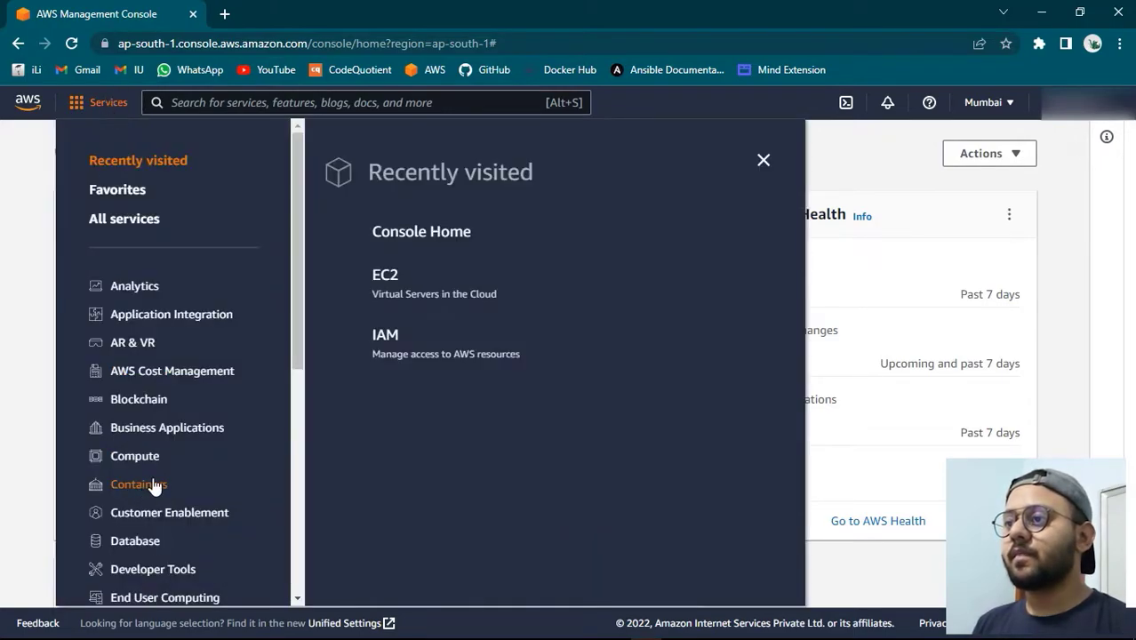
pyautogui.click(132, 459)
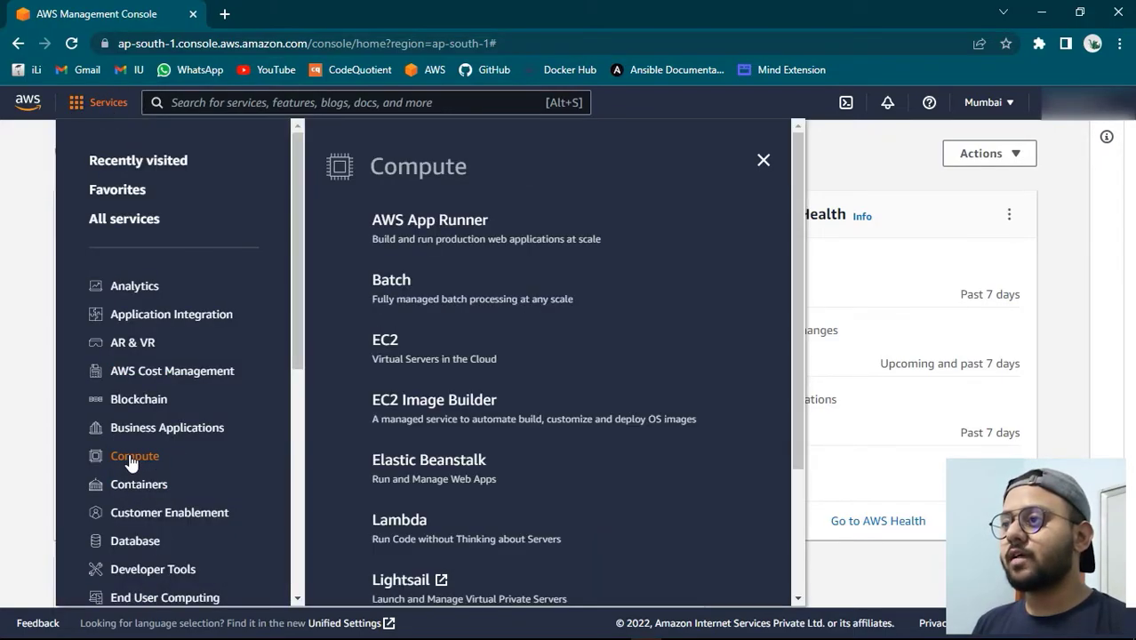
pyautogui.click(411, 349)
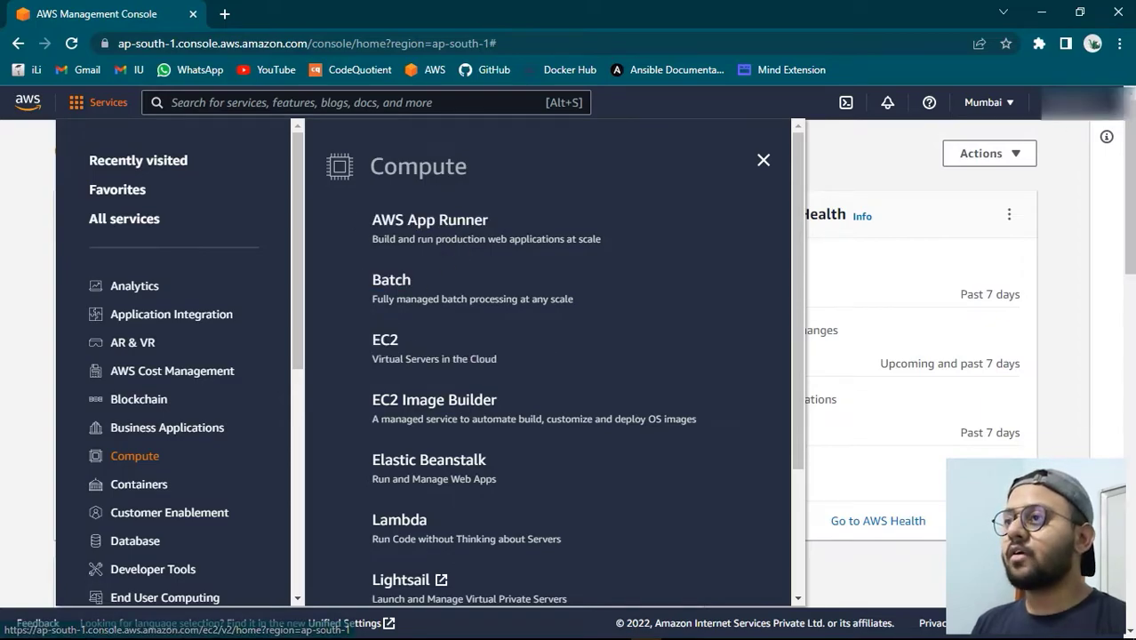
# Search the console for ec2, open the EC2 service and show its list of instances
pyautogui.click(477, 105)
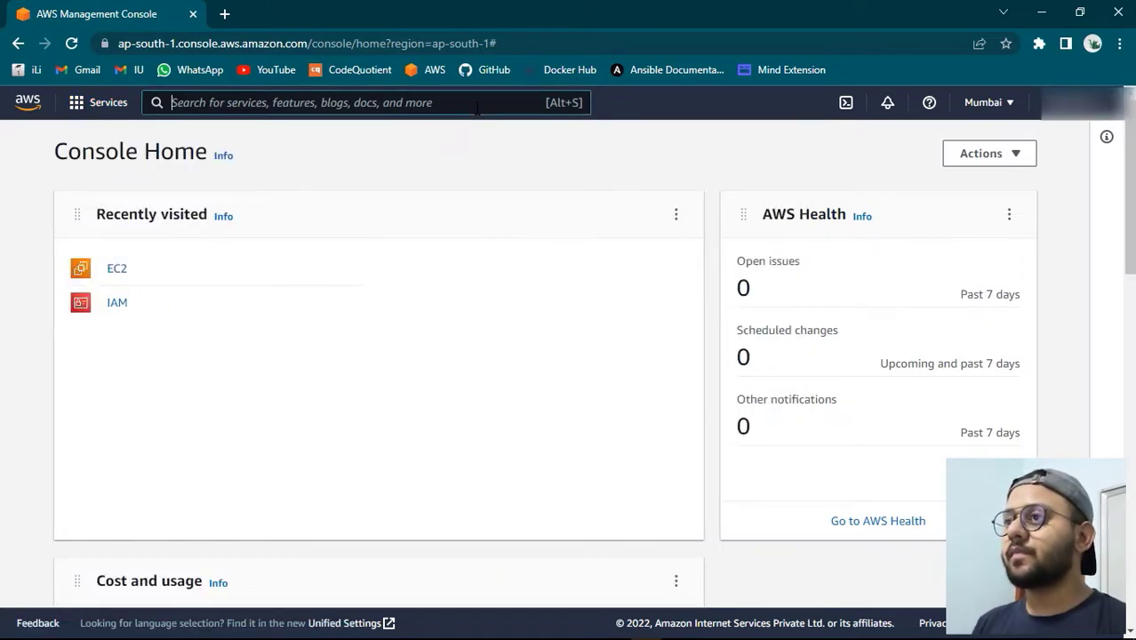
pyautogui.write('ec2')
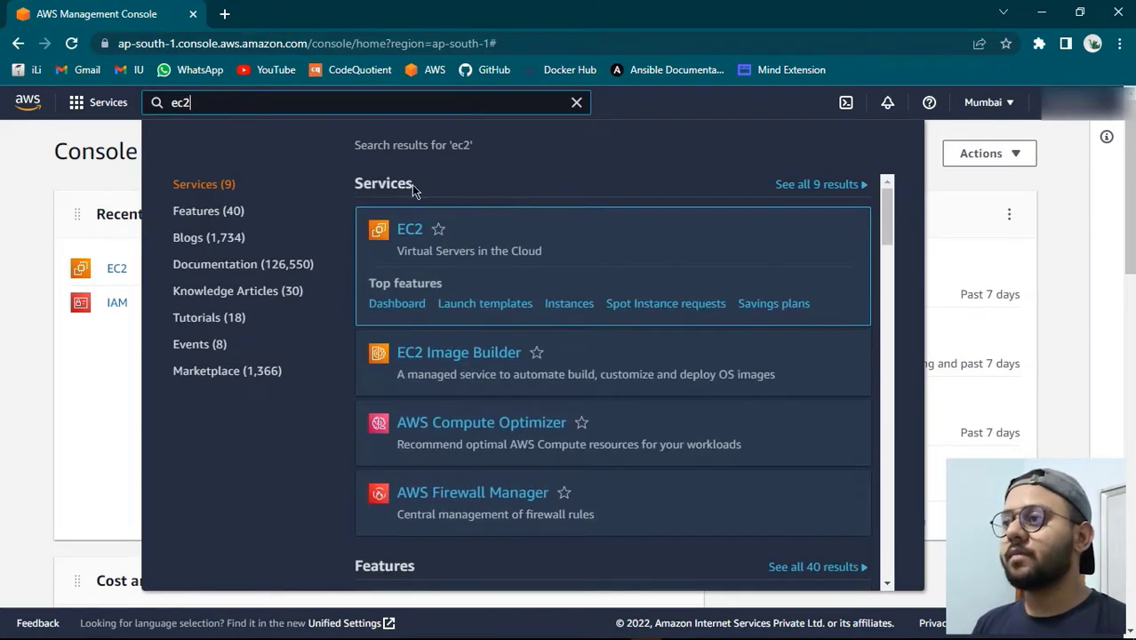
pyautogui.click(410, 233)
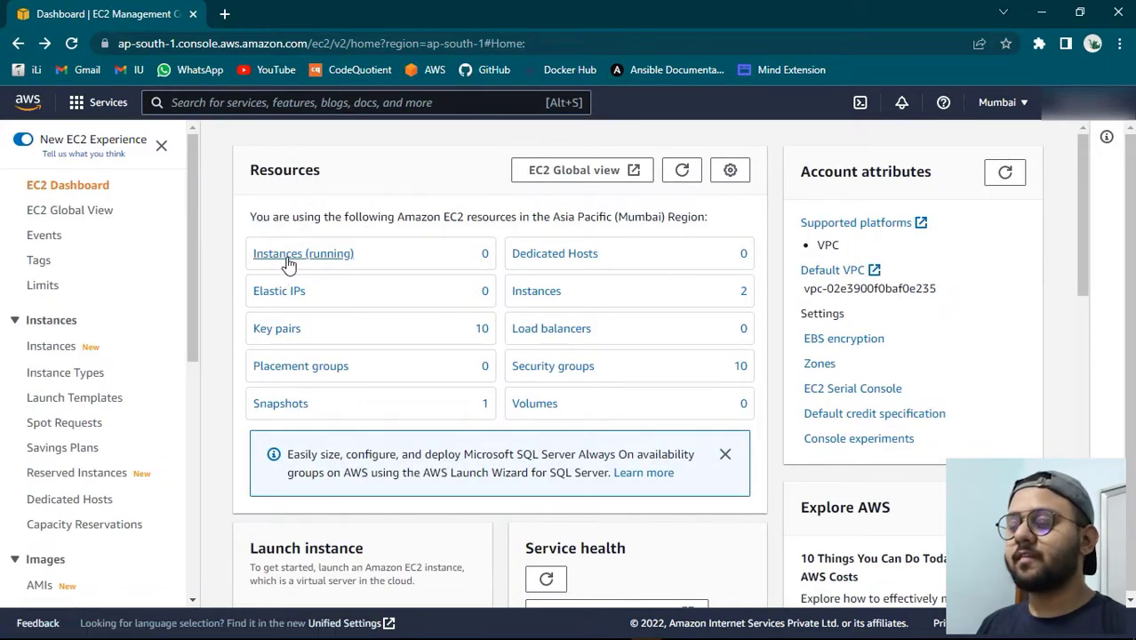
pyautogui.click(538, 301)
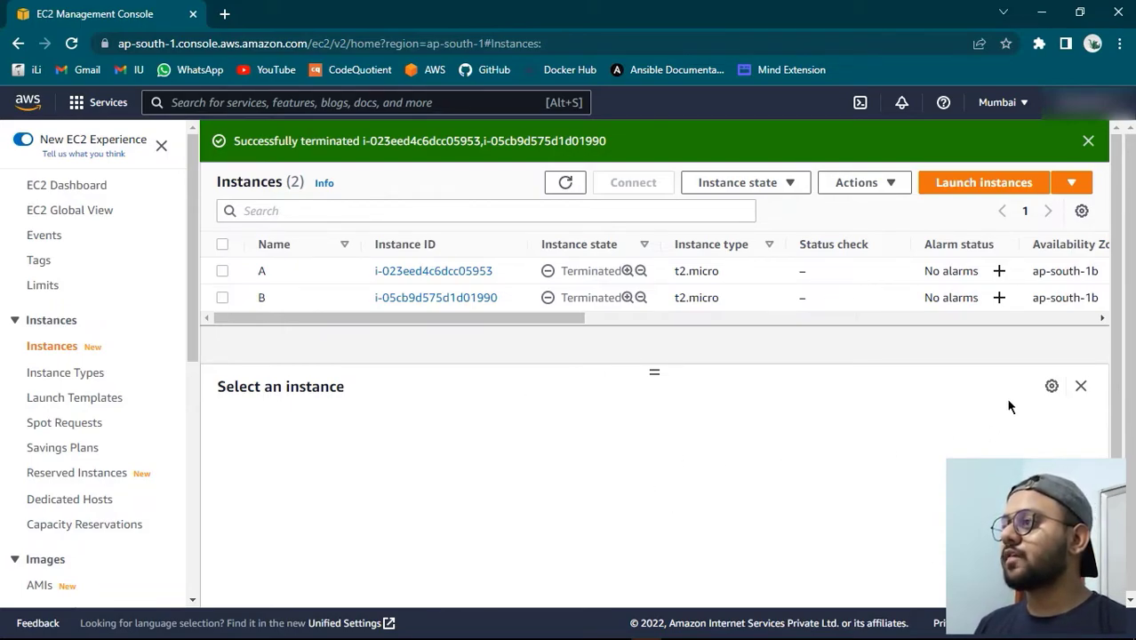
# Start launching a new instance, dismiss the new launch experience notice and name the instance Demo
pyautogui.click(980, 184)
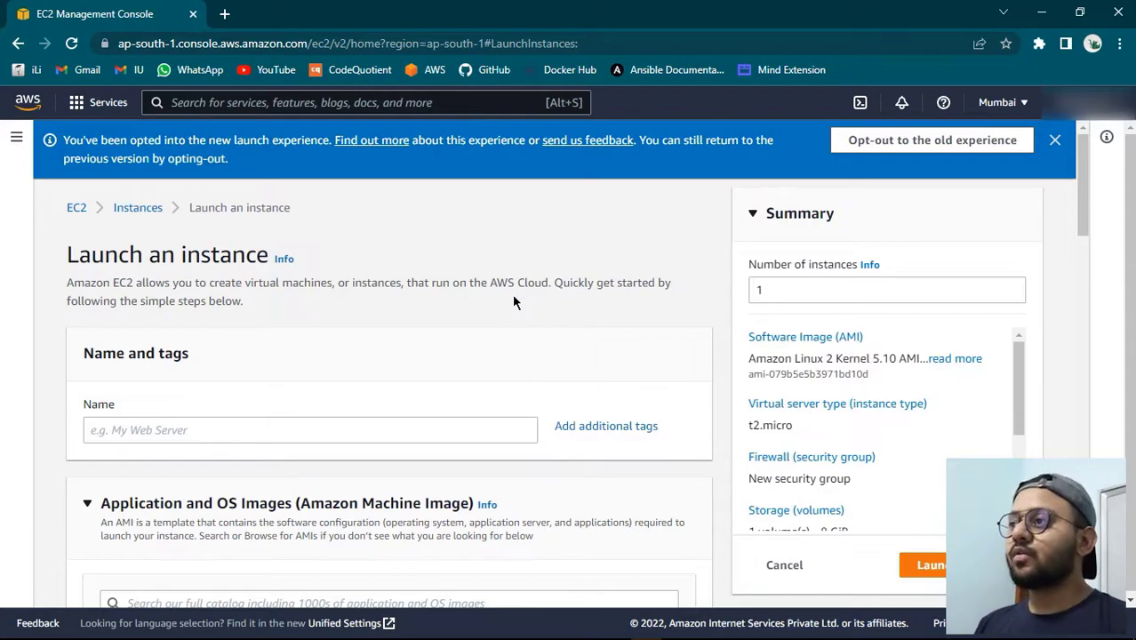
pyautogui.click(1056, 140)
pyautogui.scroll(-1, 572, 184)
pyautogui.scroll(1, 524, 185)
pyautogui.scroll(-1, 500, 196)
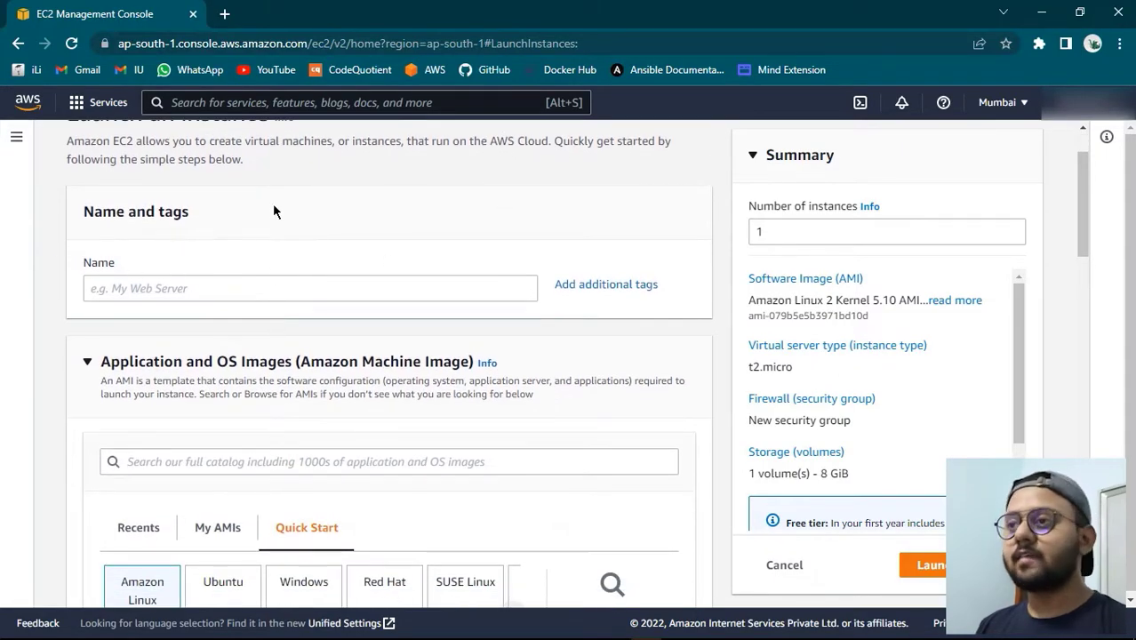
pyautogui.click(278, 295)
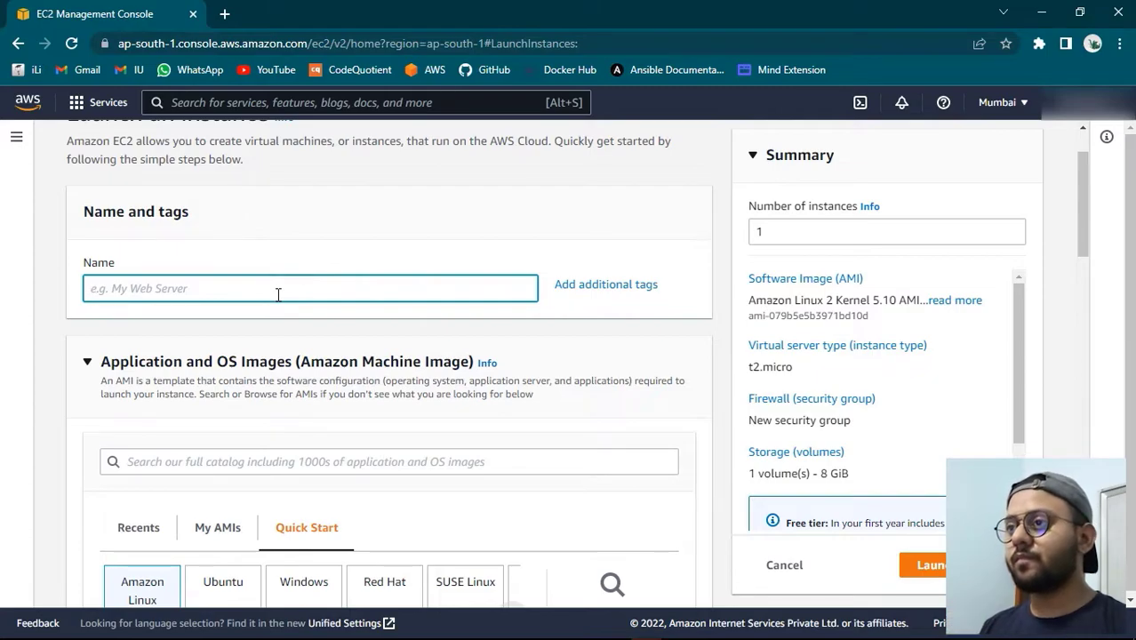
pyautogui.write('Demo')
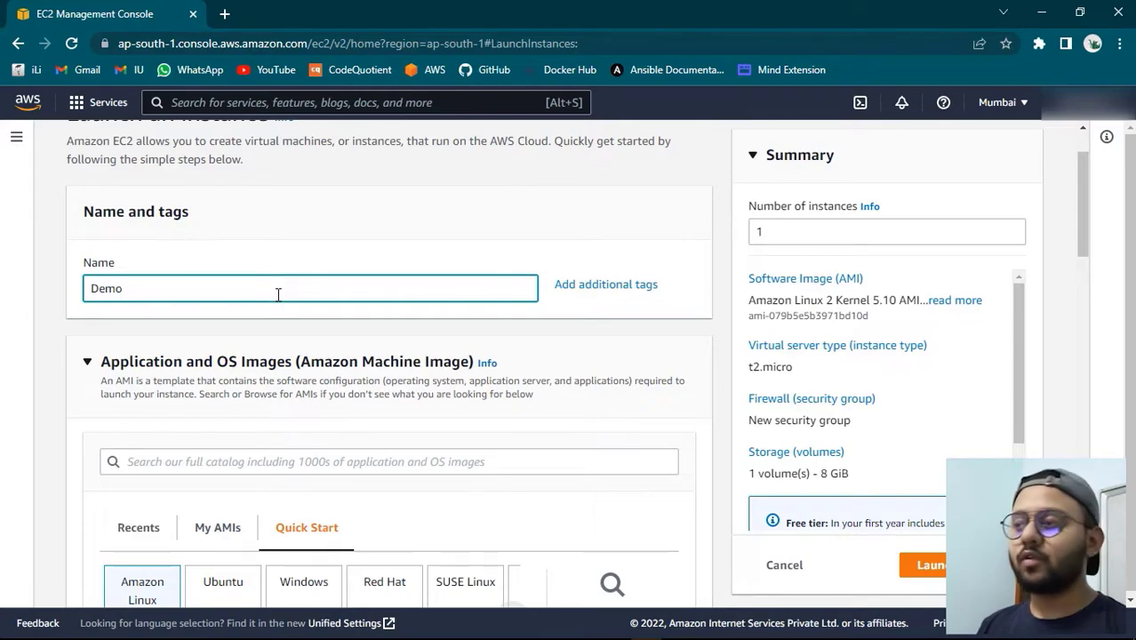
# Open the full catalog of Amazon Machine Images for the instance's operating system
pyautogui.scroll(-1, 279, 295)
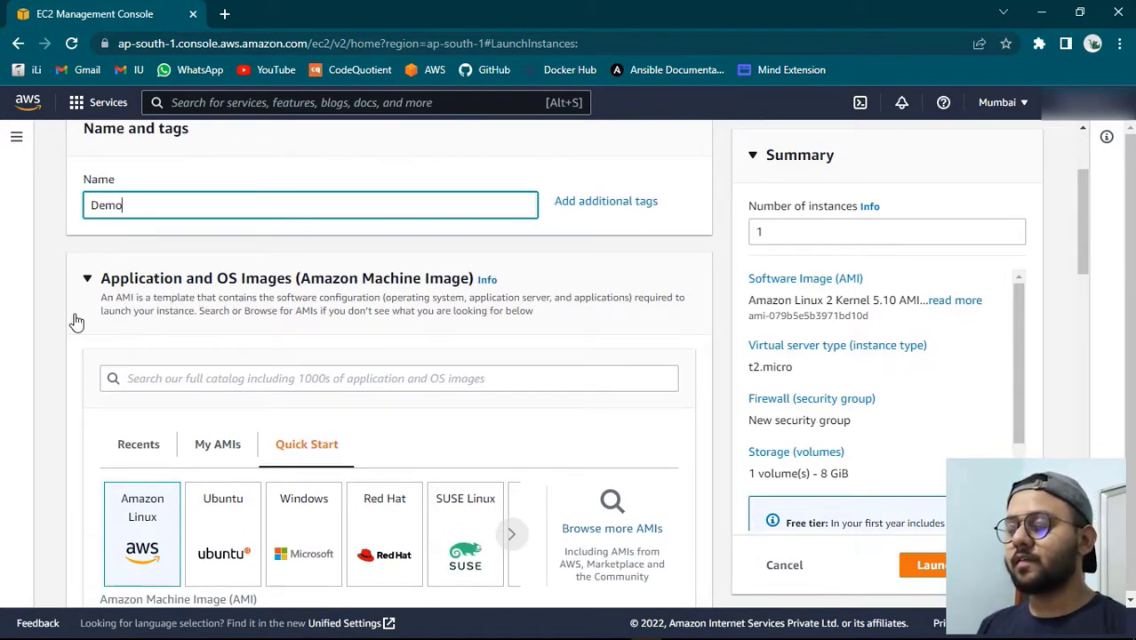
pyautogui.scroll(-1, 51, 325)
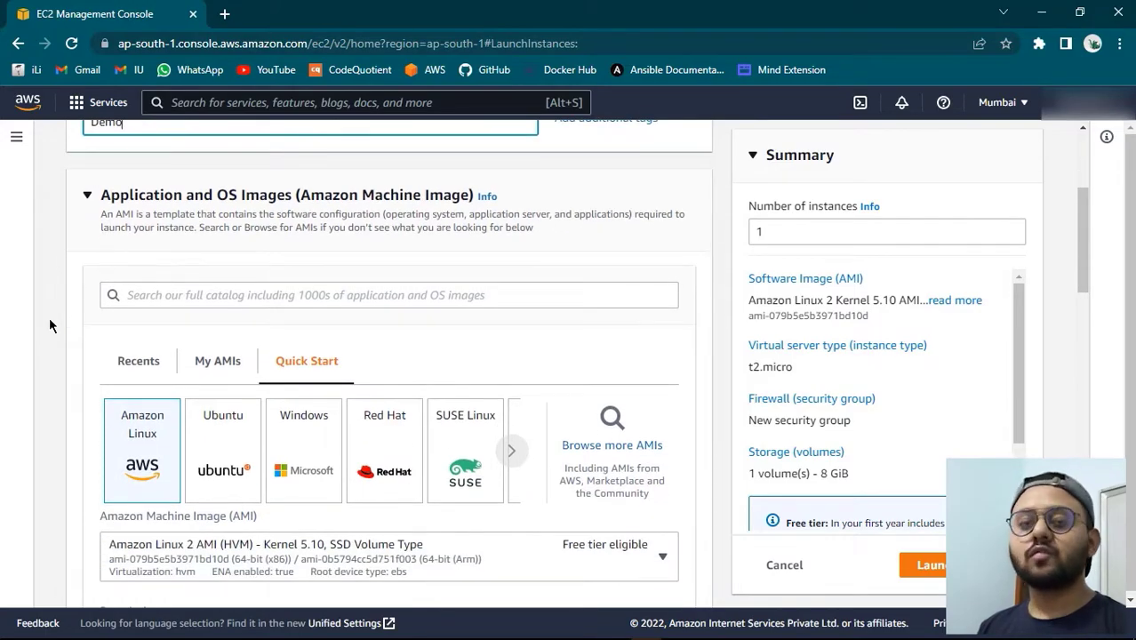
pyautogui.scroll(-1, 50, 325)
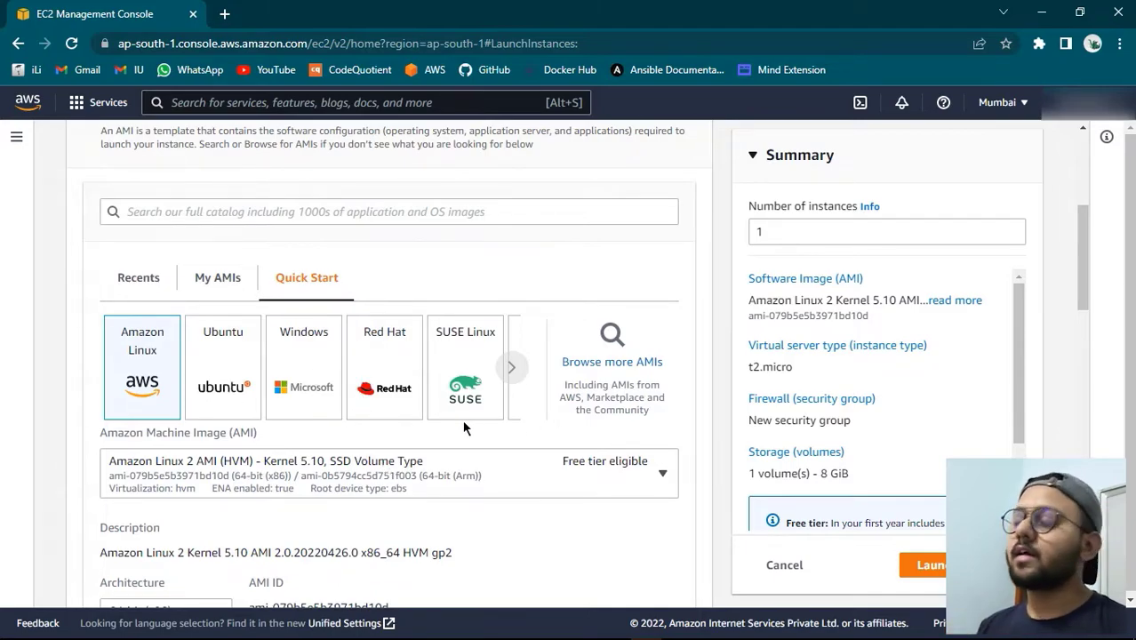
pyautogui.click(626, 363)
# Examine the Quickstart AMIs, comparing the Amazon Linux, macOS, Red Hat, SUSE, Ubuntu and Windows Server 2019 images and their free tier eligibility
pyautogui.scroll(-2, 925, 266)
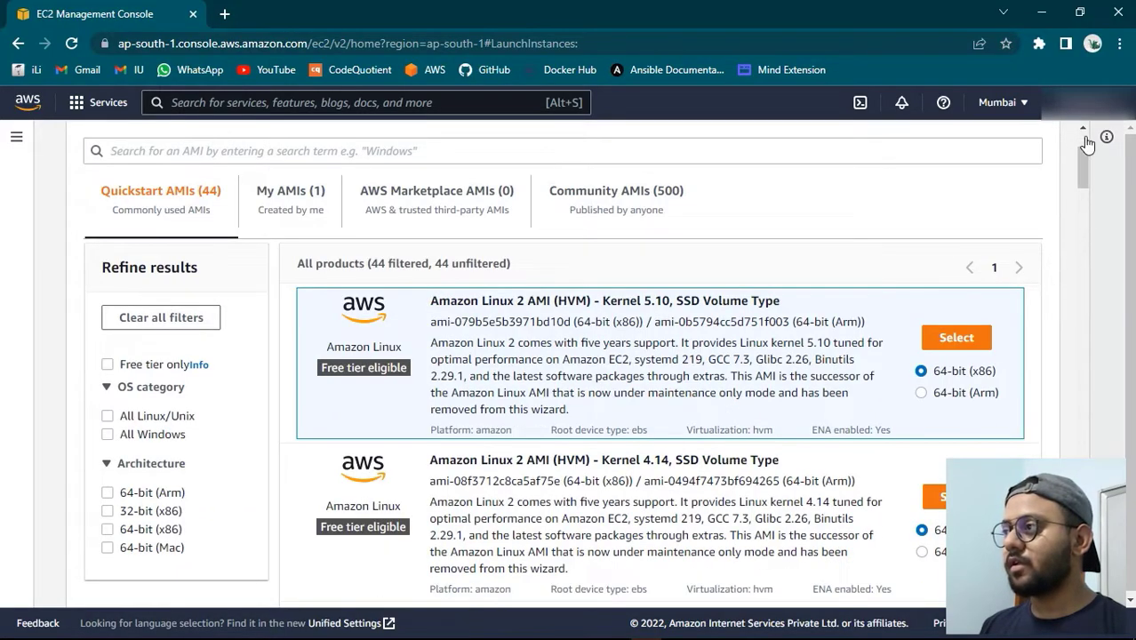
pyautogui.moveTo(1083, 182); pyautogui.dragTo(1083, 153)
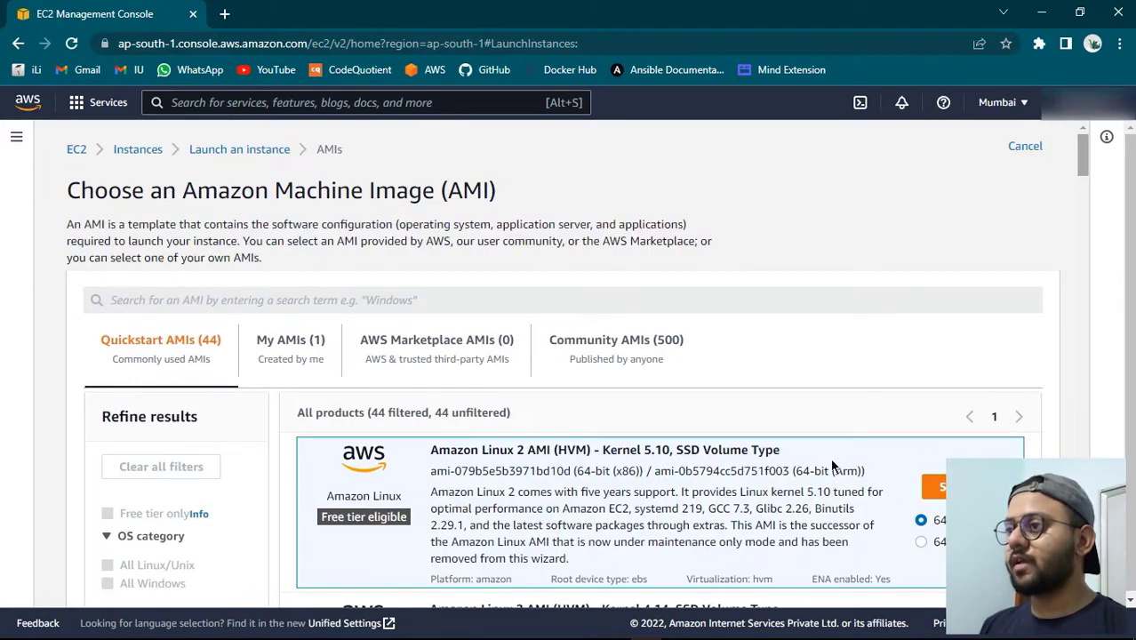
pyautogui.scroll(-3, 878, 464)
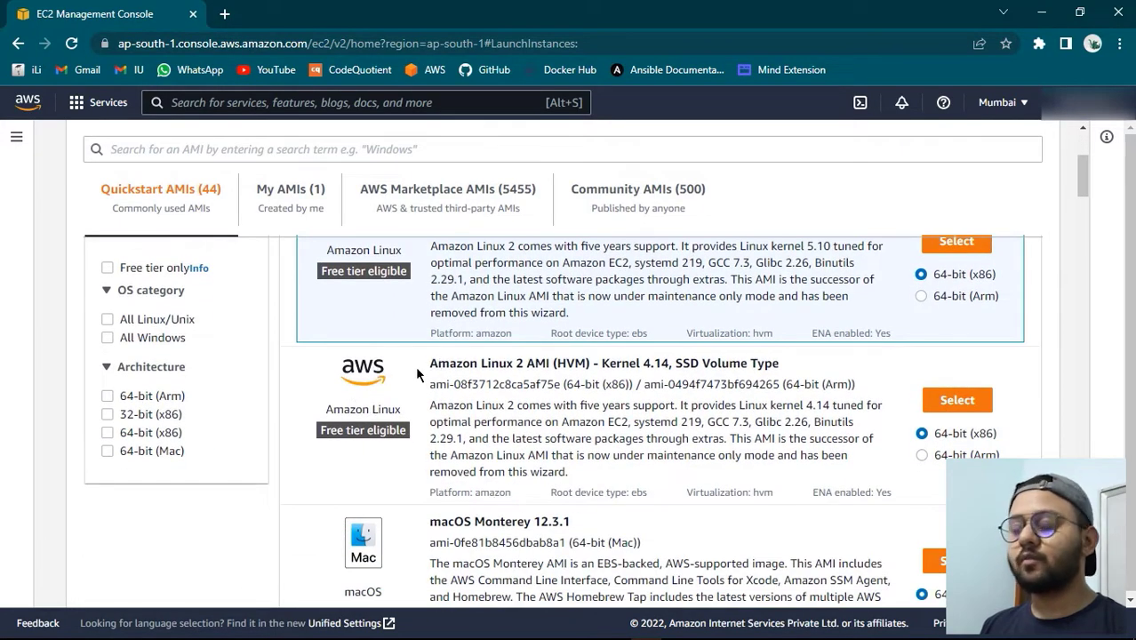
pyautogui.scroll(-4, 536, 360)
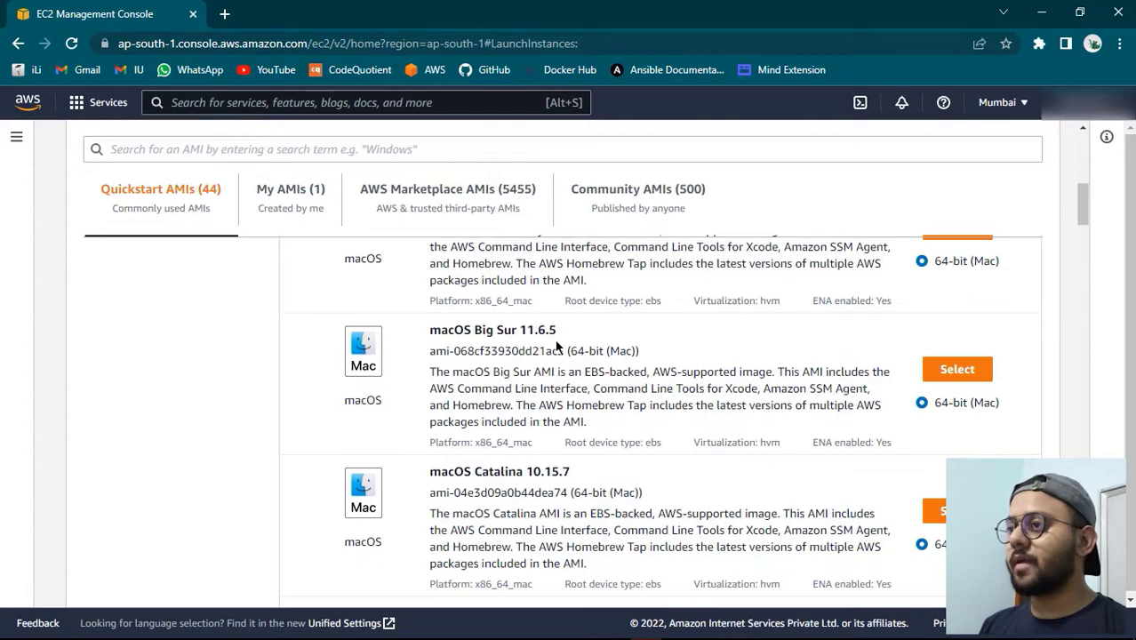
pyautogui.scroll(-5, 631, 347)
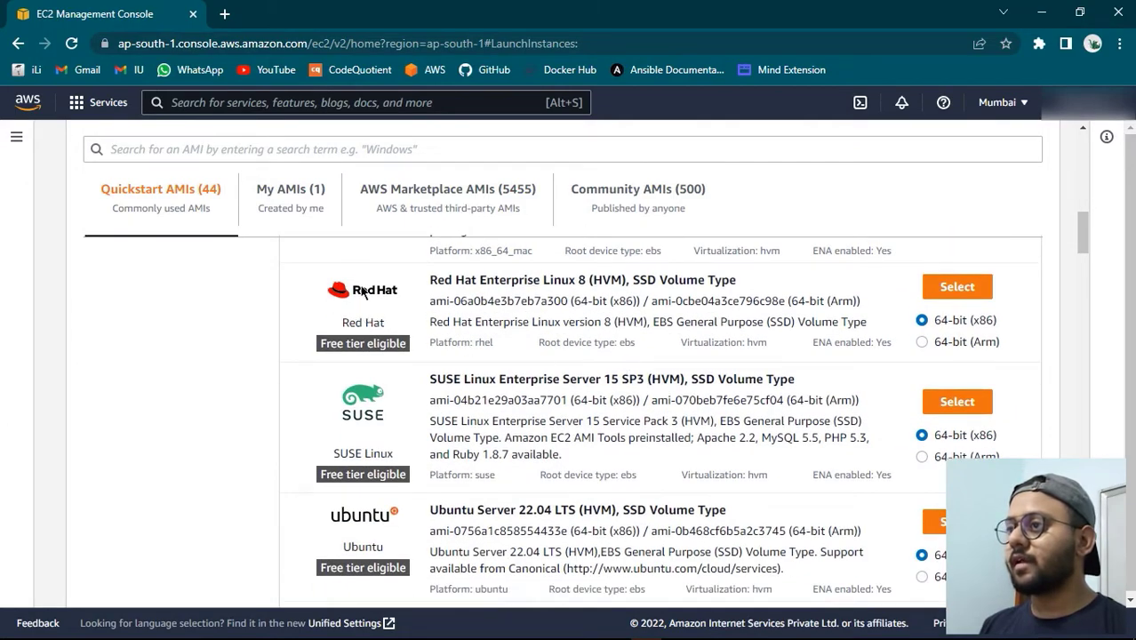
pyautogui.scroll(-3, 585, 464)
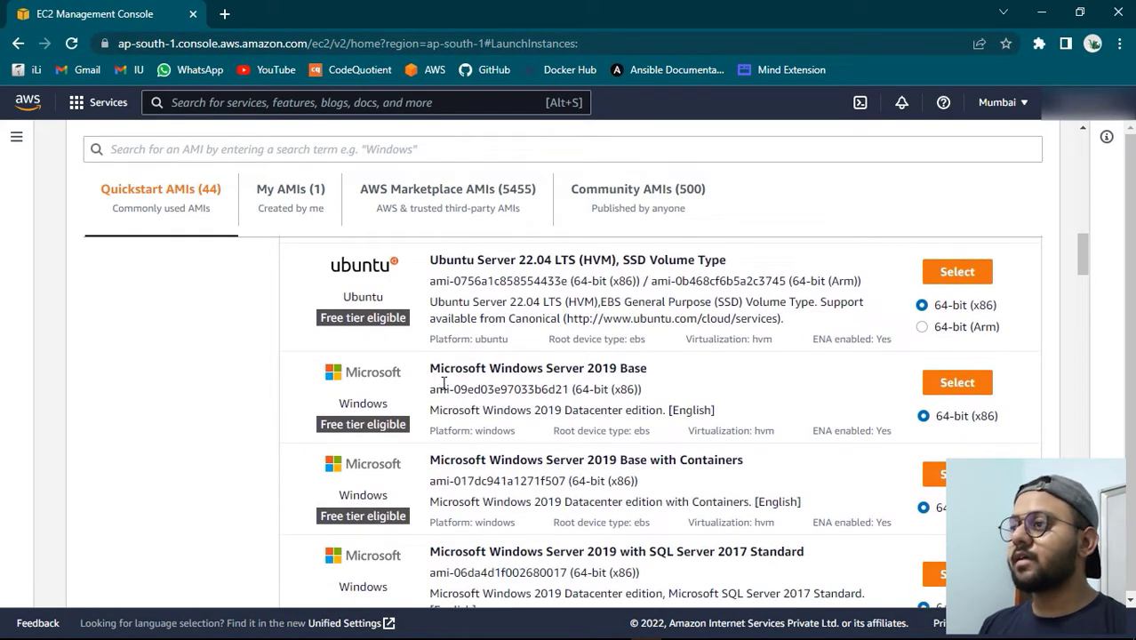
pyautogui.scroll(-1, 443, 383)
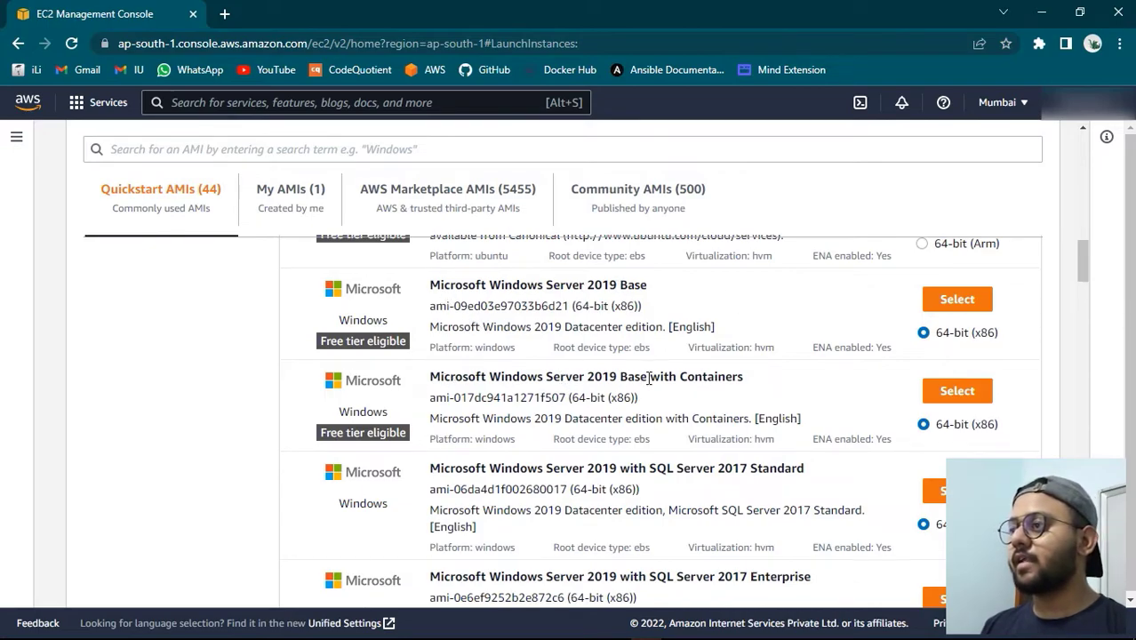
pyautogui.moveTo(620, 284); pyautogui.dragTo(660, 292)
pyautogui.moveTo(628, 377); pyautogui.dragTo(763, 386)
pyautogui.click(770, 384)
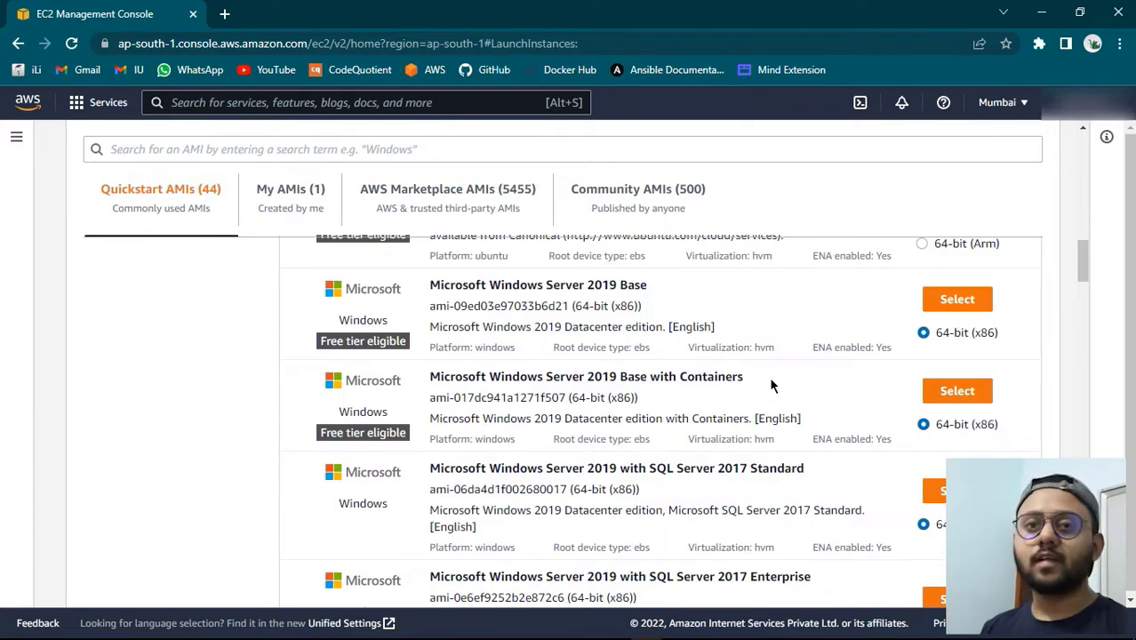
pyautogui.scroll(6, 1023, 307)
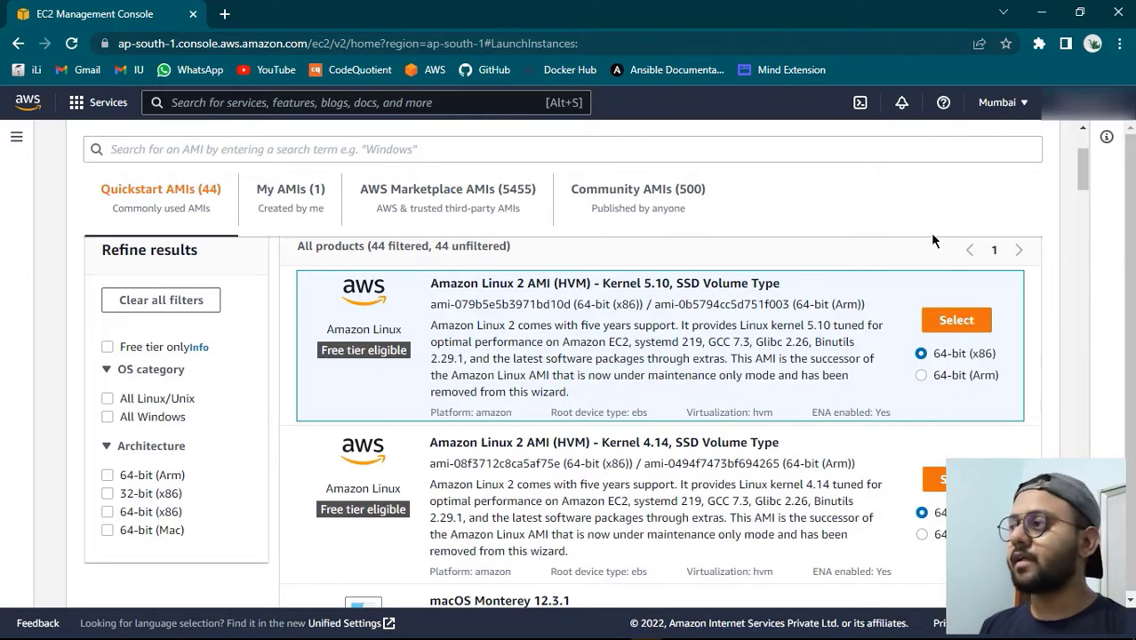
pyautogui.scroll(-5, 956, 337)
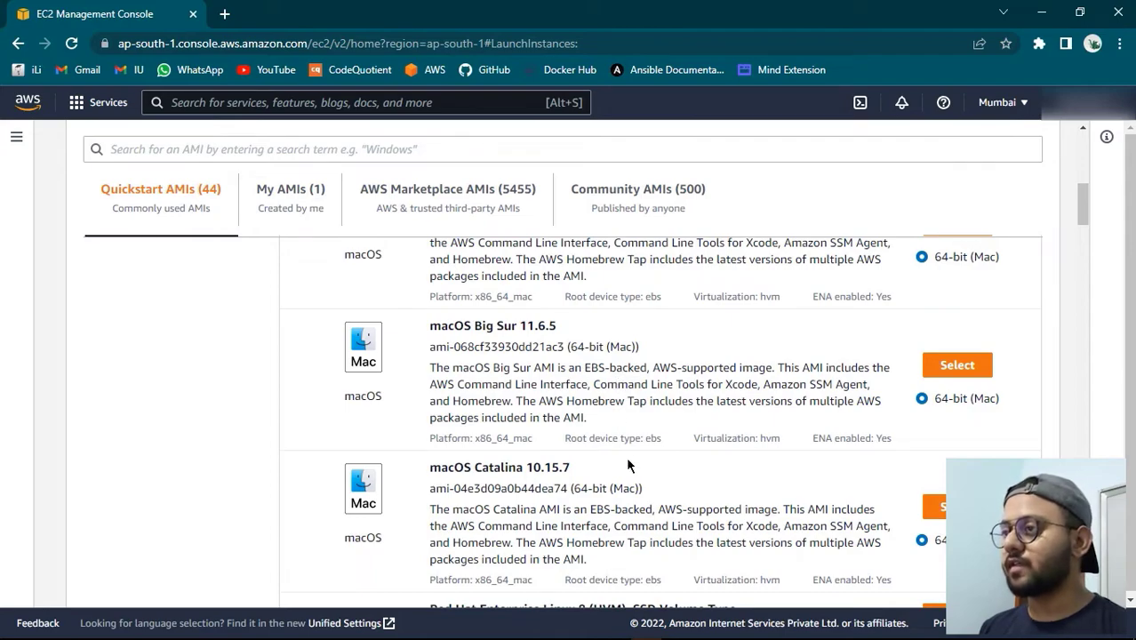
pyautogui.scroll(5, 626, 456)
pyautogui.scroll(1, 569, 449)
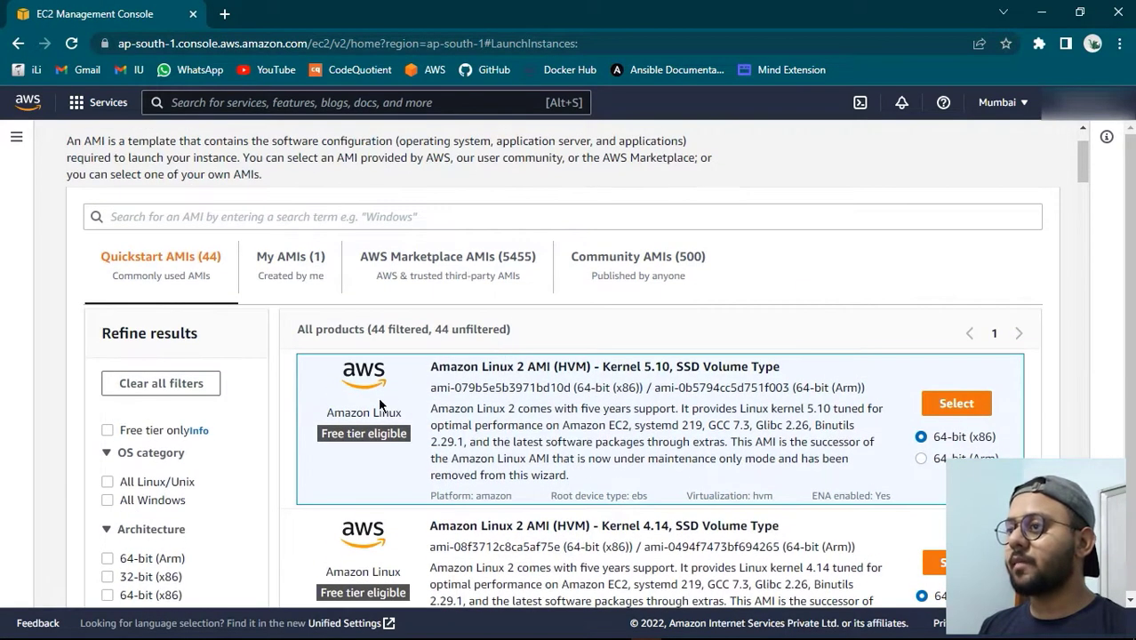
# Choose the Amazon Linux 2 AMI (HVM) - Kernel 5.10, SSD Volume Type in 64-bit (x86) for the instance
pyautogui.click(973, 402)
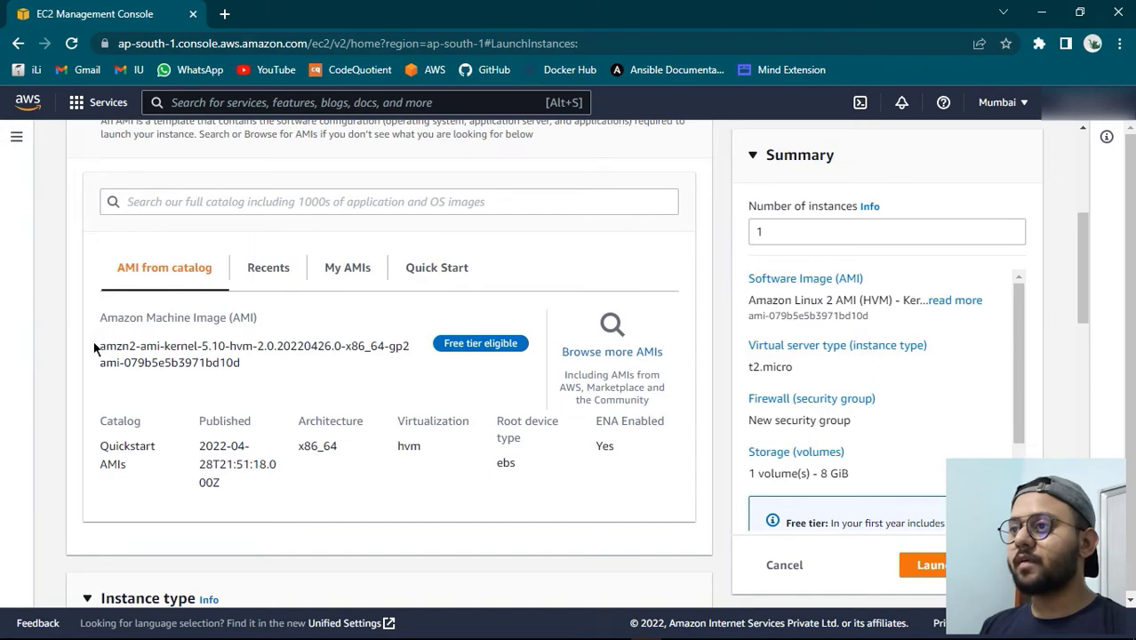
pyautogui.moveTo(100, 319); pyautogui.dragTo(229, 329)
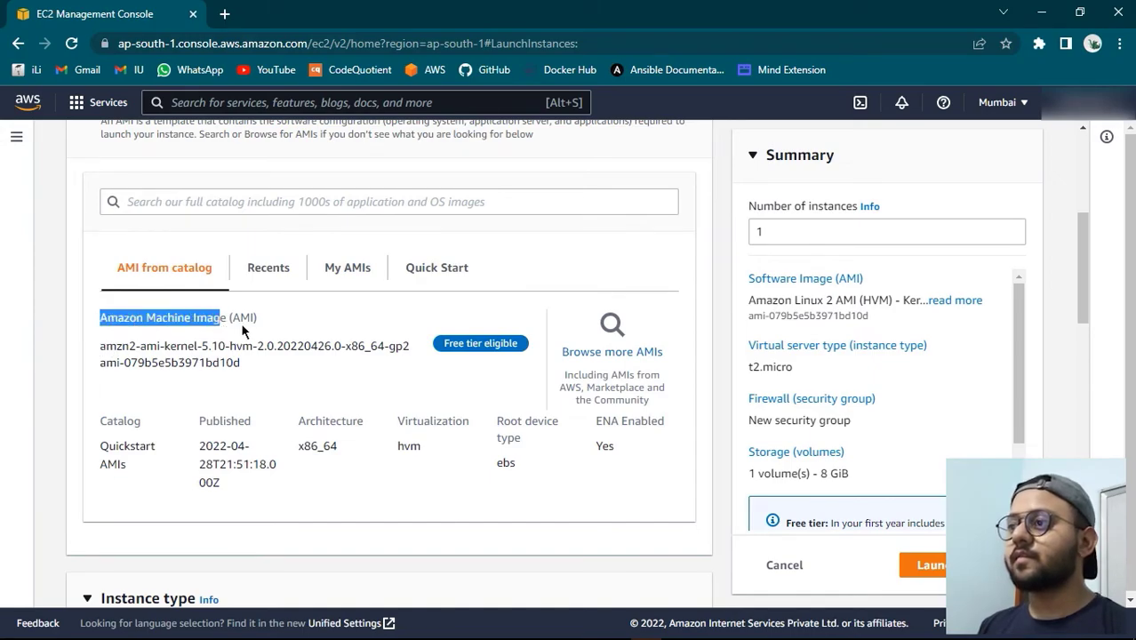
pyautogui.click(243, 323)
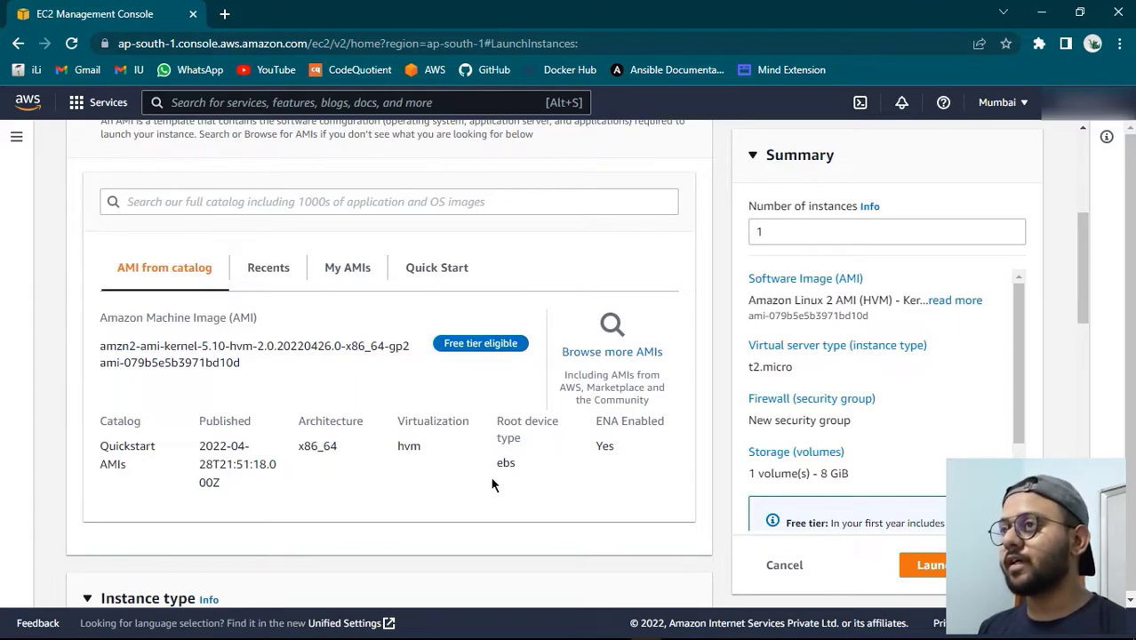
# Examine the available instance types from the t2 family through i3, r3, r4 and r6i, comparing vCPUs, memory and hourly pricing
pyautogui.scroll(-2, 494, 484)
pyautogui.scroll(-1, 494, 485)
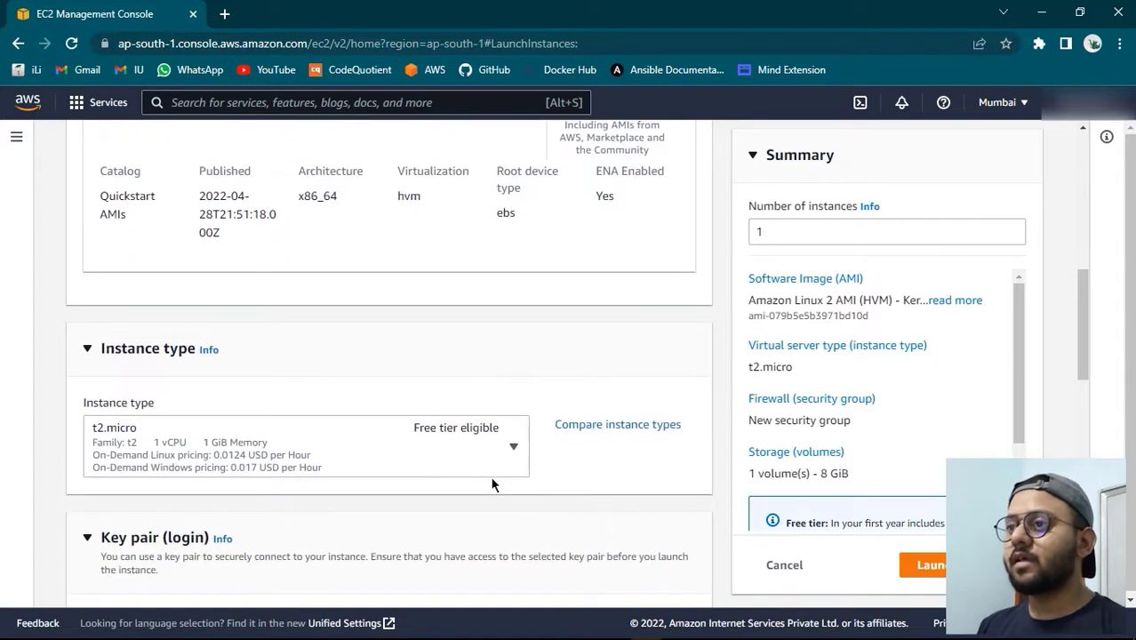
pyautogui.scroll(-1, 166, 383)
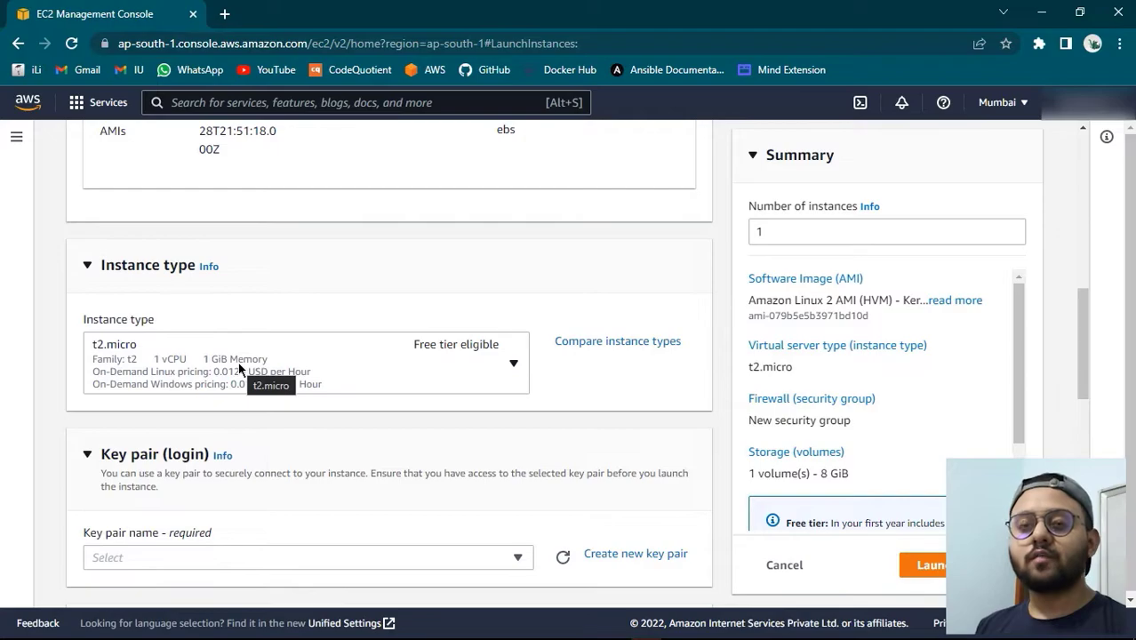
pyautogui.click(511, 368)
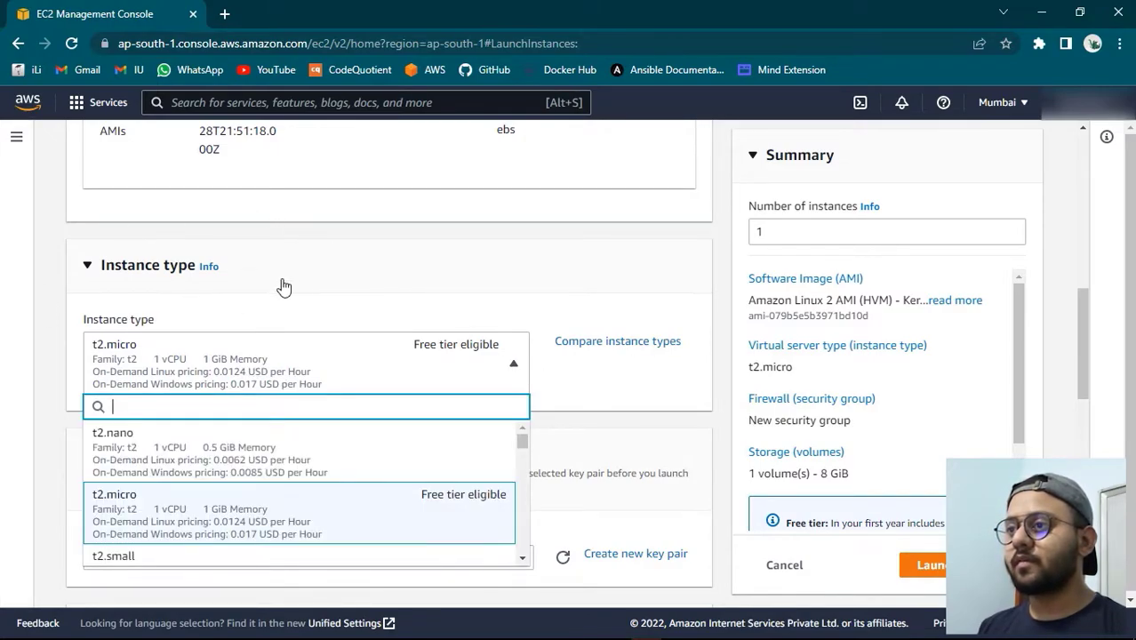
pyautogui.scroll(-3, 280, 286)
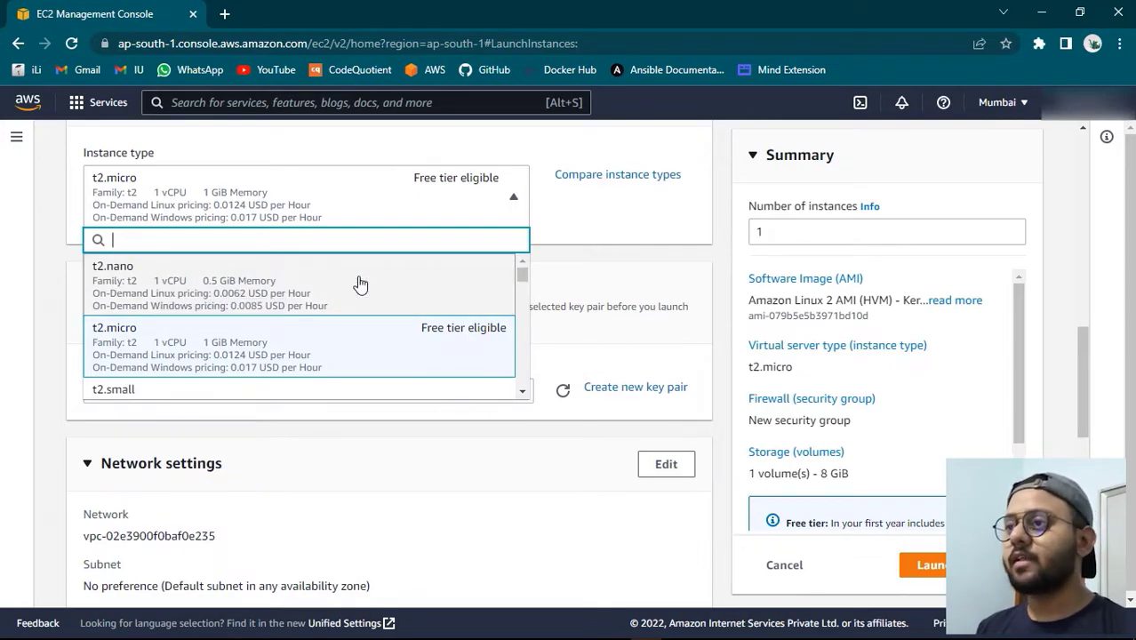
pyautogui.scroll(-1, 360, 285)
pyautogui.scroll(-1, 211, 307)
pyautogui.scroll(-3, 210, 311)
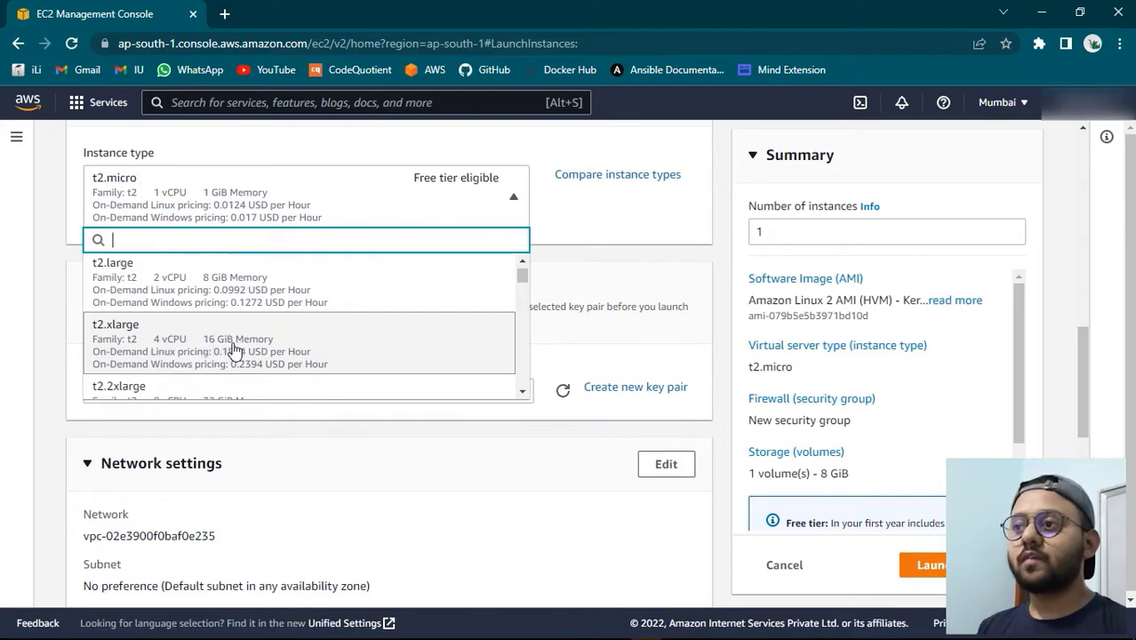
pyautogui.scroll(-5, 423, 331)
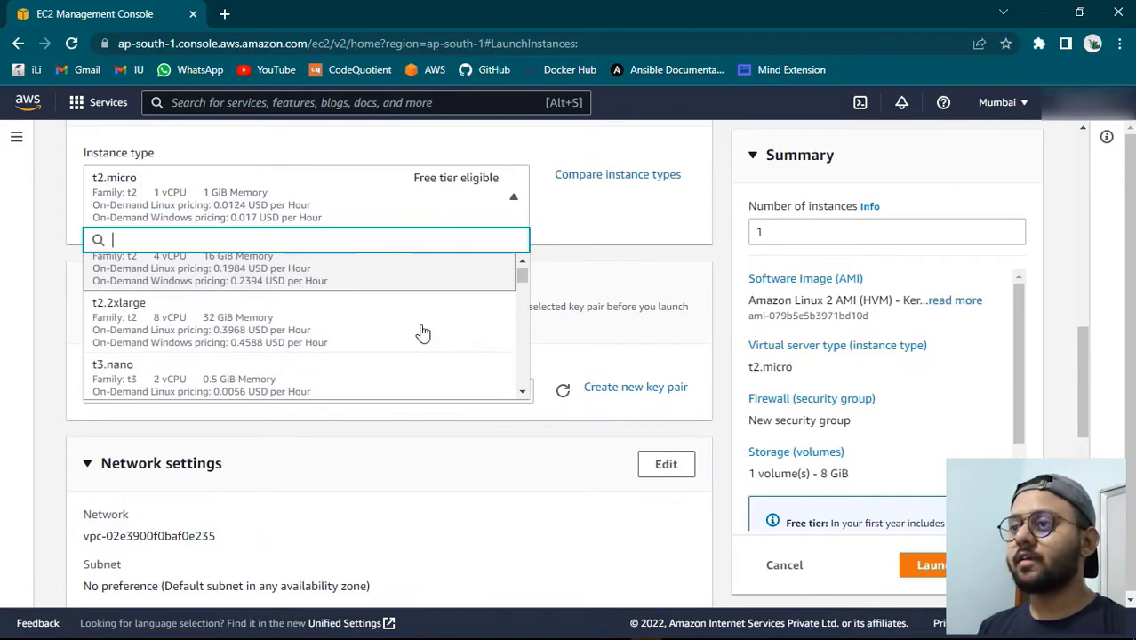
pyautogui.scroll(-2, 423, 331)
pyautogui.moveTo(525, 272); pyautogui.dragTo(526, 315)
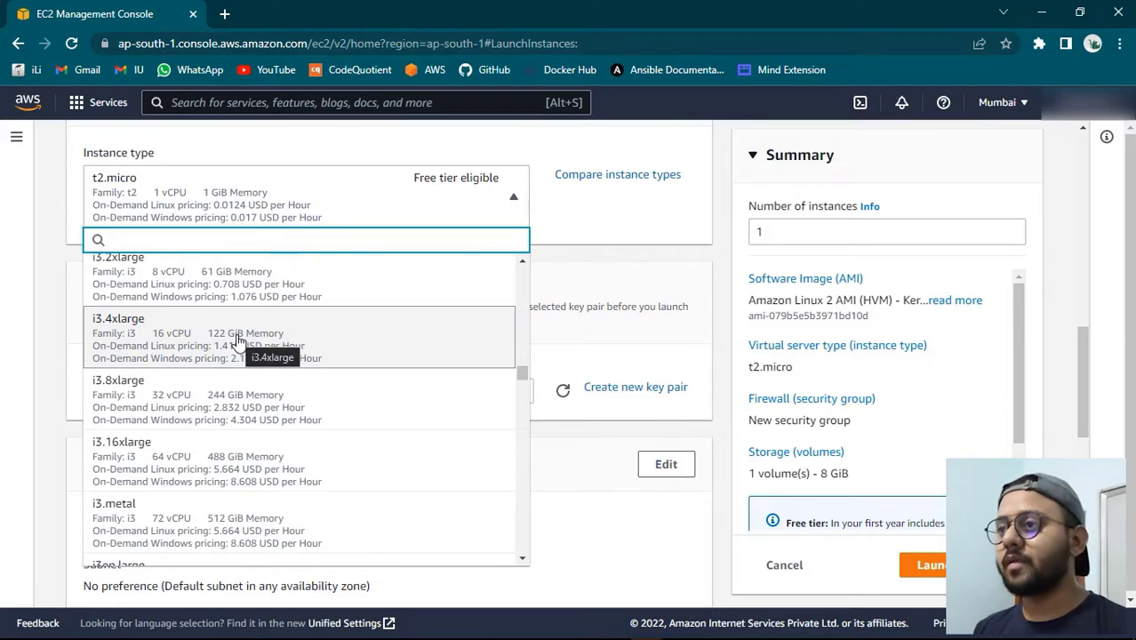
pyautogui.moveTo(523, 374); pyautogui.dragTo(523, 451)
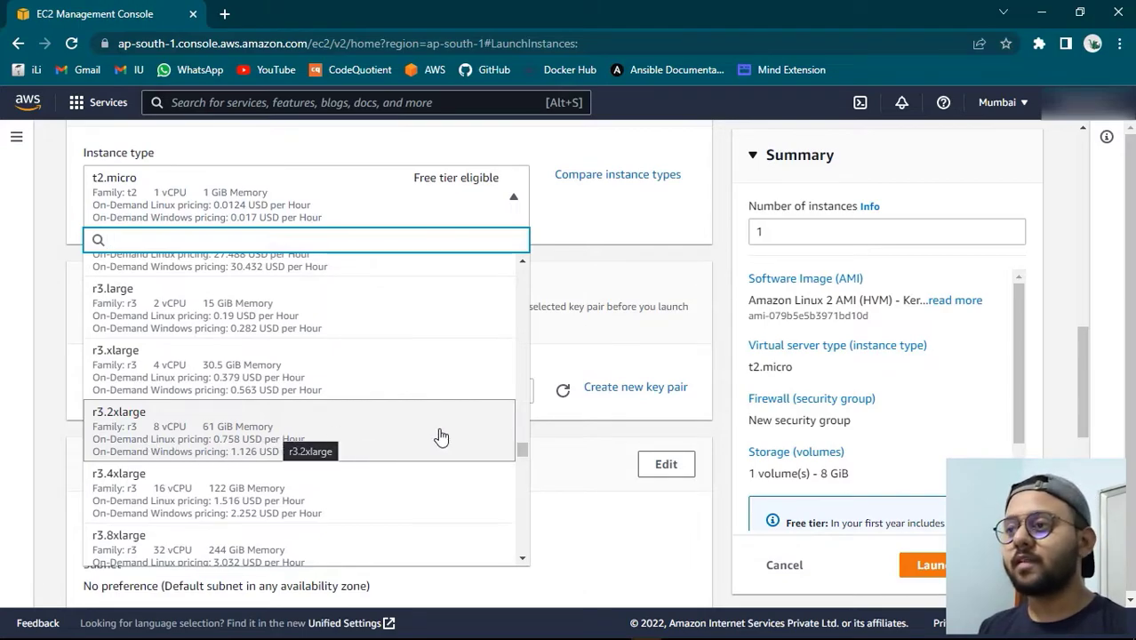
pyautogui.scroll(-2, 203, 506)
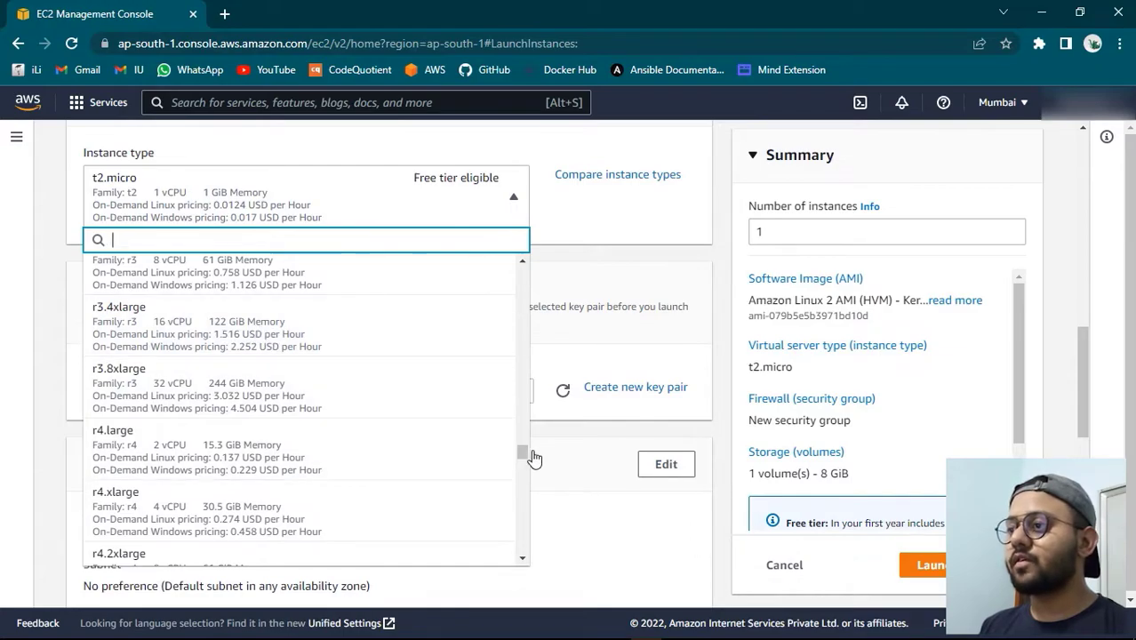
pyautogui.moveTo(522, 452); pyautogui.dragTo(525, 518)
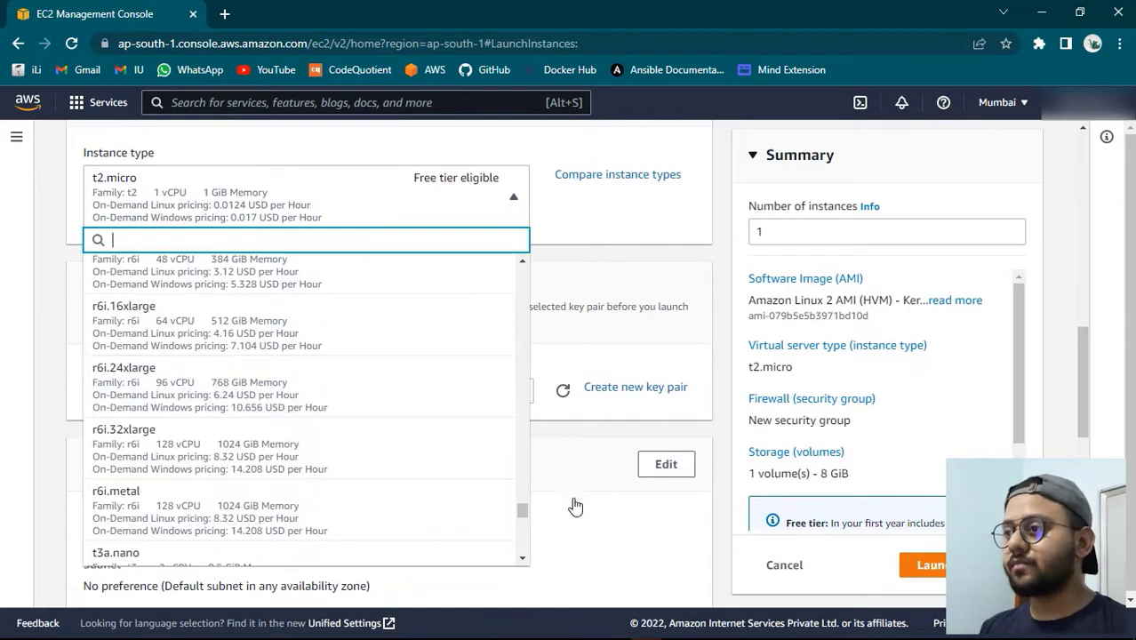
pyautogui.moveTo(524, 514); pyautogui.dragTo(522, 267)
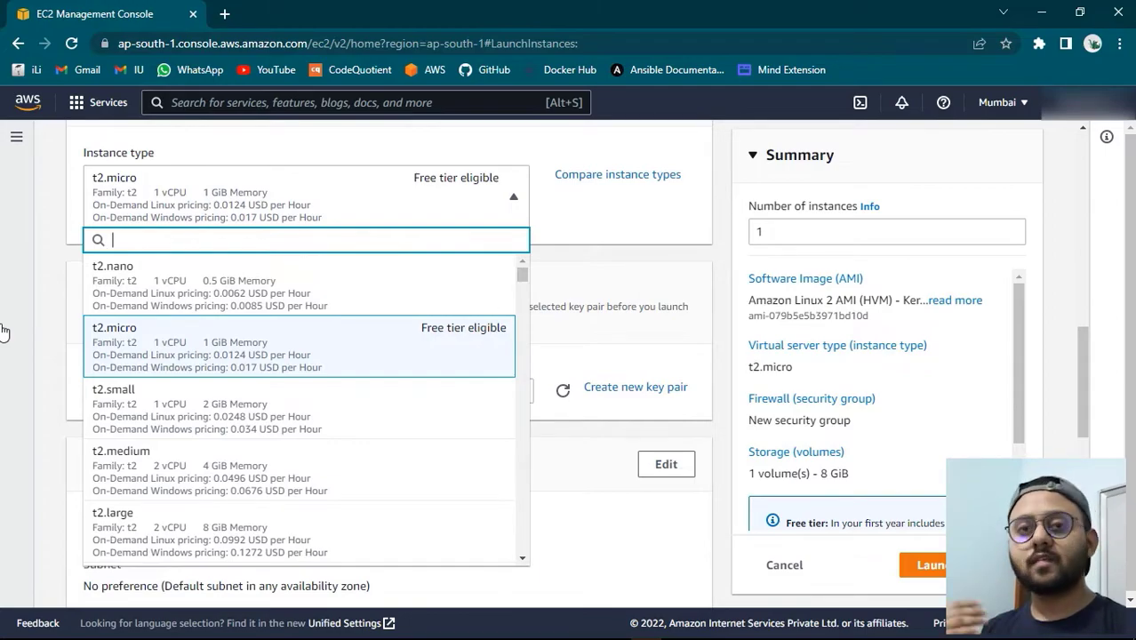
pyautogui.click(57, 296)
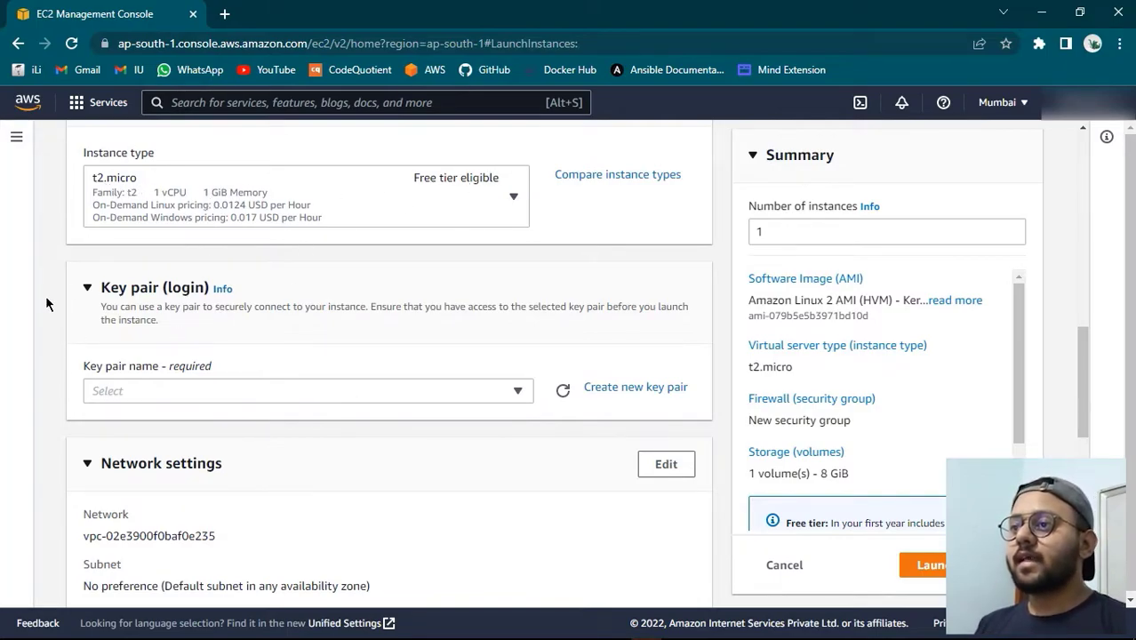
# Check the list of AWS regions for the one in which the instance is being launched
pyautogui.scroll(-1, 49, 307)
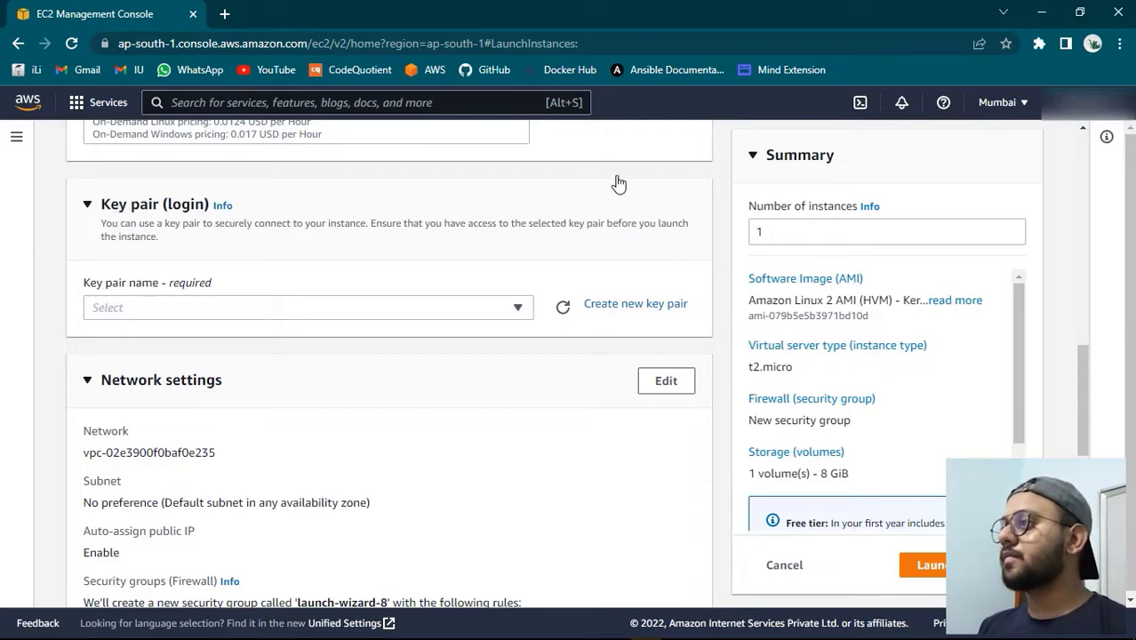
pyautogui.click(1024, 109)
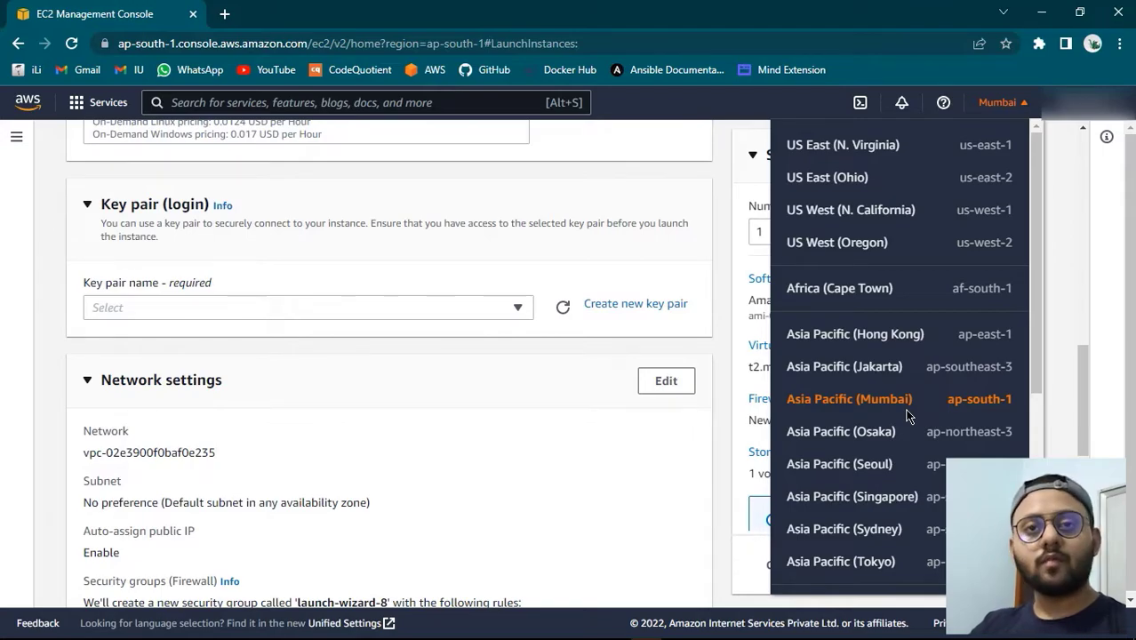
pyautogui.click(716, 467)
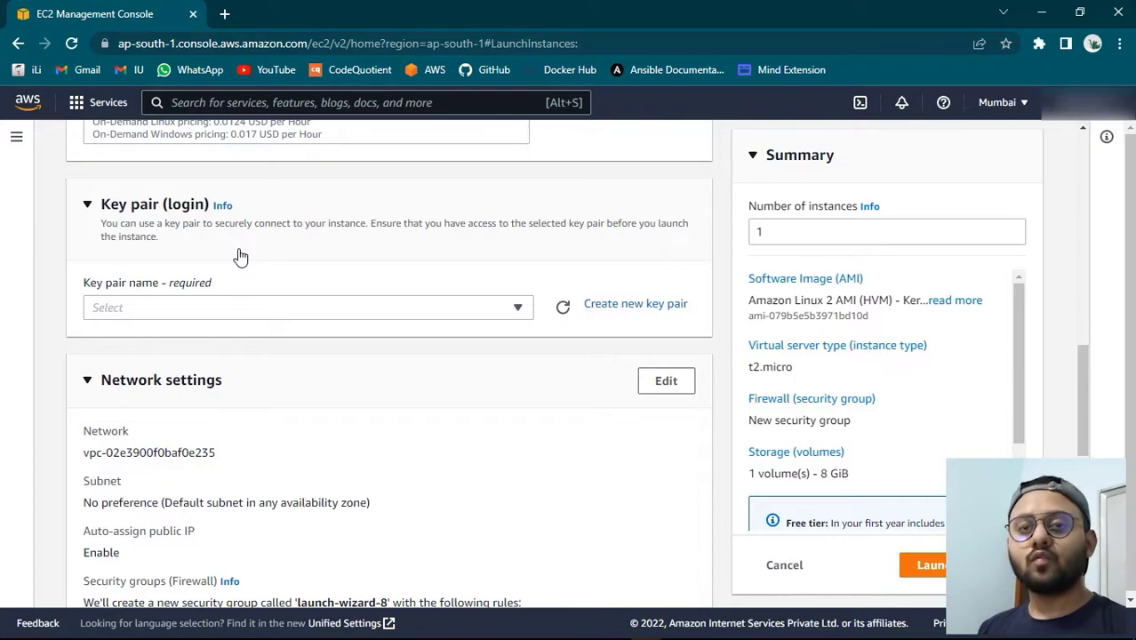
pyautogui.click(602, 311)
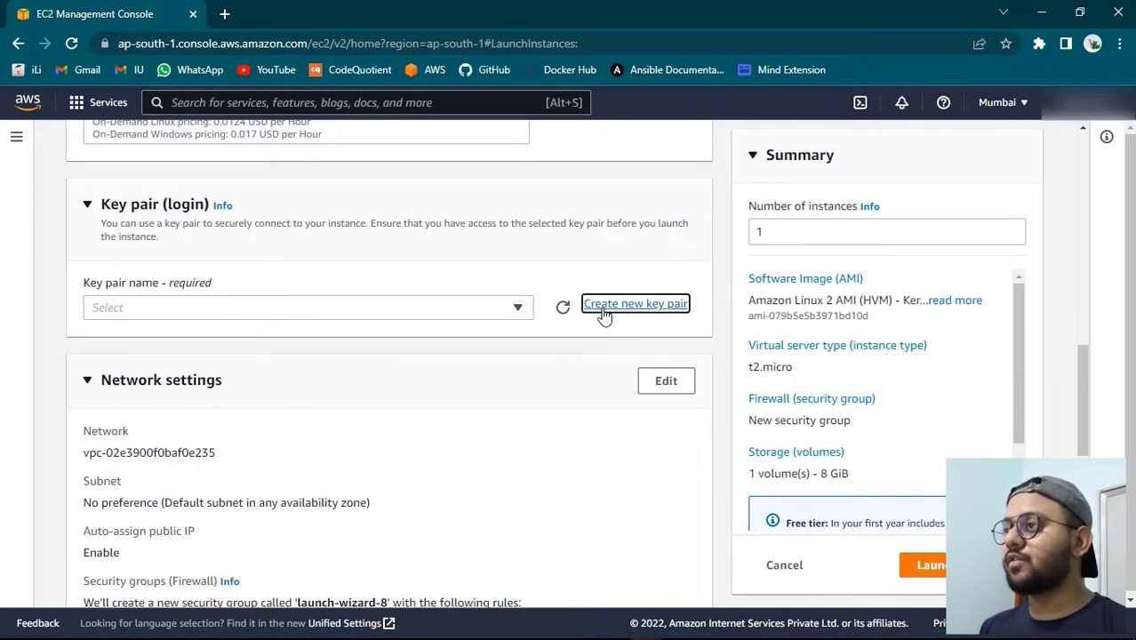
pyautogui.scroll(-1, 333, 409)
pyautogui.click(458, 296)
pyautogui.write('Demo')
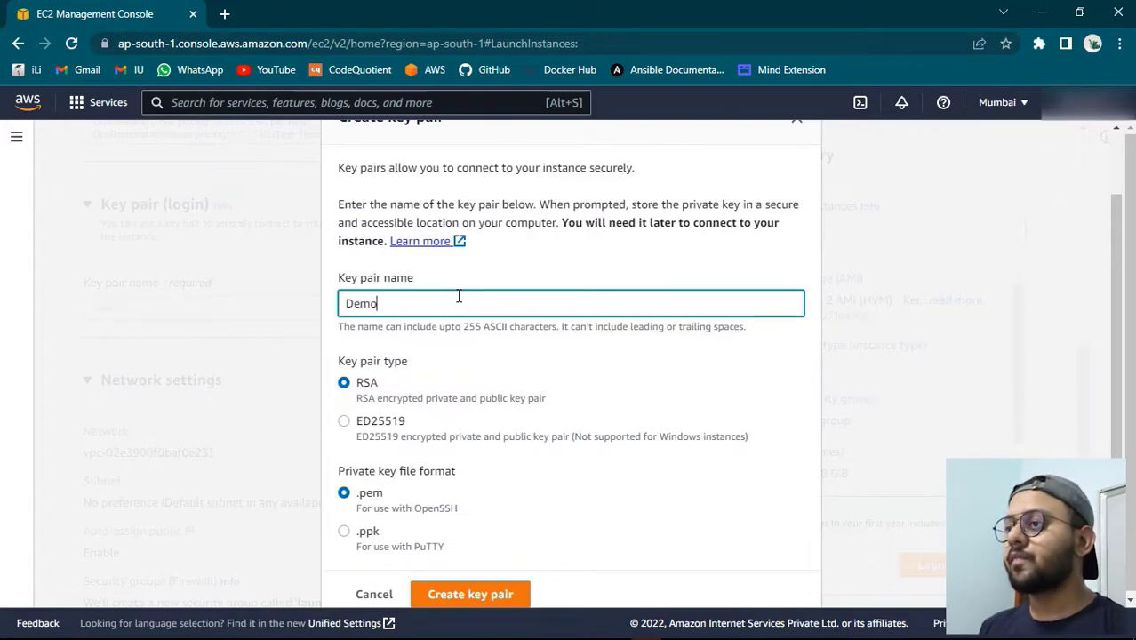
pyautogui.scroll(-1, 459, 296)
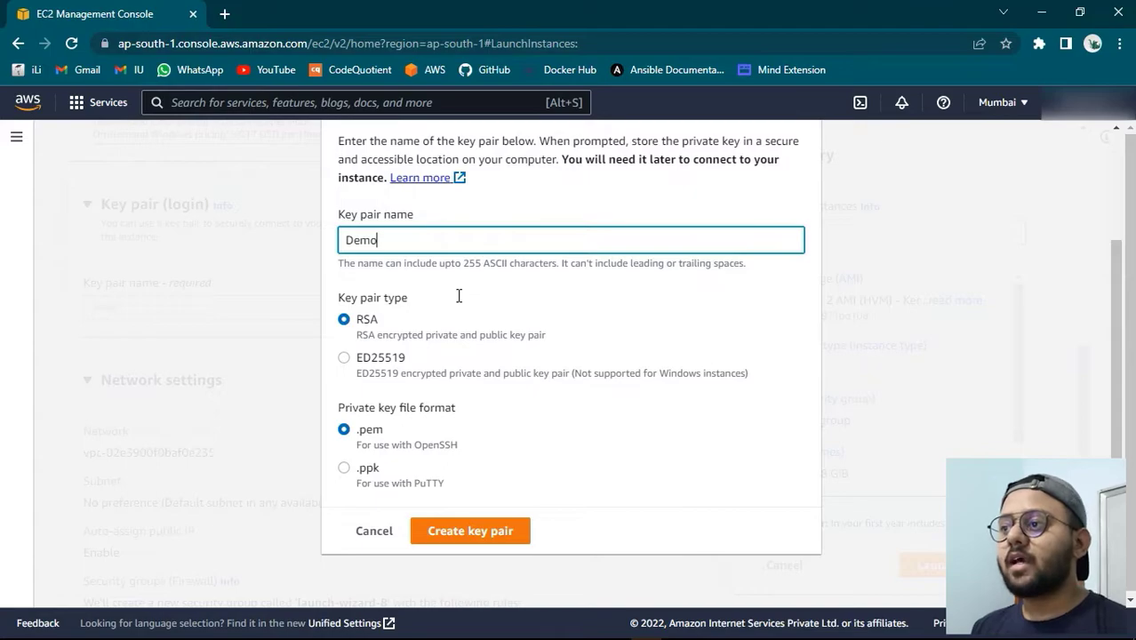
pyautogui.moveTo(449, 487); pyautogui.dragTo(351, 485)
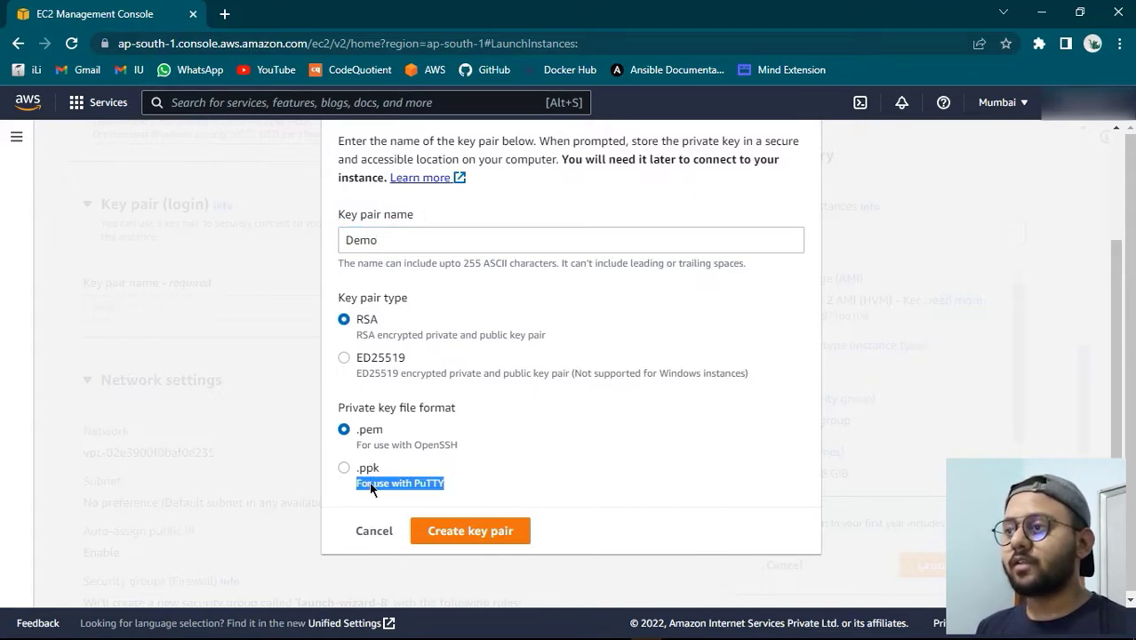
pyautogui.click(367, 485)
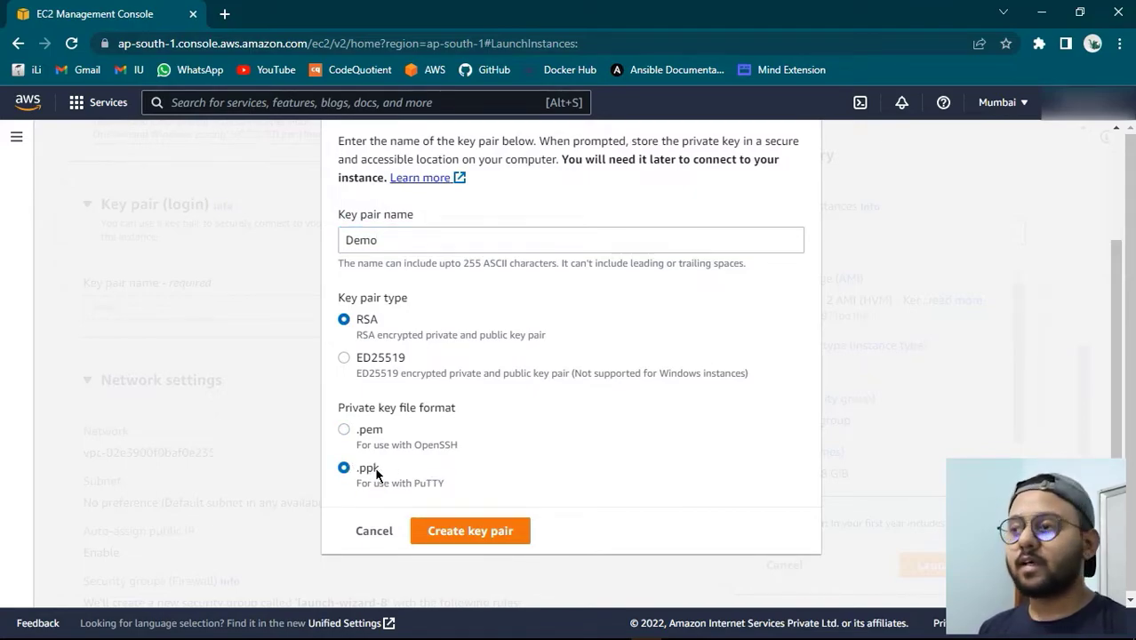
pyautogui.click(362, 432)
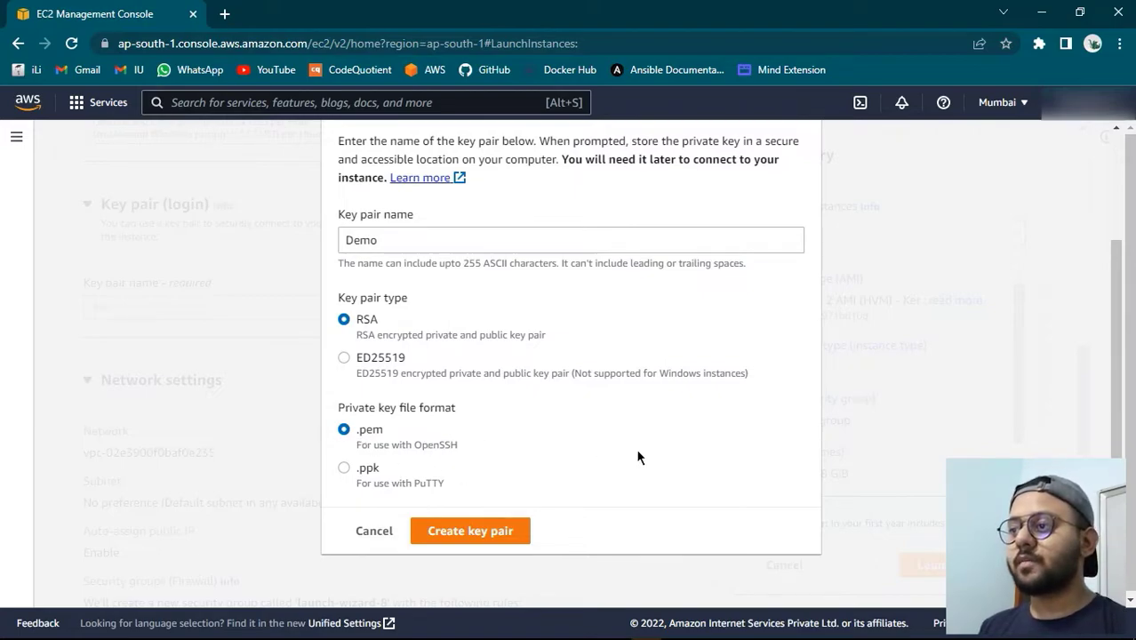
pyautogui.scroll(1, 503, 473)
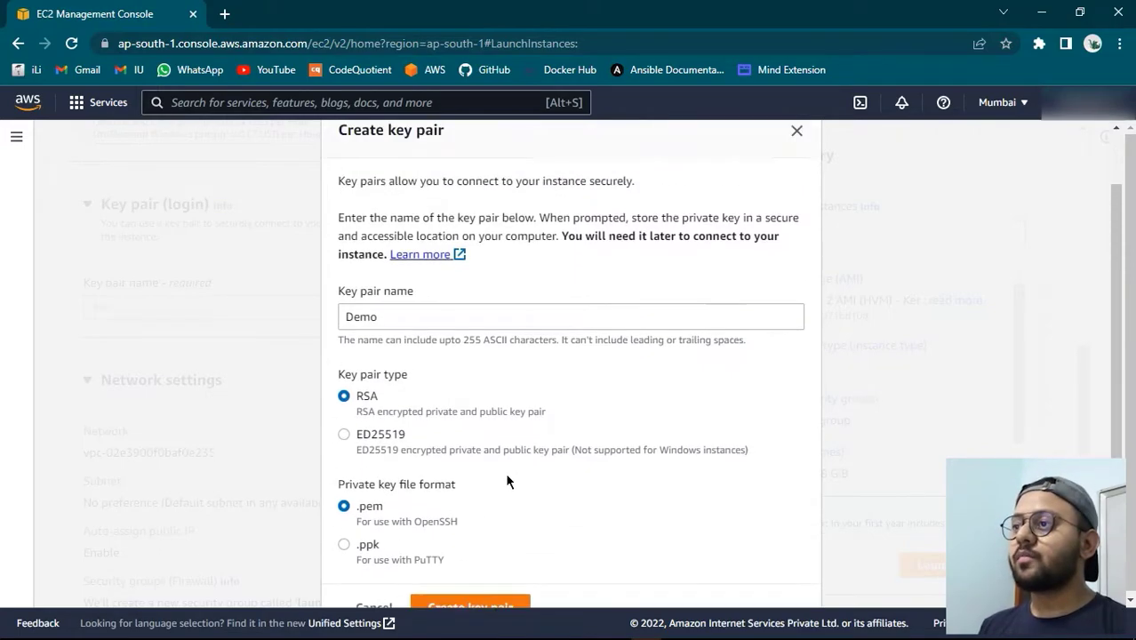
pyautogui.scroll(-1, 426, 482)
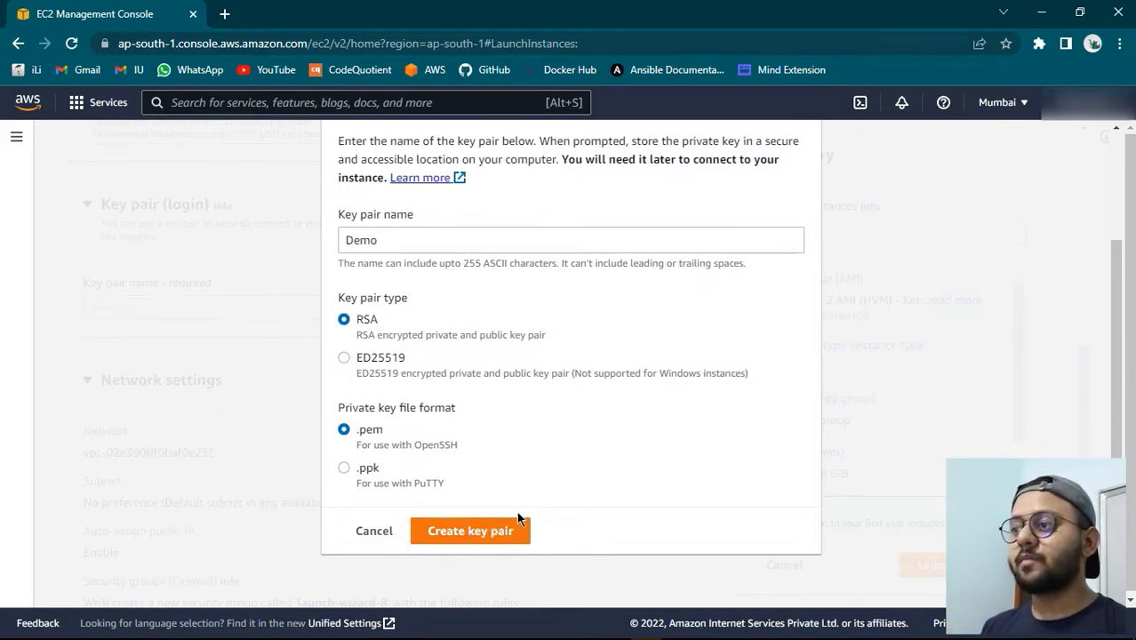
pyautogui.click(373, 534)
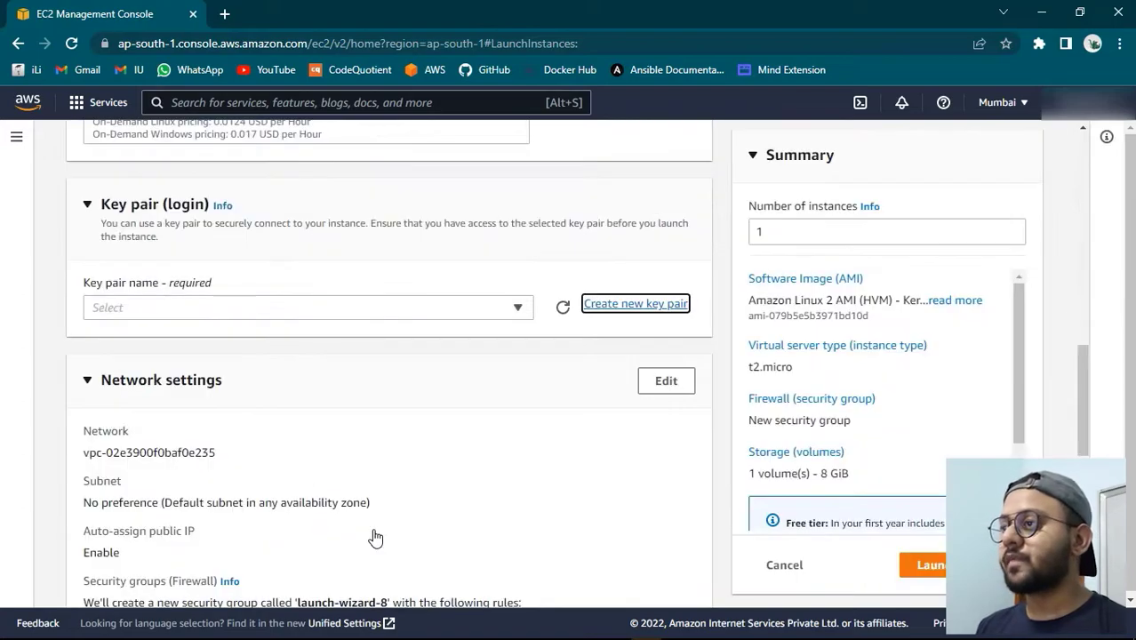
# Assign the existing demo key pair to the instance for login
pyautogui.scroll(-1, 309, 411)
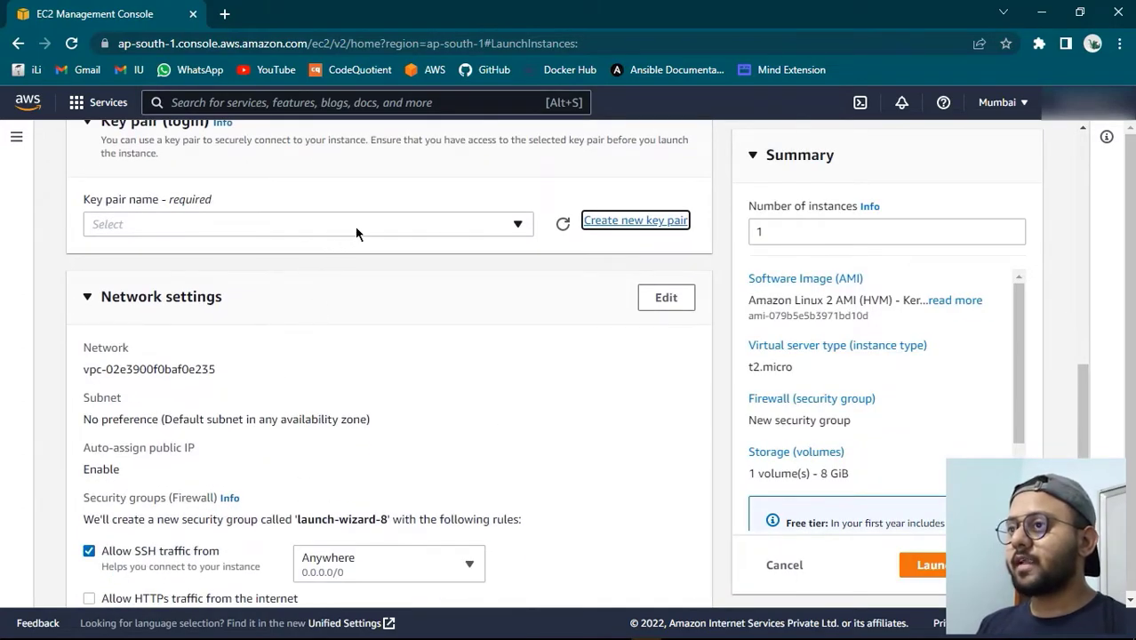
pyautogui.click(354, 229)
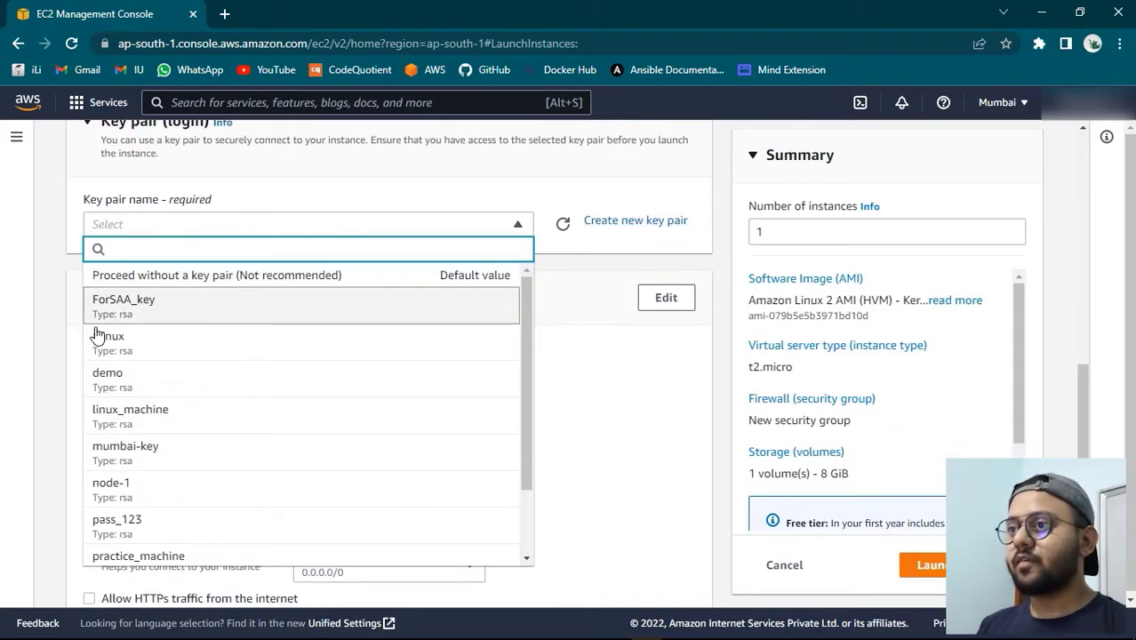
pyautogui.click(110, 389)
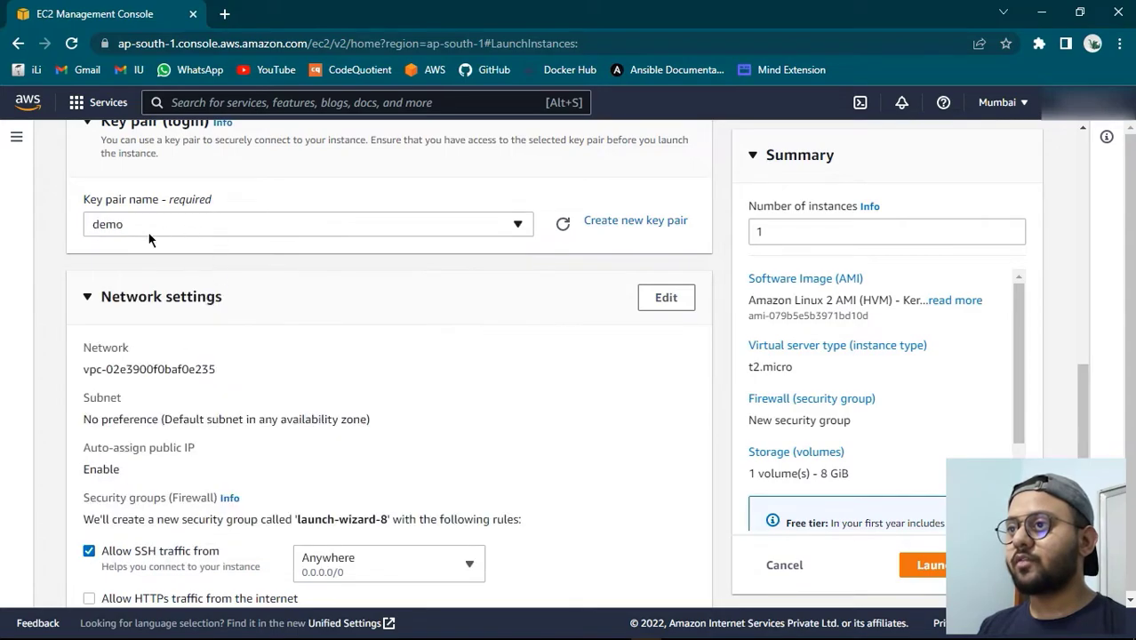
# Open the instance's network settings for editing
pyautogui.scroll(-1, 532, 340)
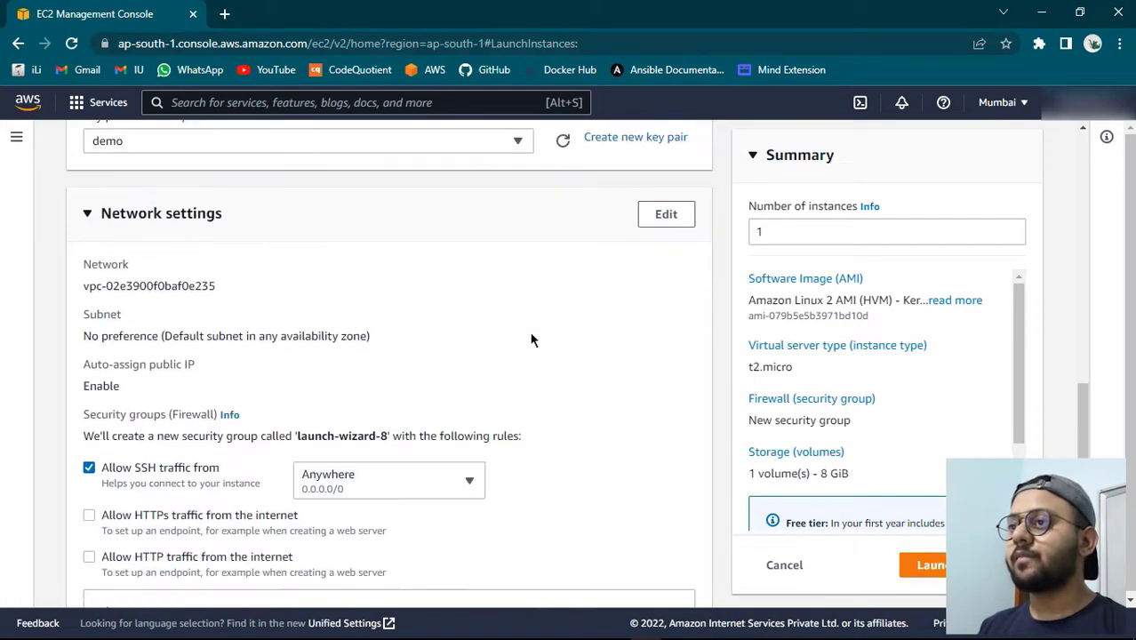
pyautogui.scroll(-2, 396, 255)
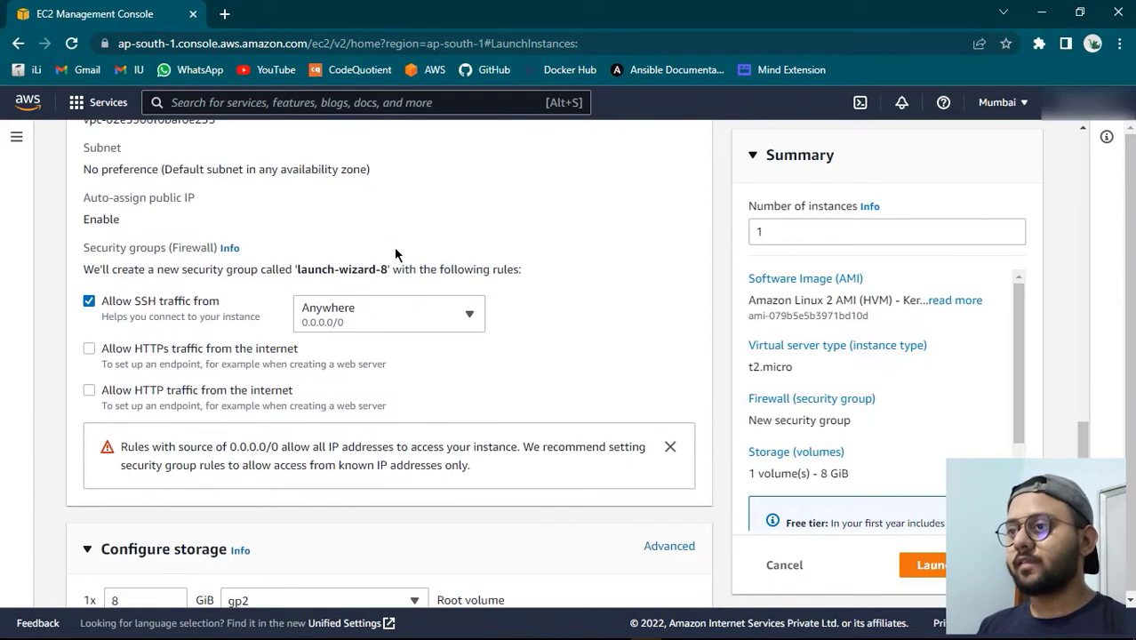
pyautogui.scroll(2, 59, 407)
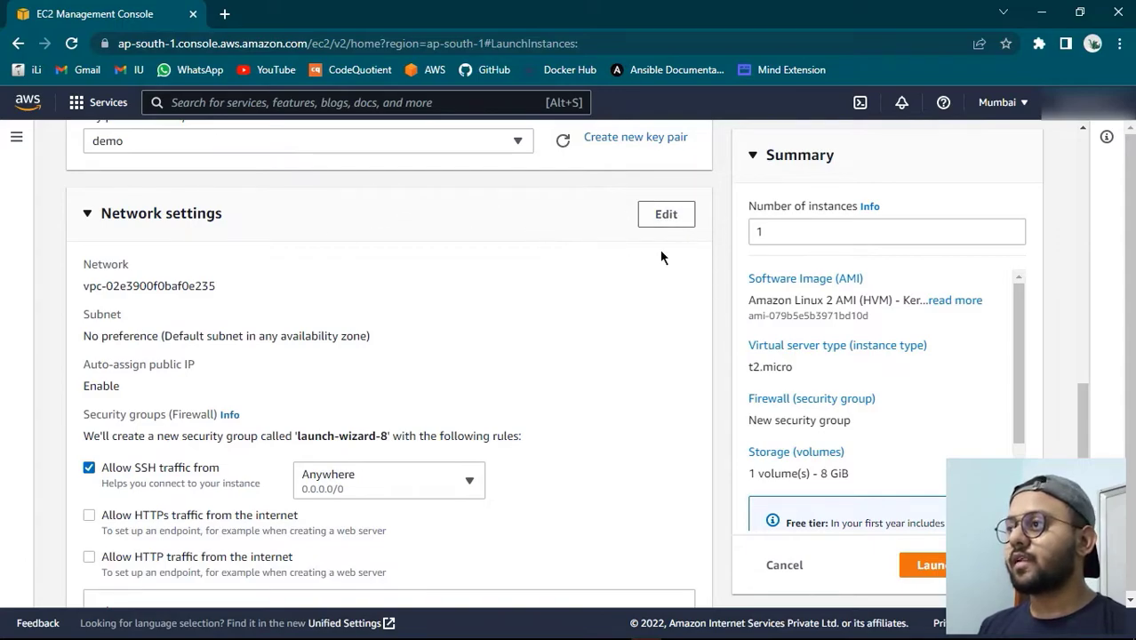
pyautogui.click(668, 218)
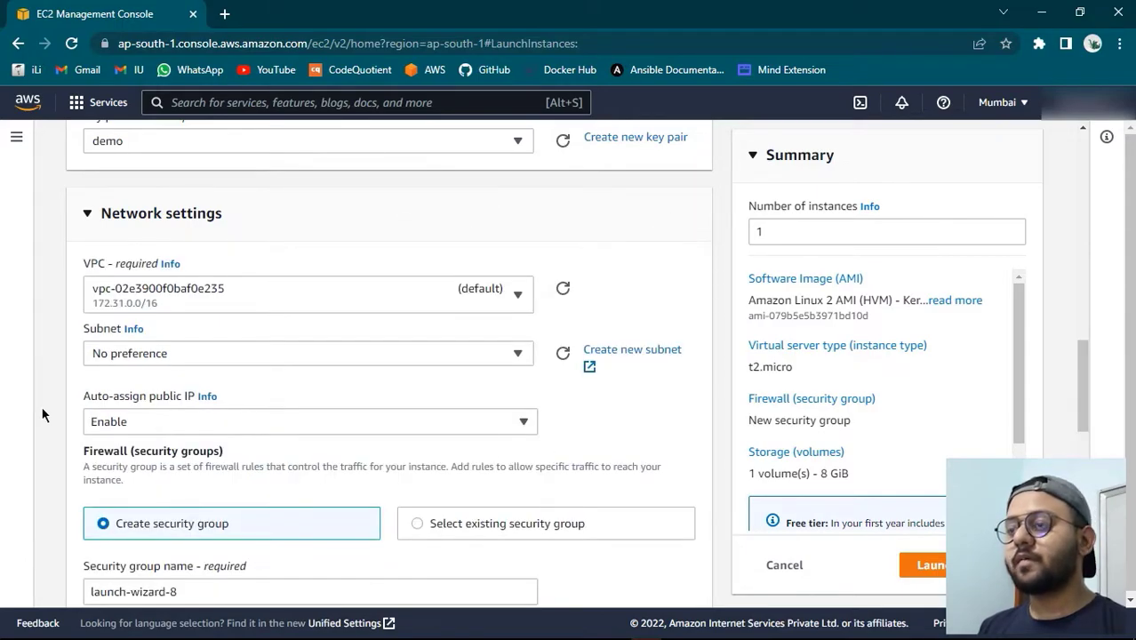
# Examine the new security group's settings and its inbound SSH rule, including the protocol, port range and source type
pyautogui.scroll(-1, 48, 402)
pyautogui.scroll(-2, 178, 391)
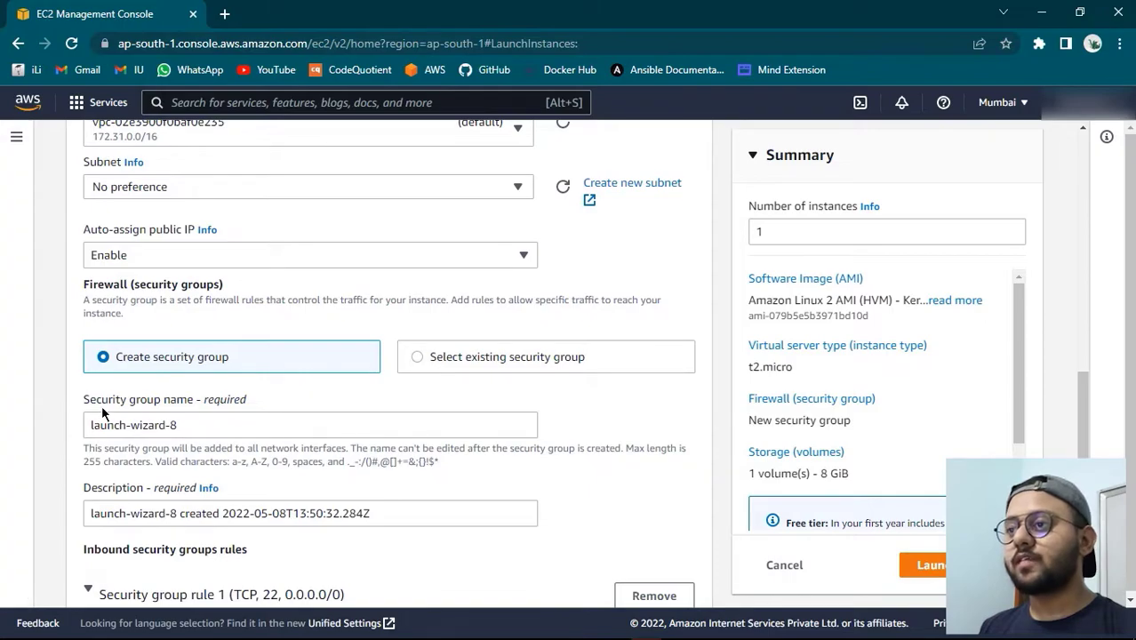
pyautogui.scroll(-1, 102, 411)
pyautogui.scroll(-3, 101, 406)
pyautogui.scroll(-1, 64, 407)
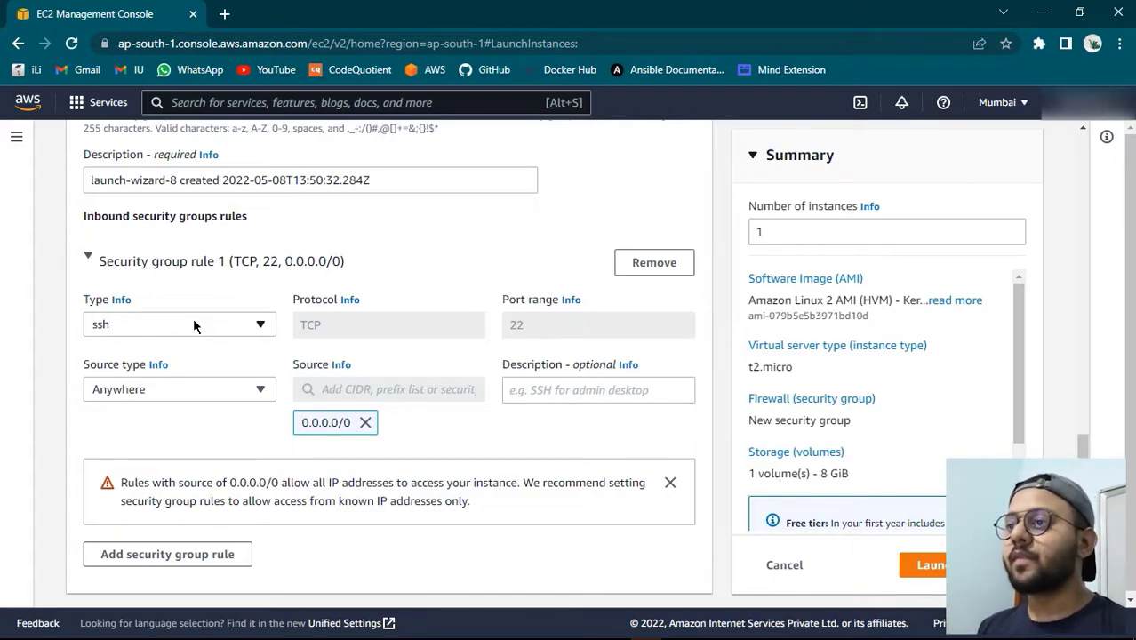
pyautogui.doubleClick(518, 326)
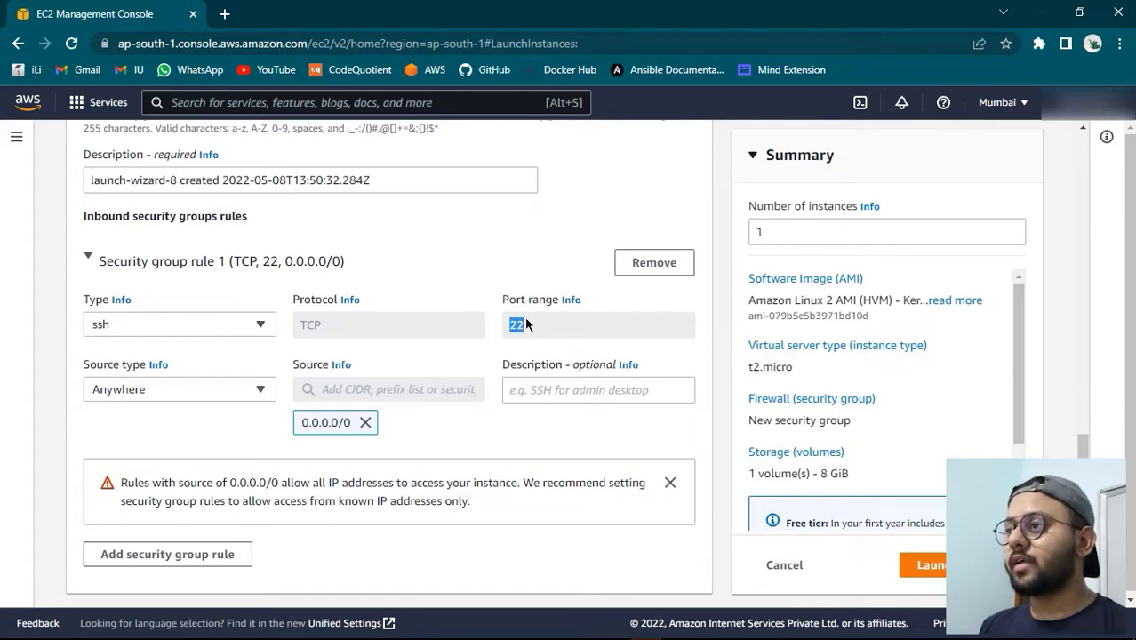
pyautogui.scroll(-2, 117, 284)
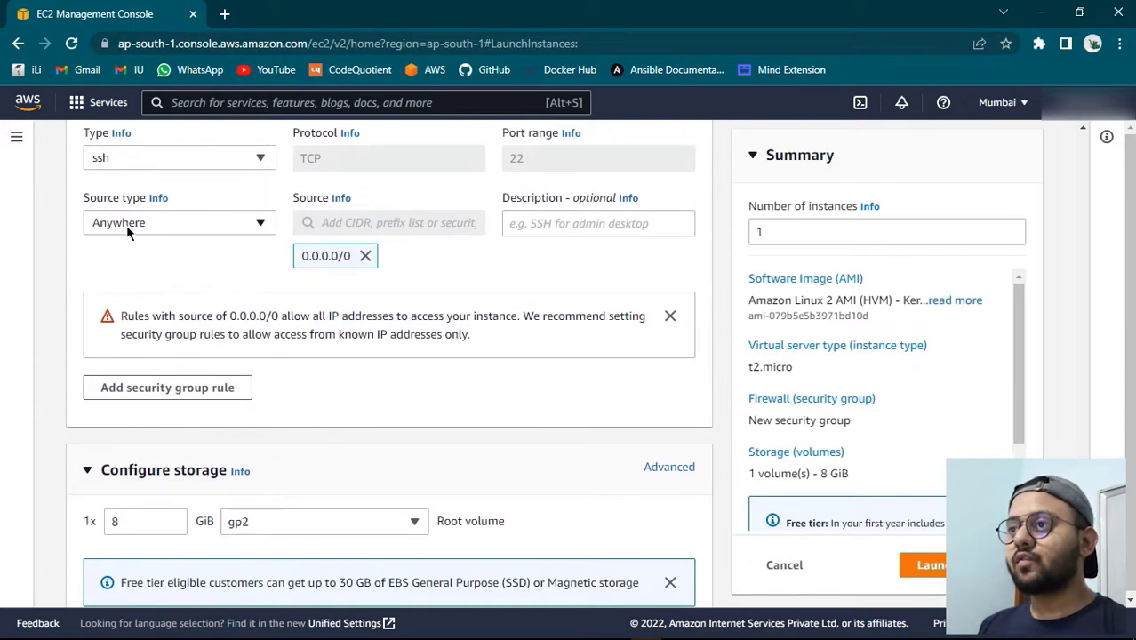
pyautogui.click(149, 221)
pyautogui.click(123, 246)
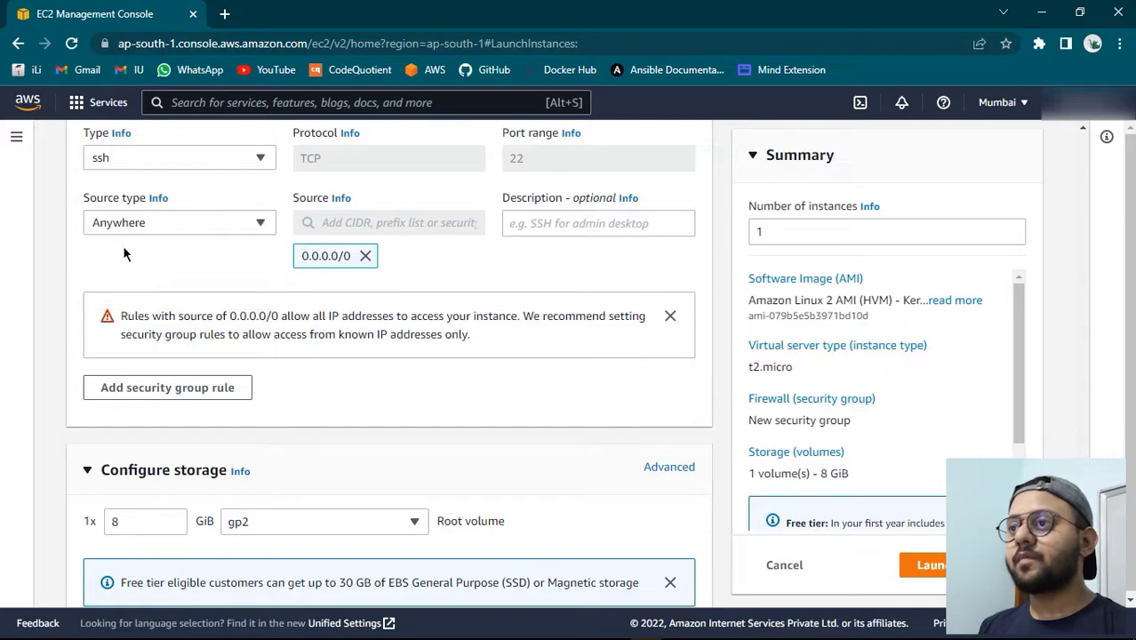
pyautogui.scroll(2, 149, 303)
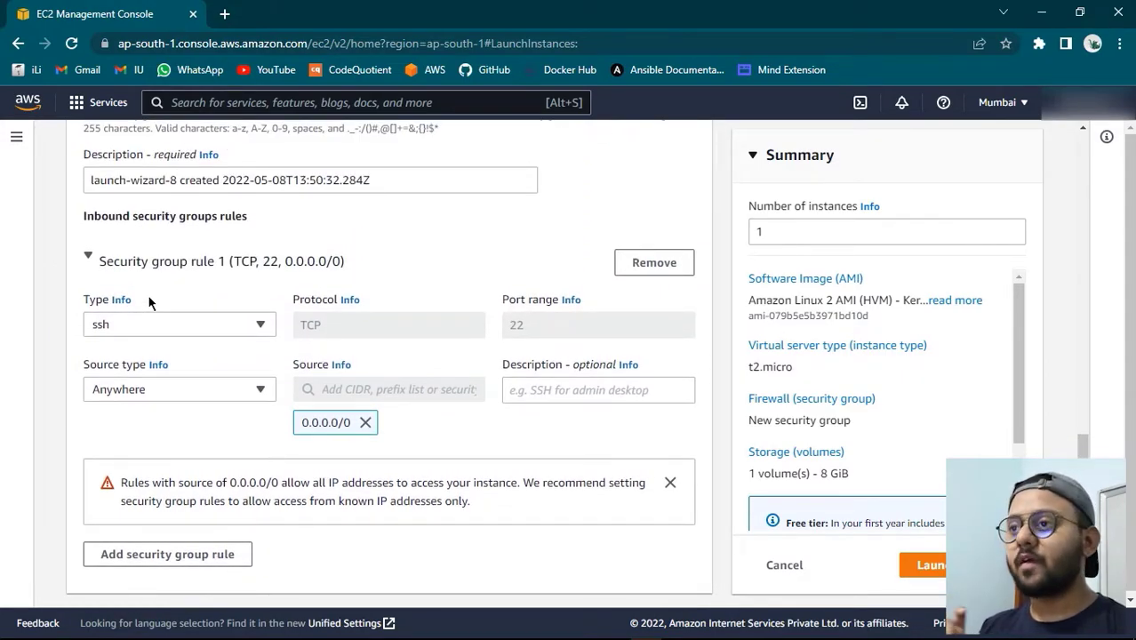
pyautogui.scroll(-2, 148, 304)
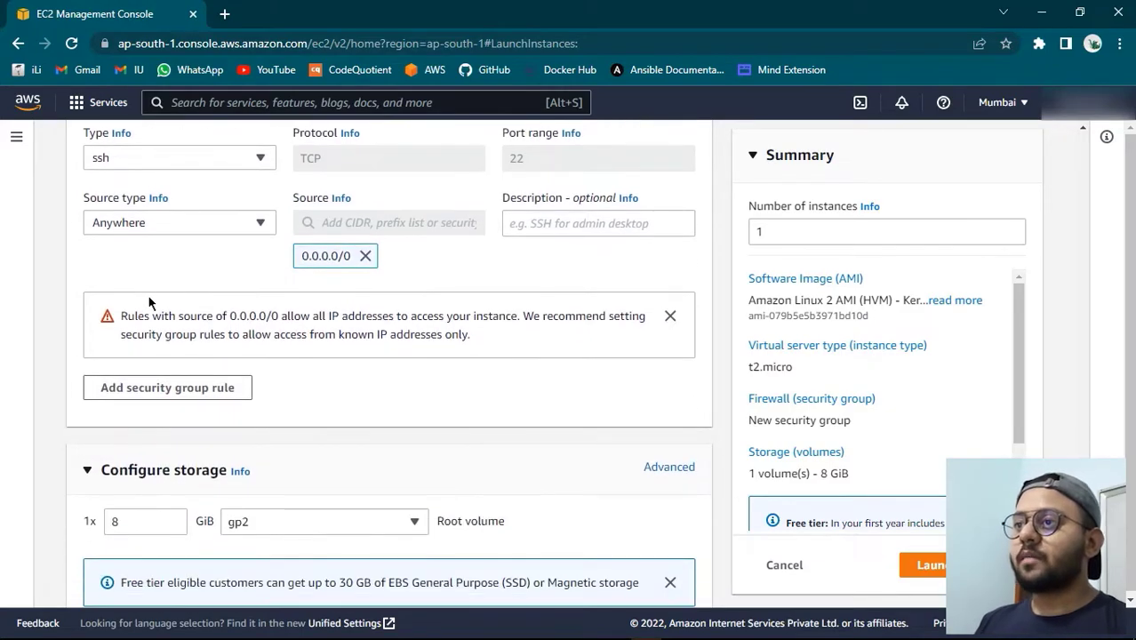
pyautogui.scroll(2, 146, 297)
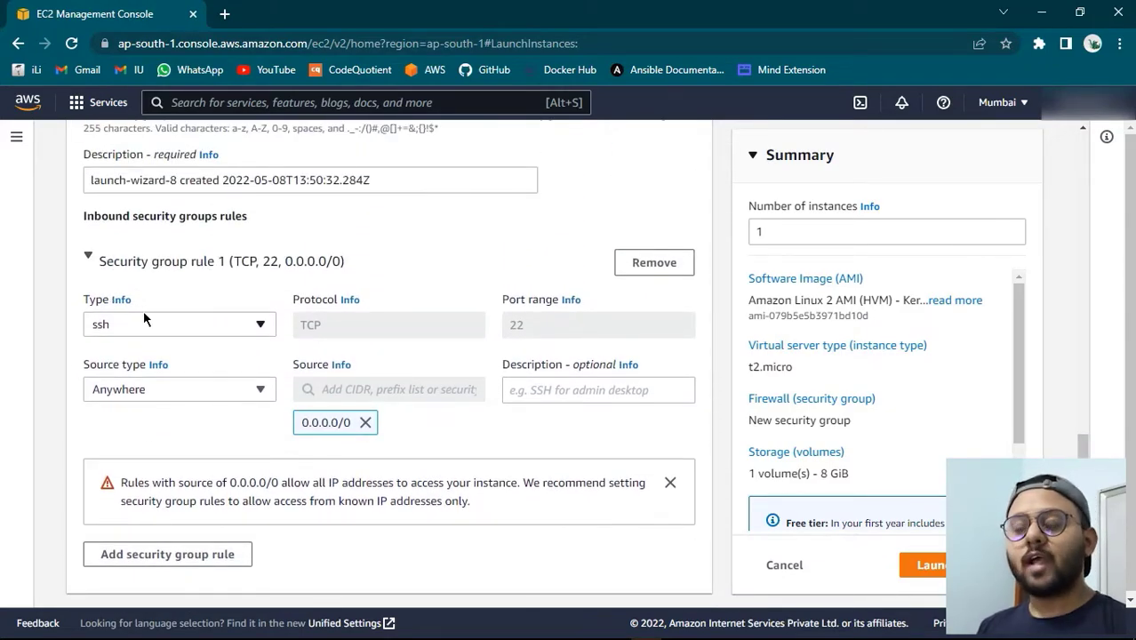
pyautogui.scroll(-2, 145, 319)
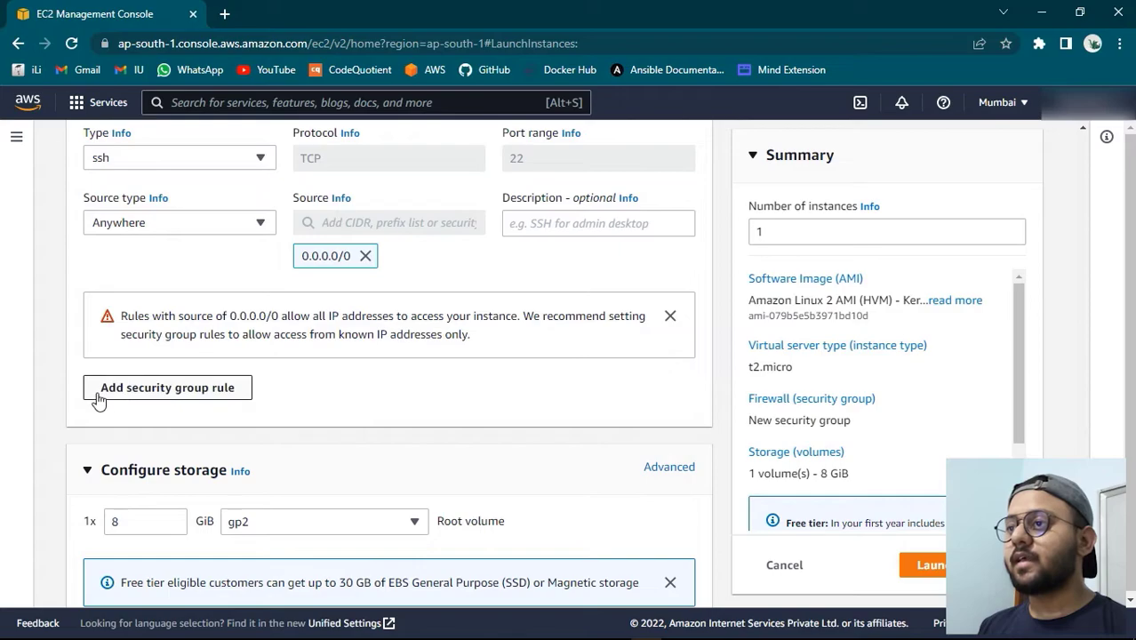
# Add a second inbound security group rule of type HTTP with the source type Anywhere
pyautogui.click(206, 391)
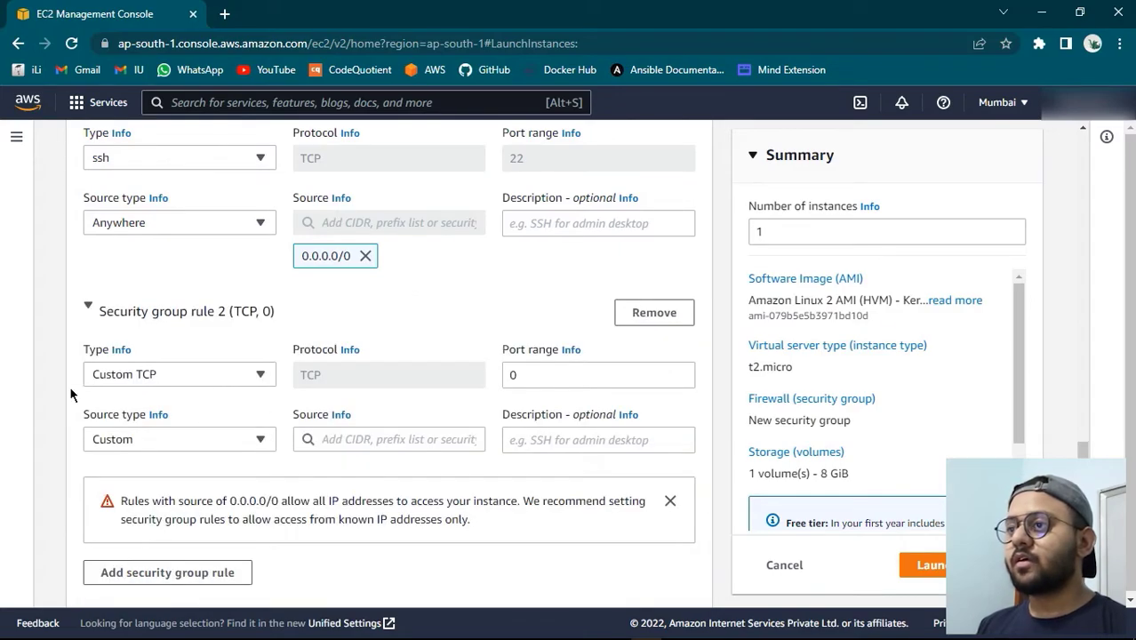
pyautogui.click(142, 381)
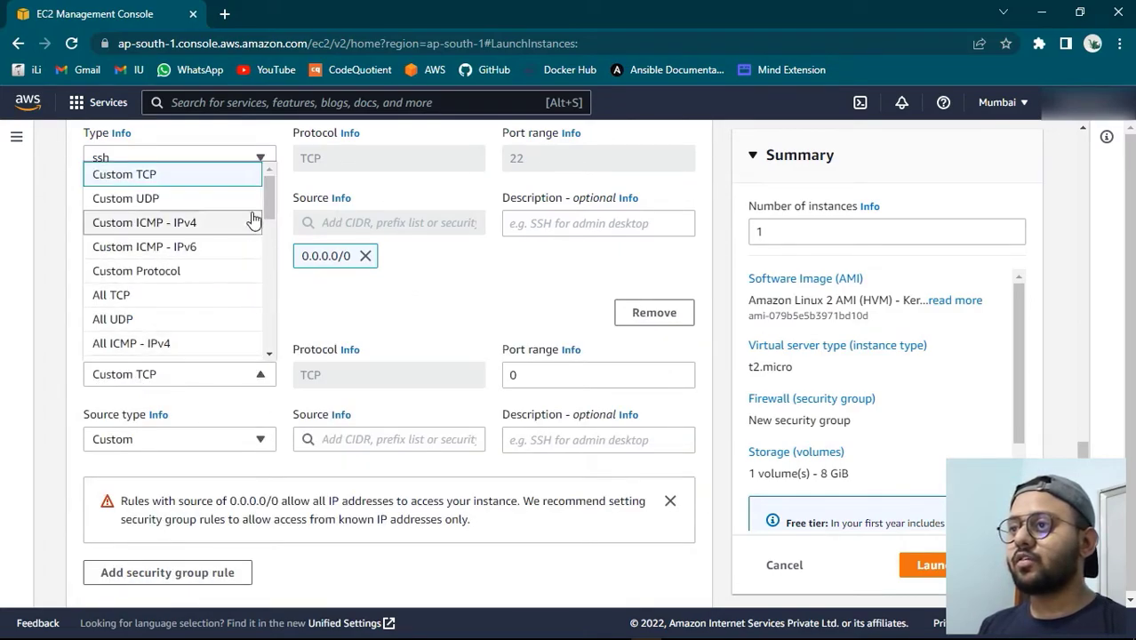
pyautogui.moveTo(275, 184); pyautogui.dragTo(267, 239)
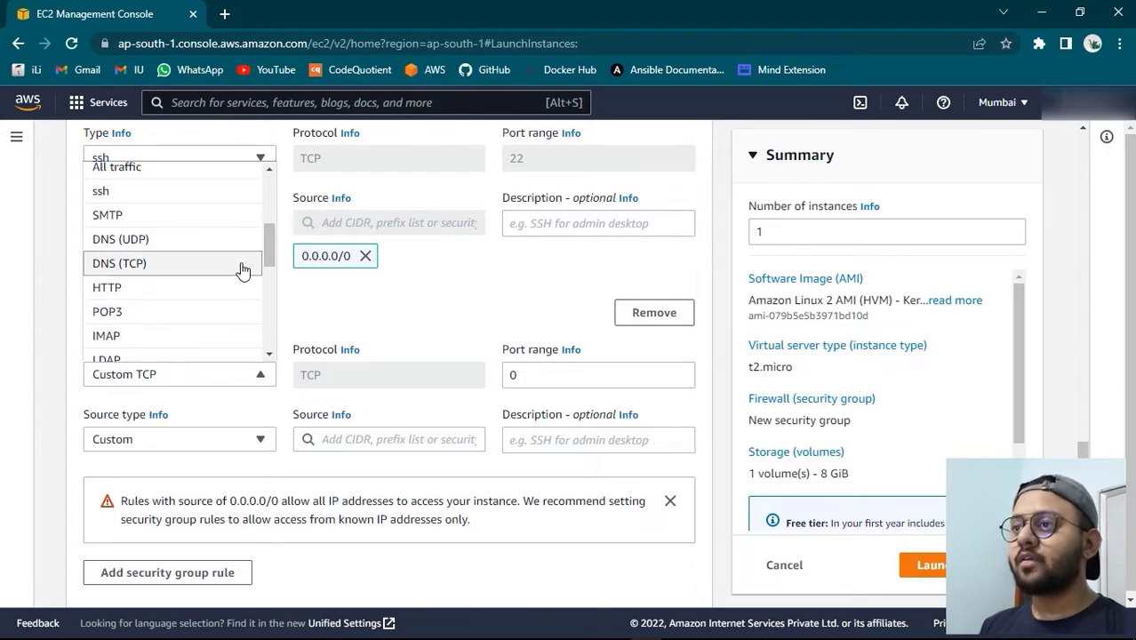
pyautogui.click(118, 298)
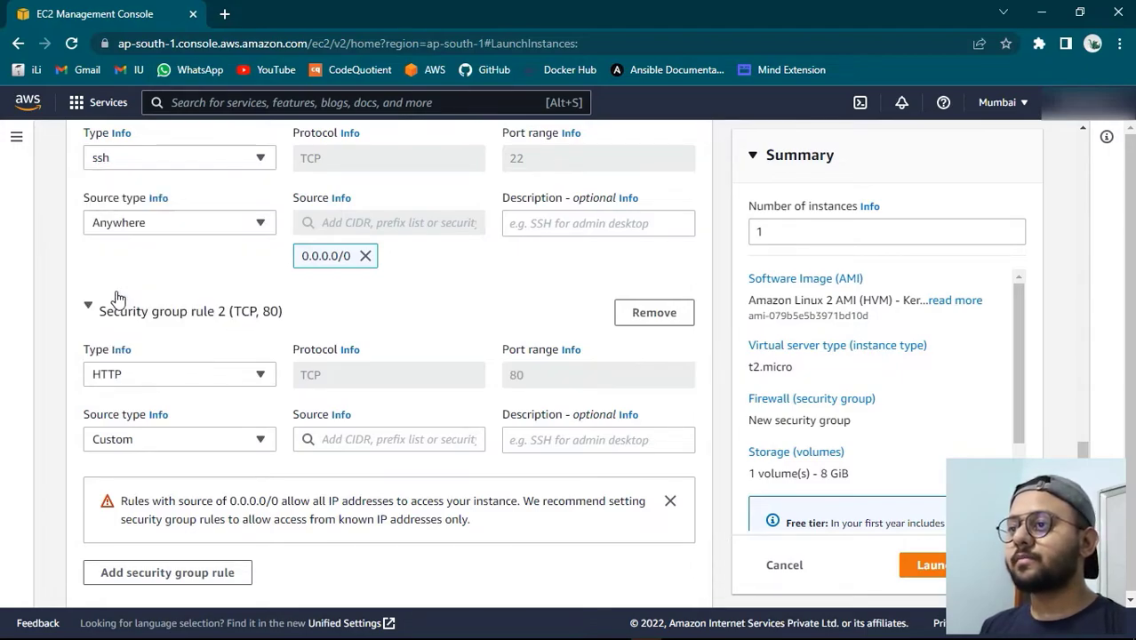
pyautogui.scroll(-1, 114, 357)
pyautogui.click(114, 357)
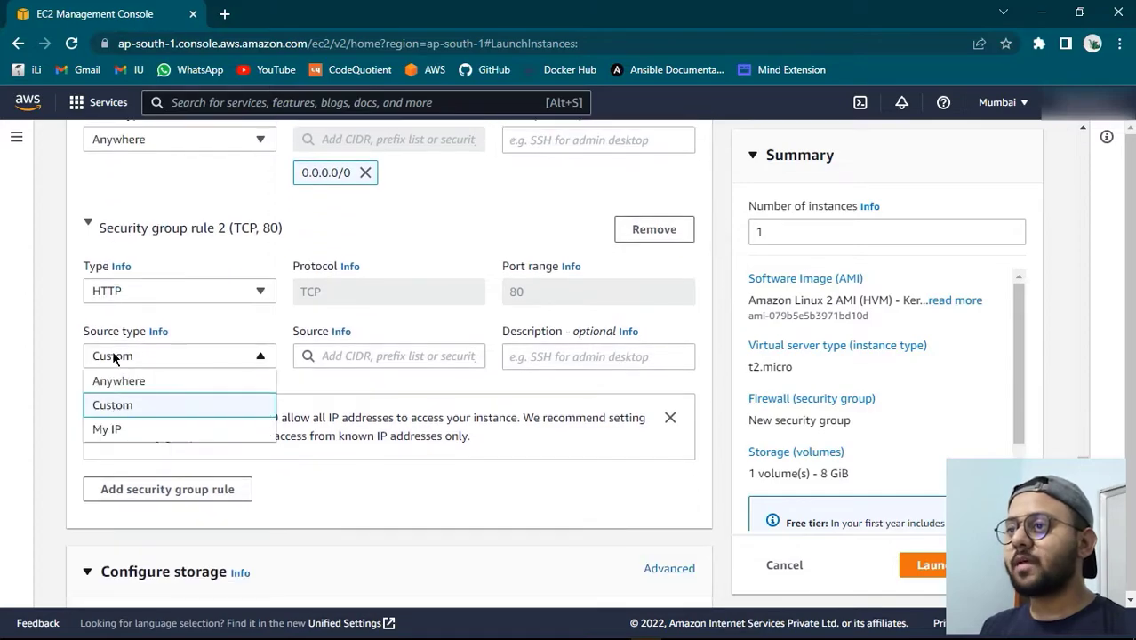
pyautogui.click(115, 380)
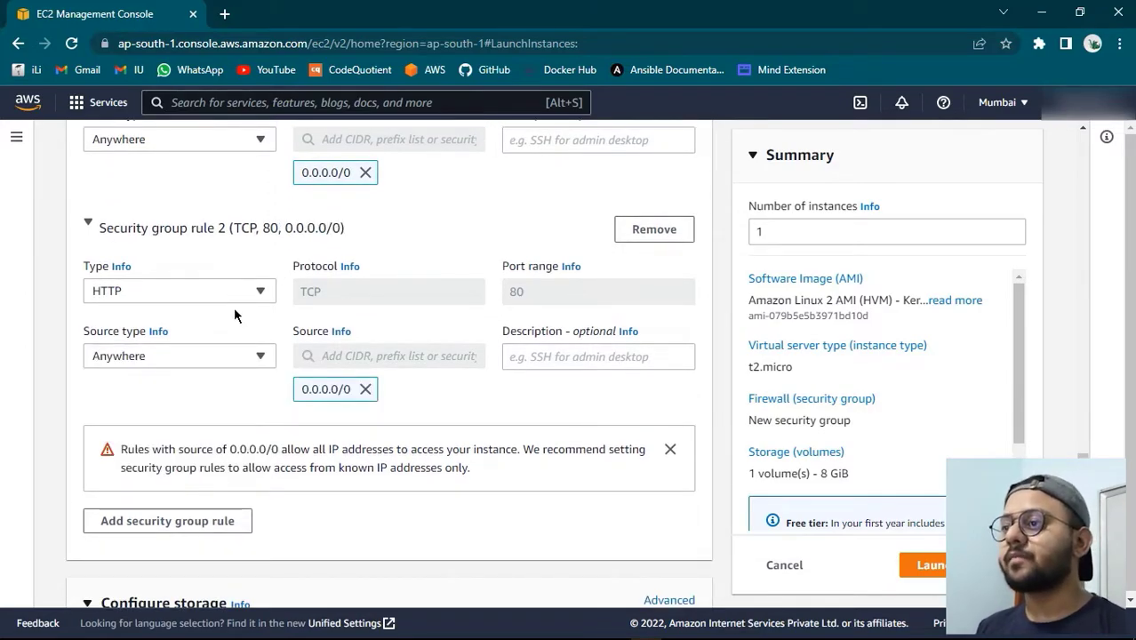
# Examine the root volume's storage size, the free tier storage allowance and the available volume types
pyautogui.scroll(-3, 235, 311)
pyautogui.scroll(-1, 235, 316)
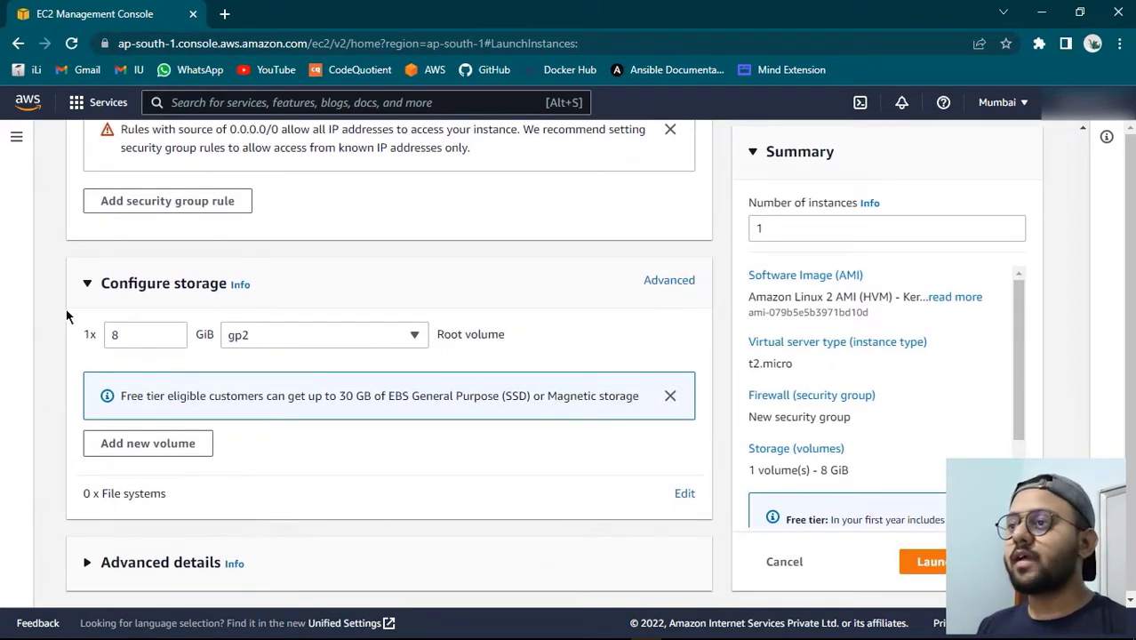
pyautogui.scroll(-1, 53, 344)
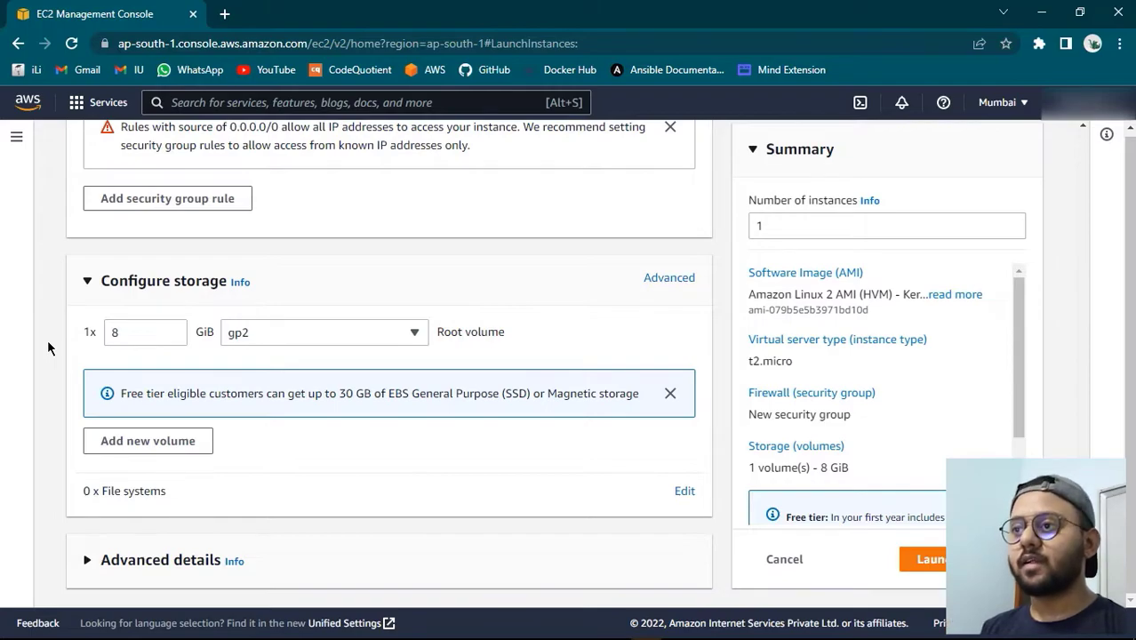
pyautogui.click(151, 338)
pyautogui.doubleClick(135, 337)
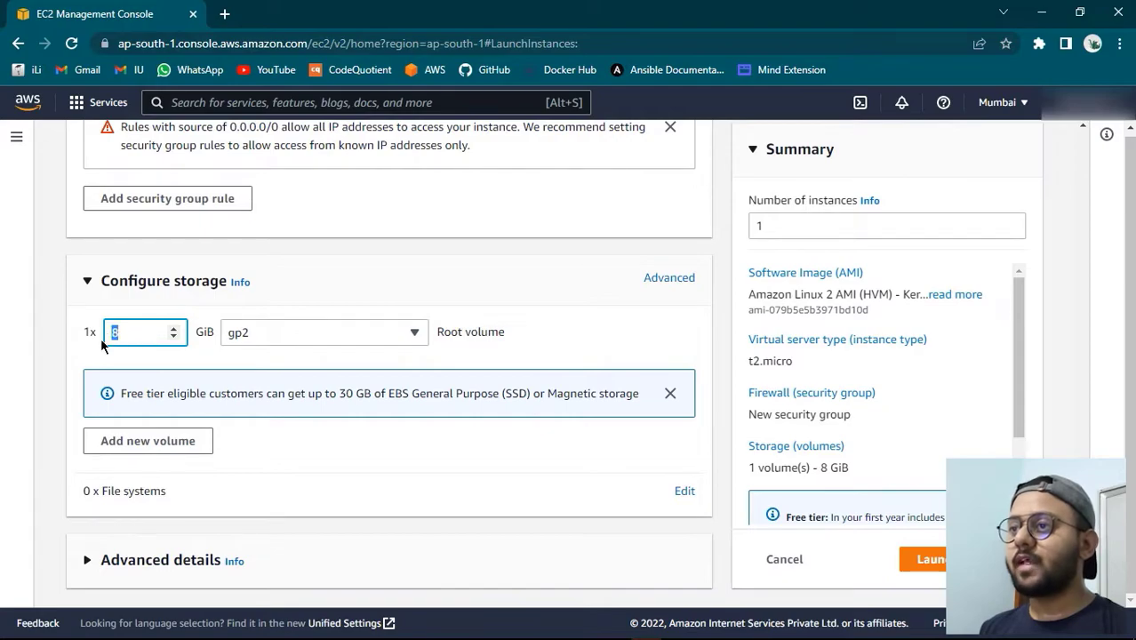
pyautogui.click(139, 337)
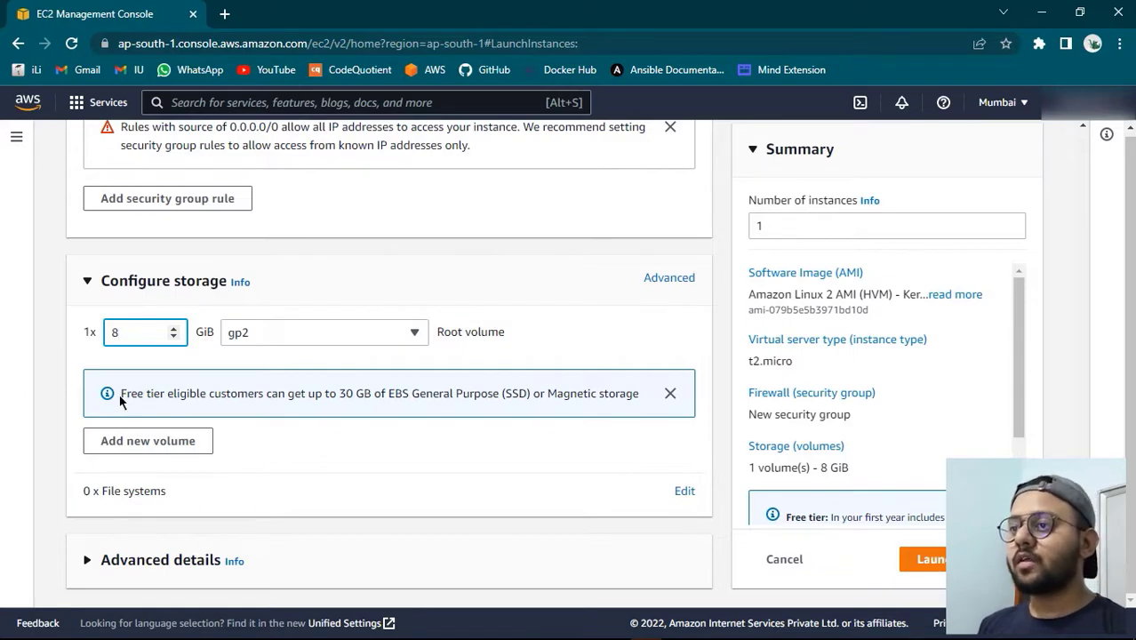
pyautogui.moveTo(122, 394); pyautogui.dragTo(434, 391)
pyautogui.click(185, 390)
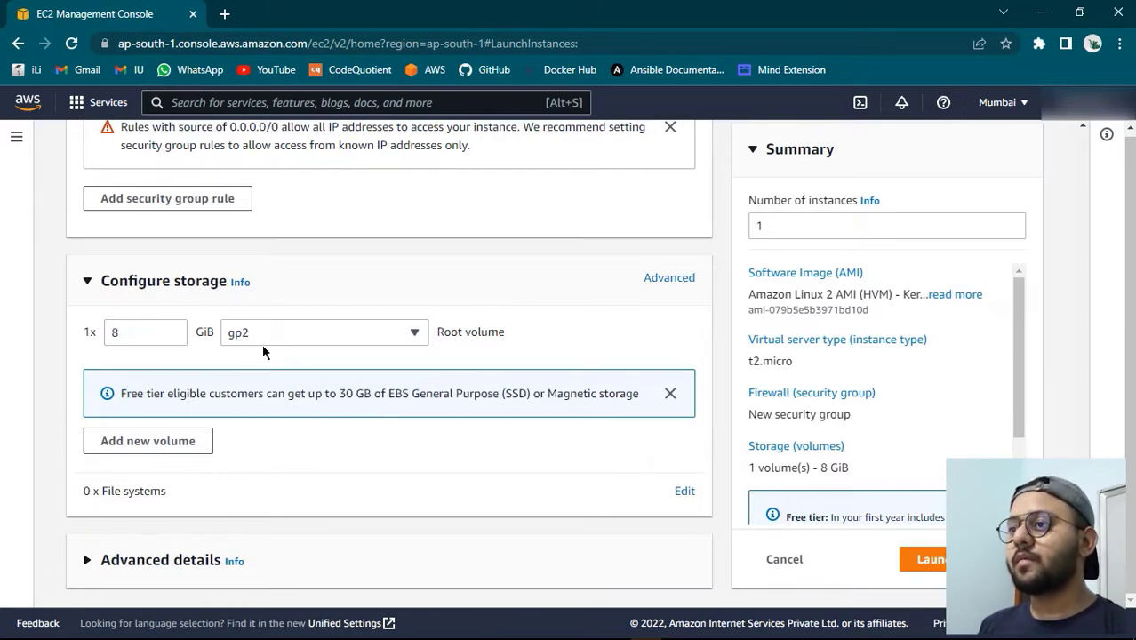
pyautogui.click(247, 336)
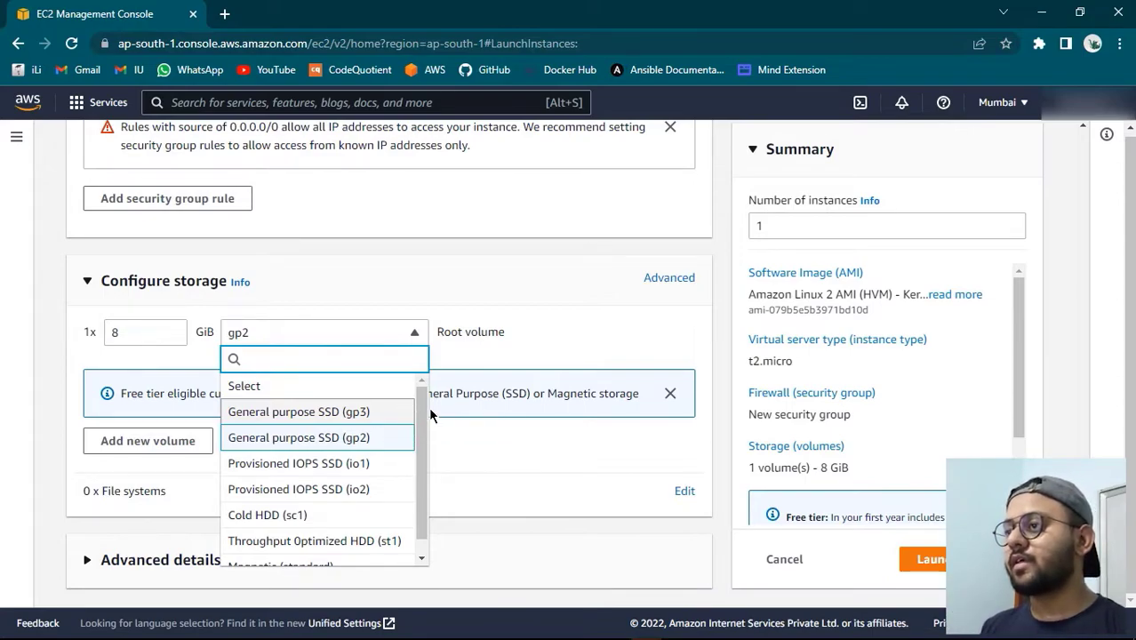
pyautogui.moveTo(418, 407); pyautogui.dragTo(421, 487)
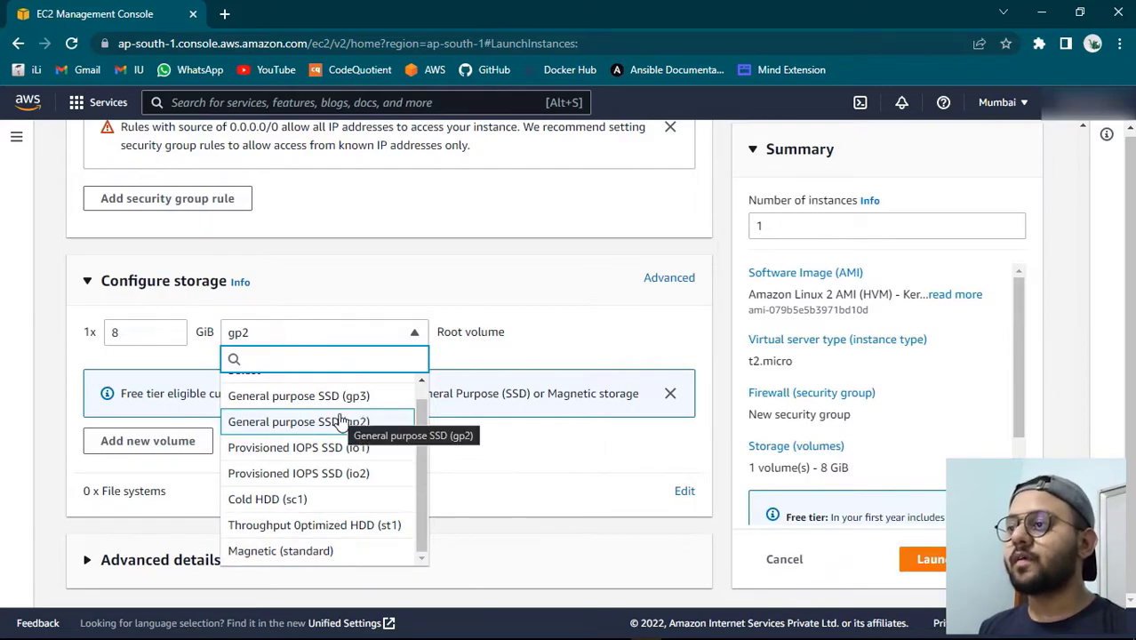
pyautogui.click(56, 402)
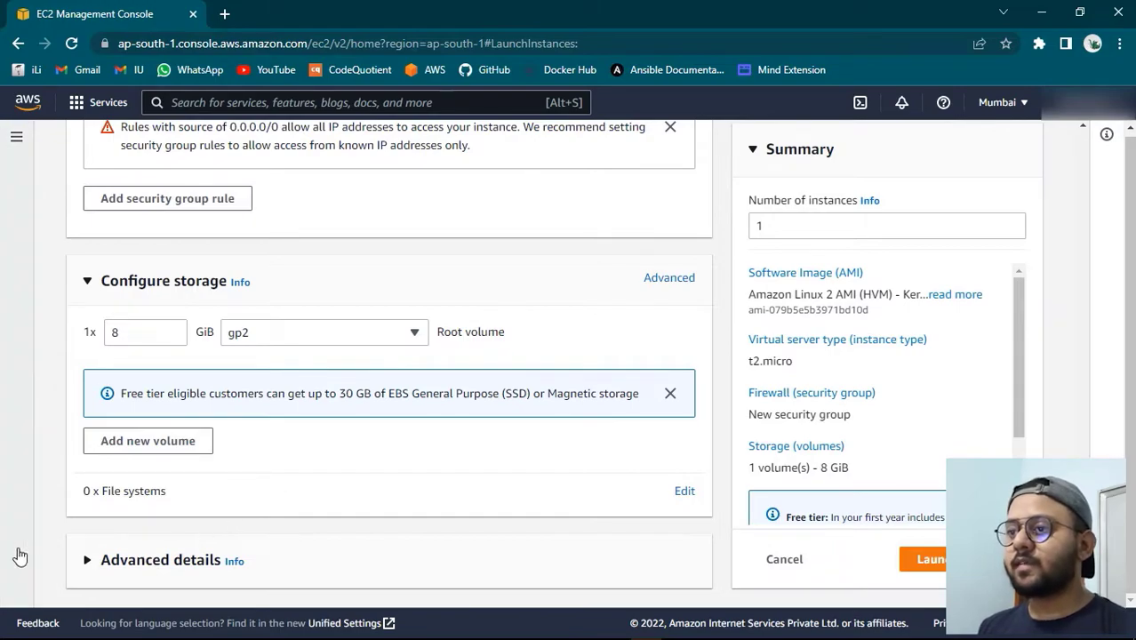
# Expand the advanced details and review their options, from the purchasing option to the license configurations, then collapse them
pyautogui.click(89, 561)
pyautogui.scroll(-13, 214, 471)
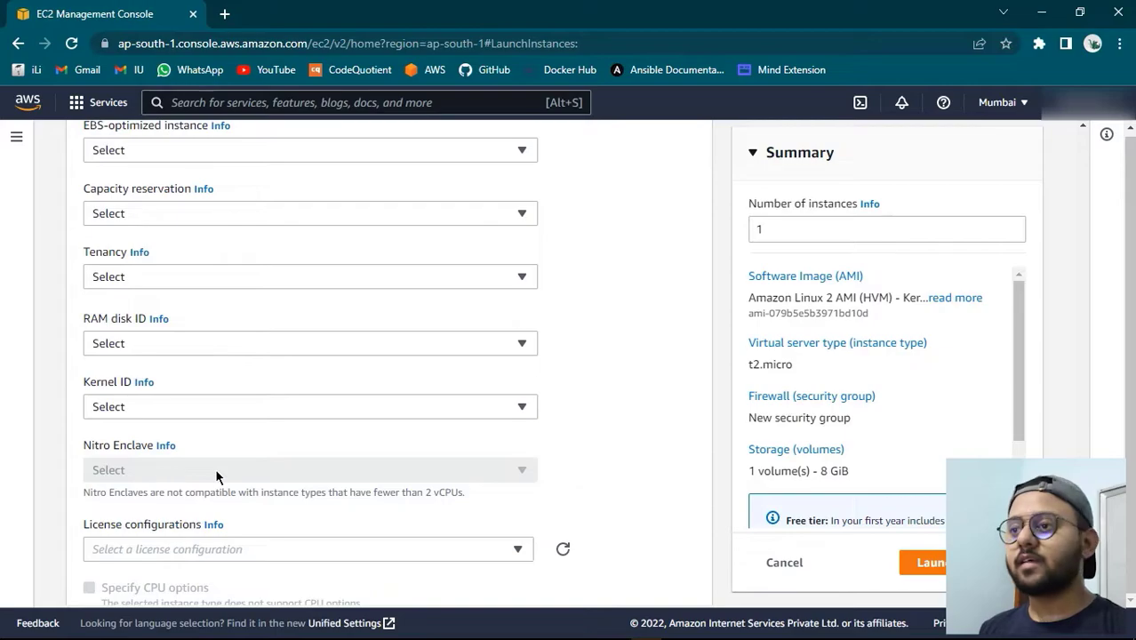
pyautogui.scroll(-4, 215, 474)
pyautogui.scroll(-4, 215, 474)
pyautogui.scroll(7, 215, 472)
pyautogui.scroll(13, 214, 471)
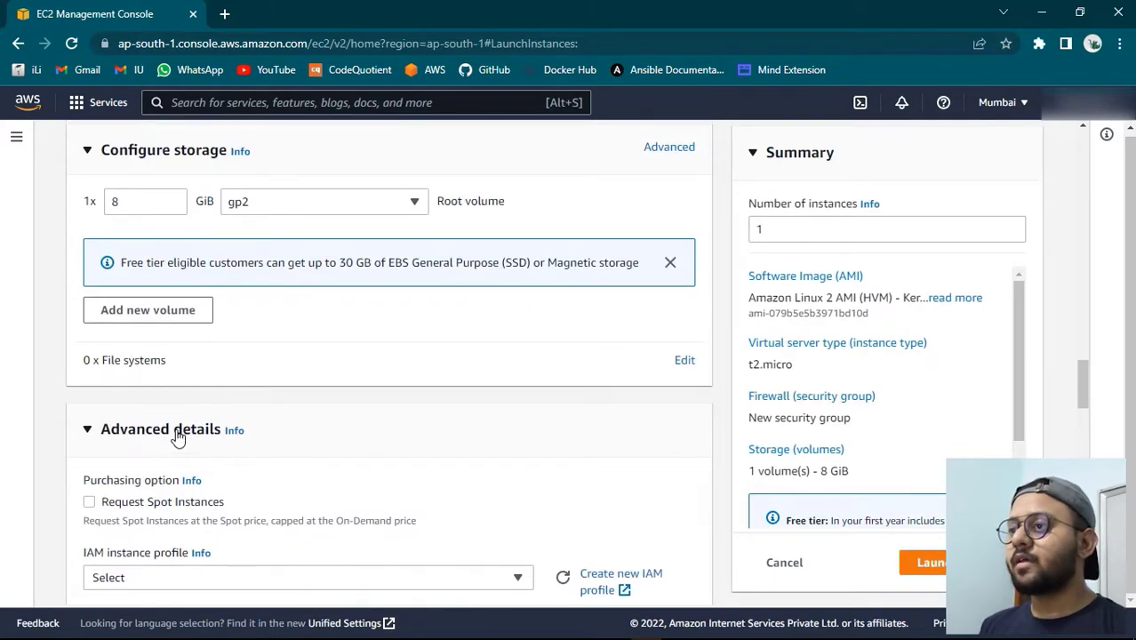
pyautogui.scroll(2, 356, 400)
pyautogui.scroll(4, 868, 448)
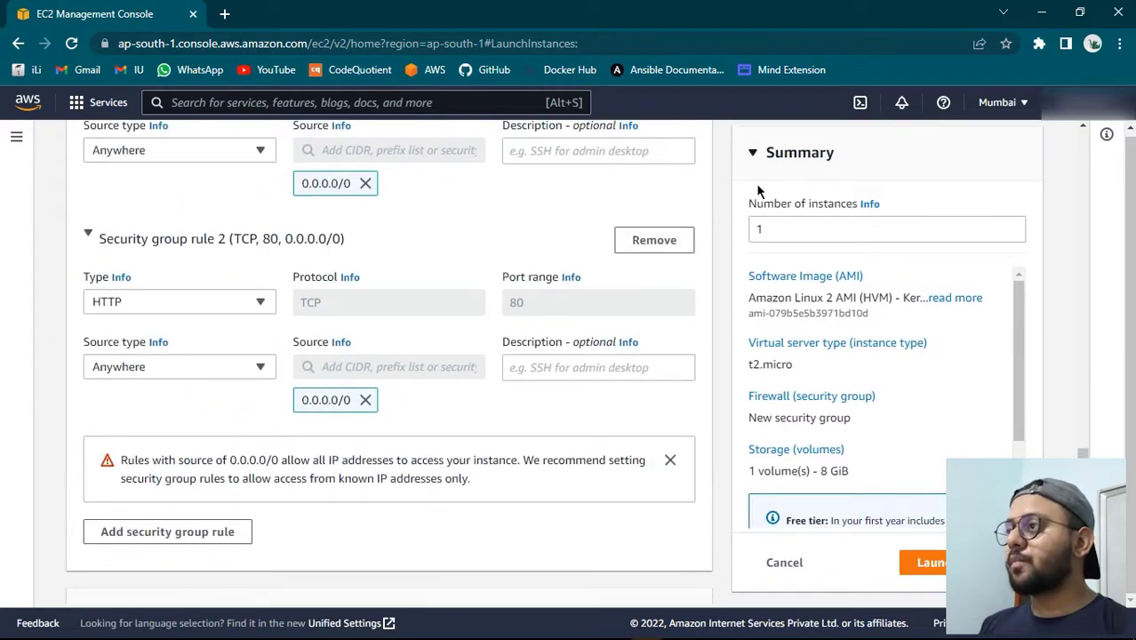
# Check the number of instances in the launch summary and the root volume entry in the storage configuration
pyautogui.click(797, 227)
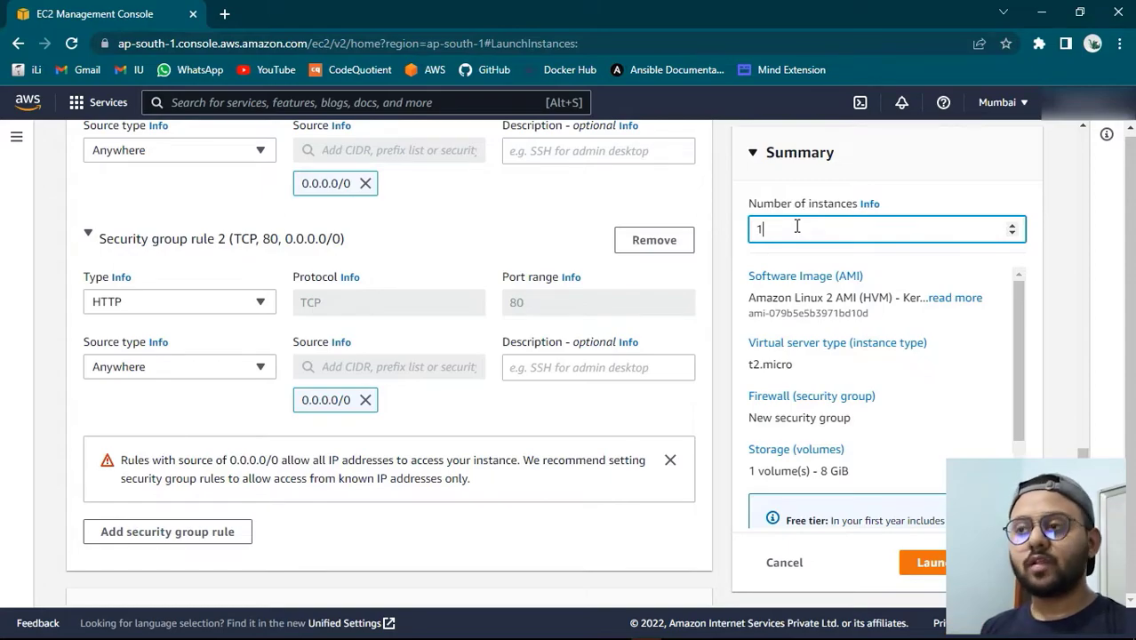
pyautogui.scroll(-4, 337, 348)
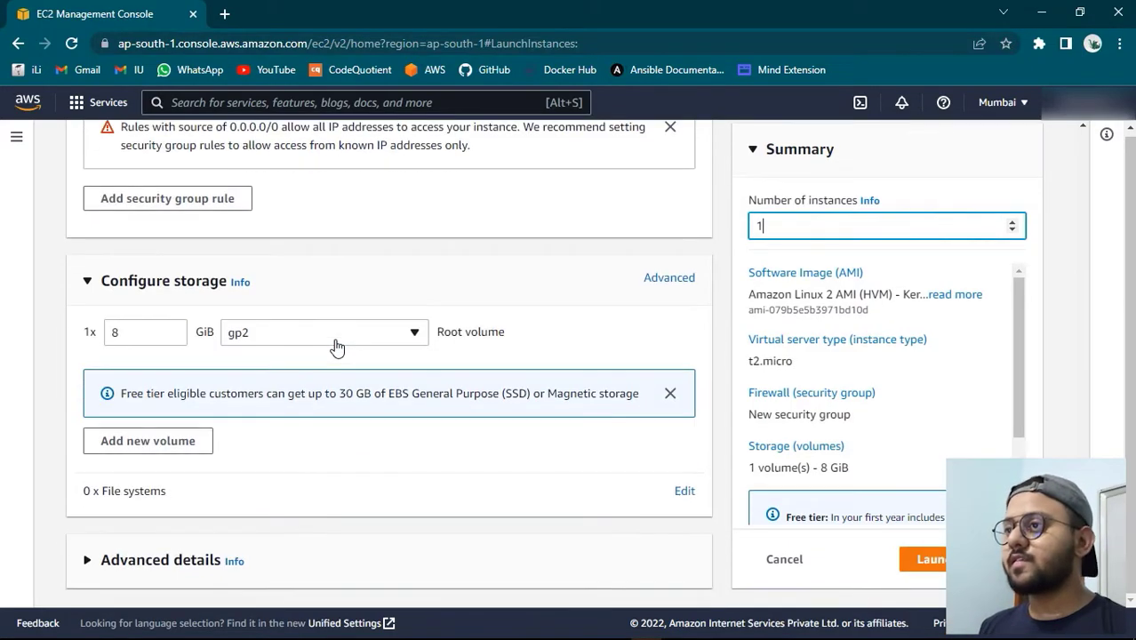
pyautogui.moveTo(438, 332); pyautogui.dragTo(504, 331)
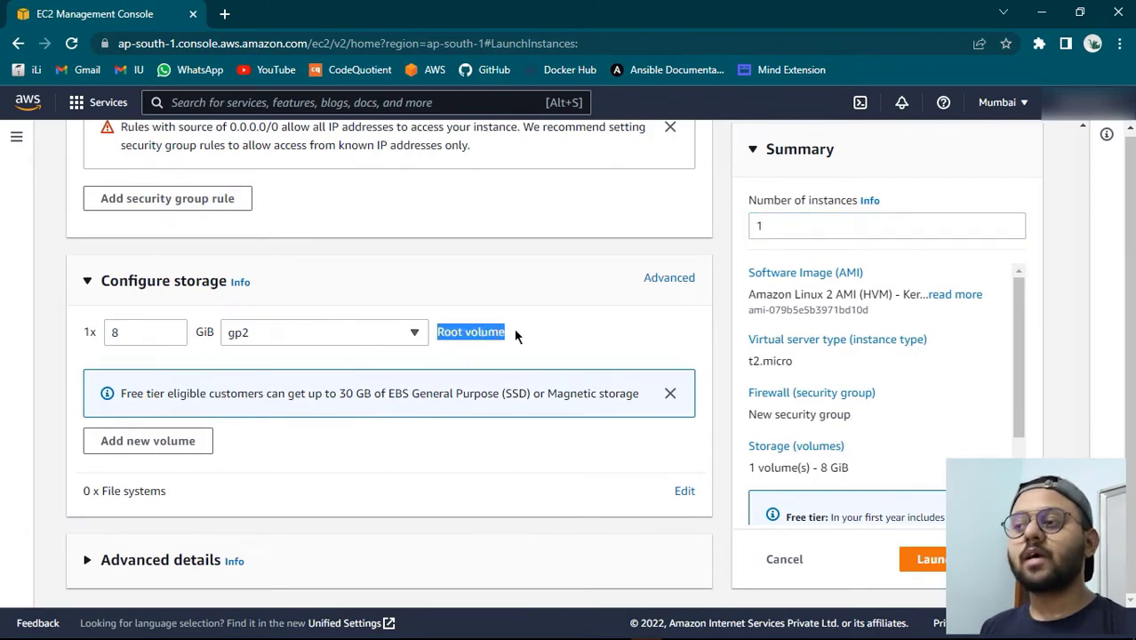
pyautogui.click(515, 335)
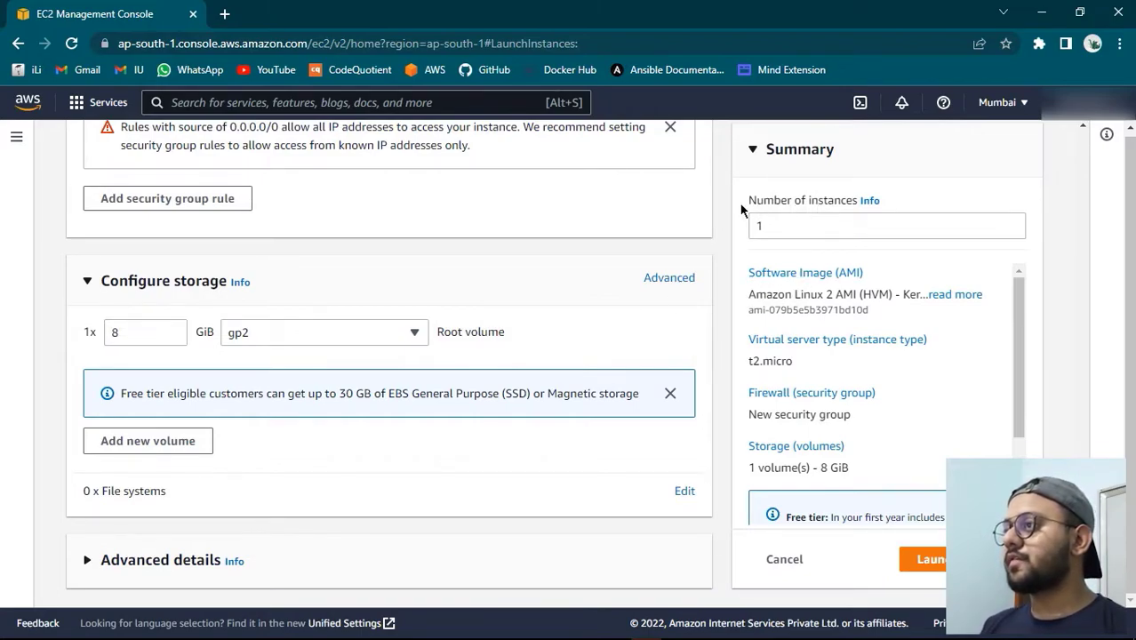
pyautogui.click(812, 225)
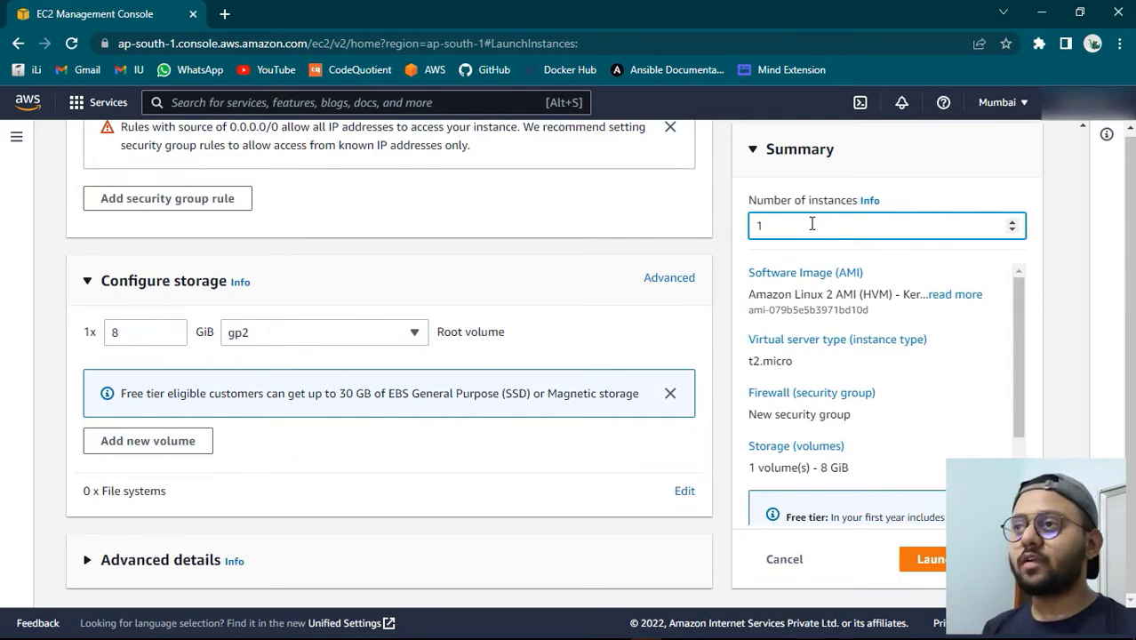
# Set the number of instances to 2 in the launch summary and launch them
pyautogui.write('0')
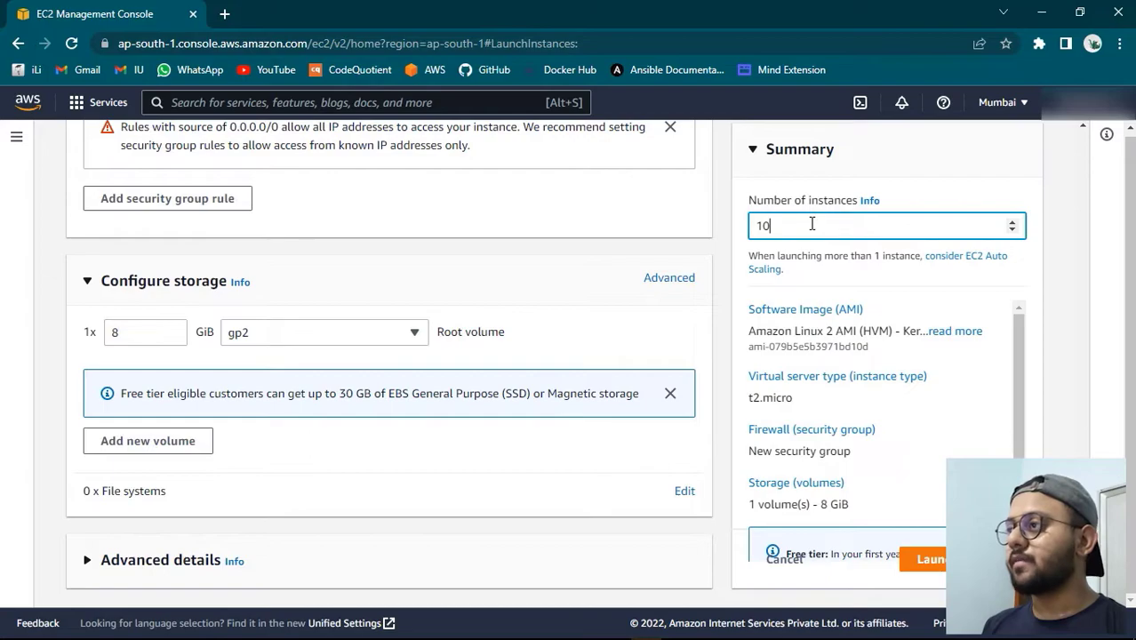
pyautogui.press('BackSpace')
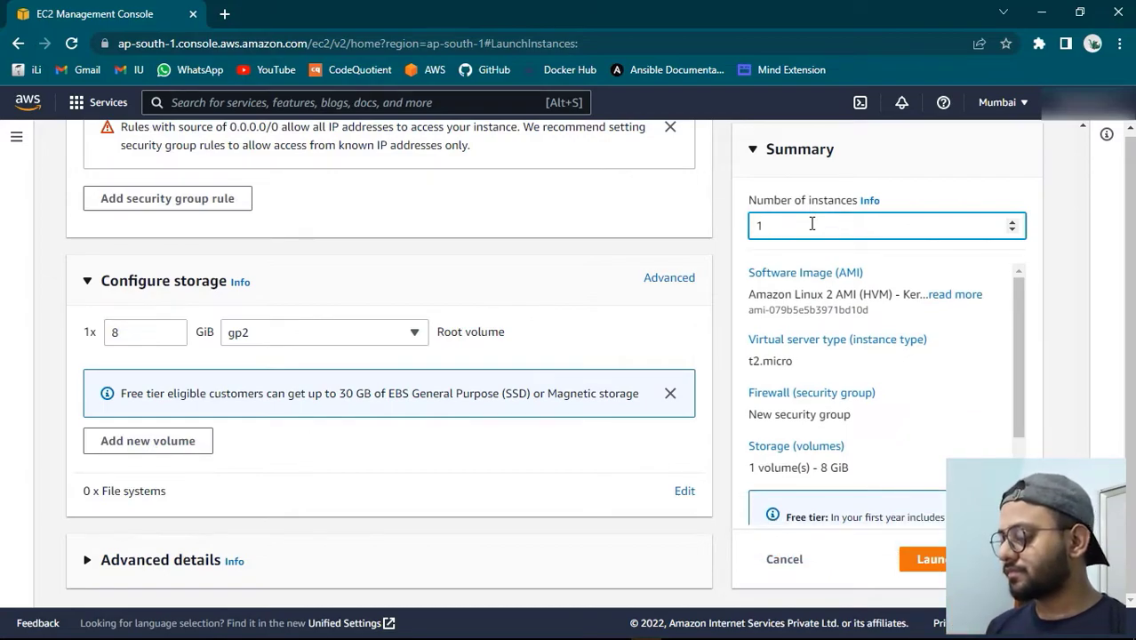
pyautogui.write('2')
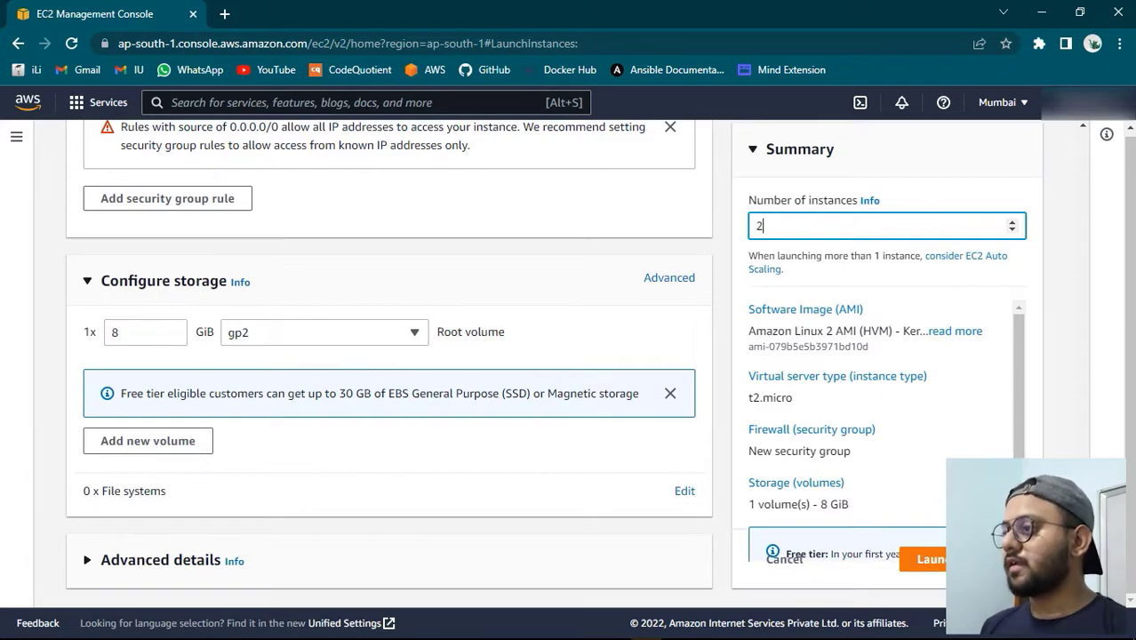
pyautogui.scroll(-2, 941, 493)
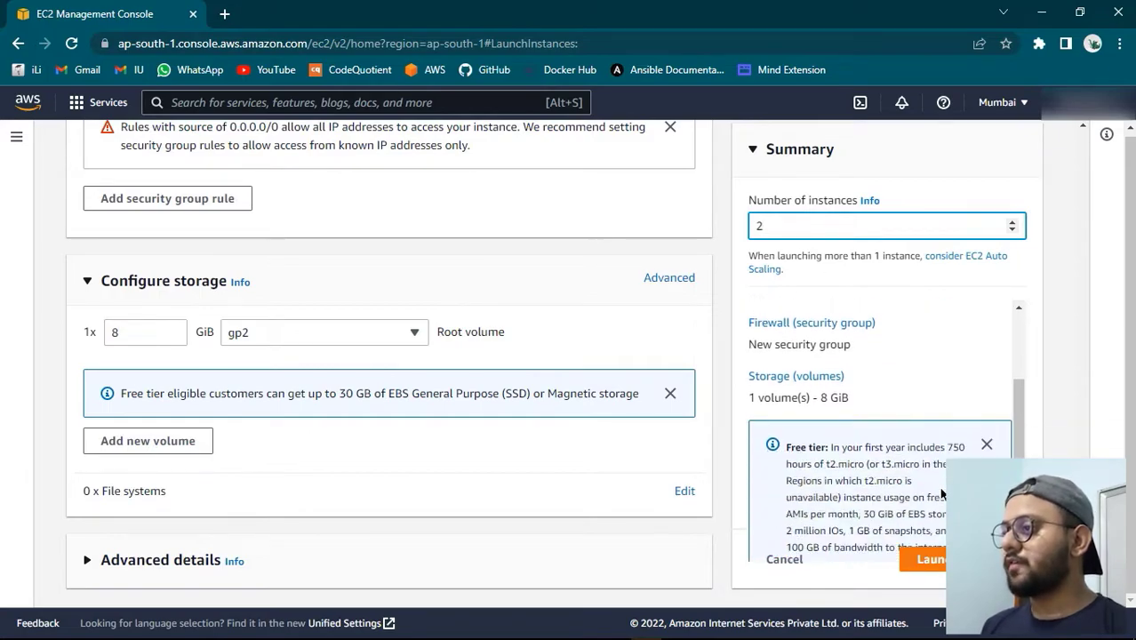
pyautogui.click(941, 560)
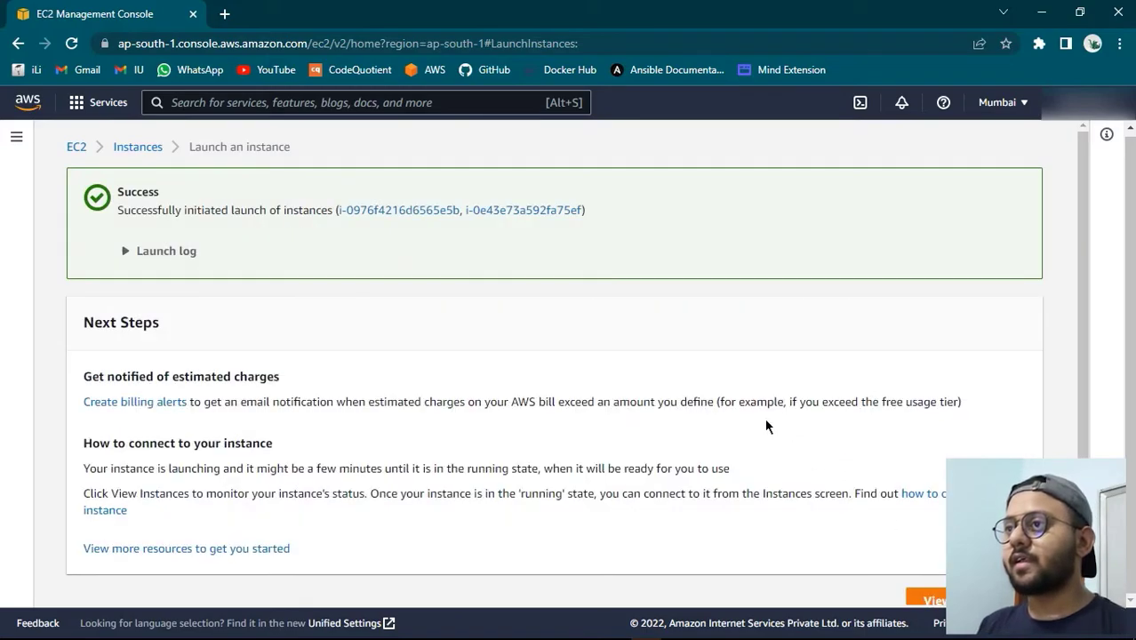
# View the instances list and refresh it to check the state of the two new Demo instances
pyautogui.scroll(-1, 678, 520)
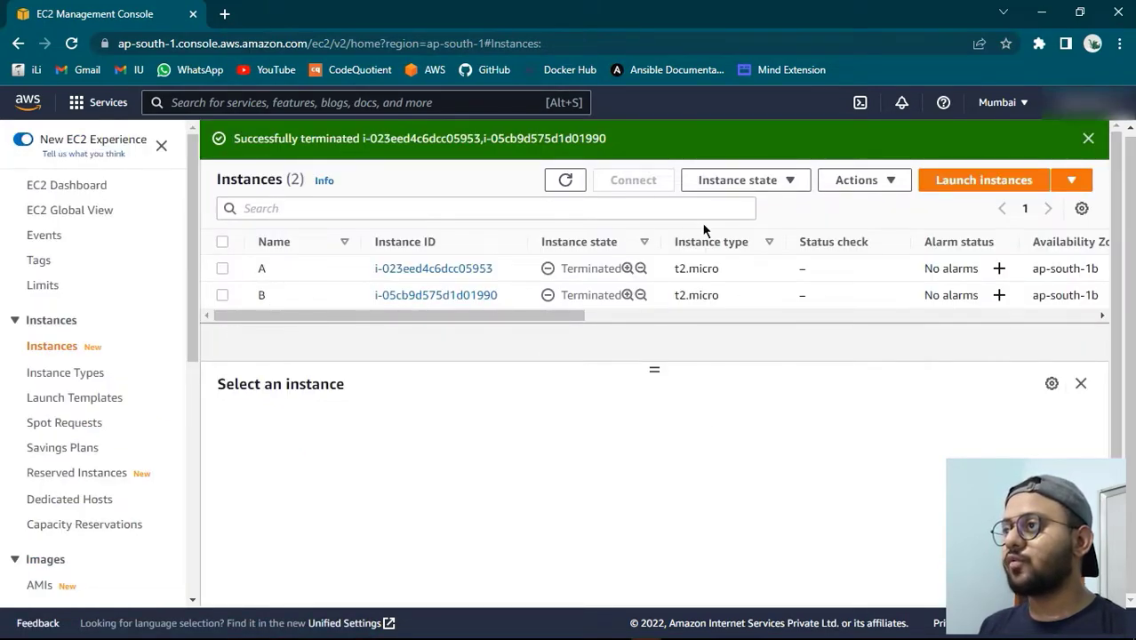
pyautogui.click(566, 182)
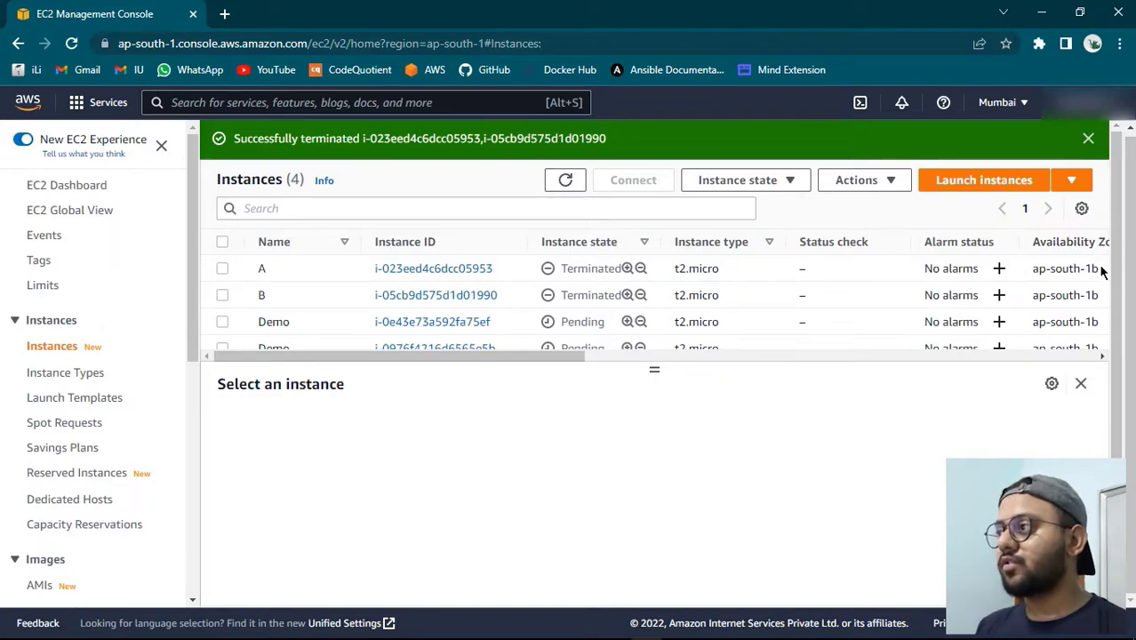
pyautogui.scroll(-1, 1102, 273)
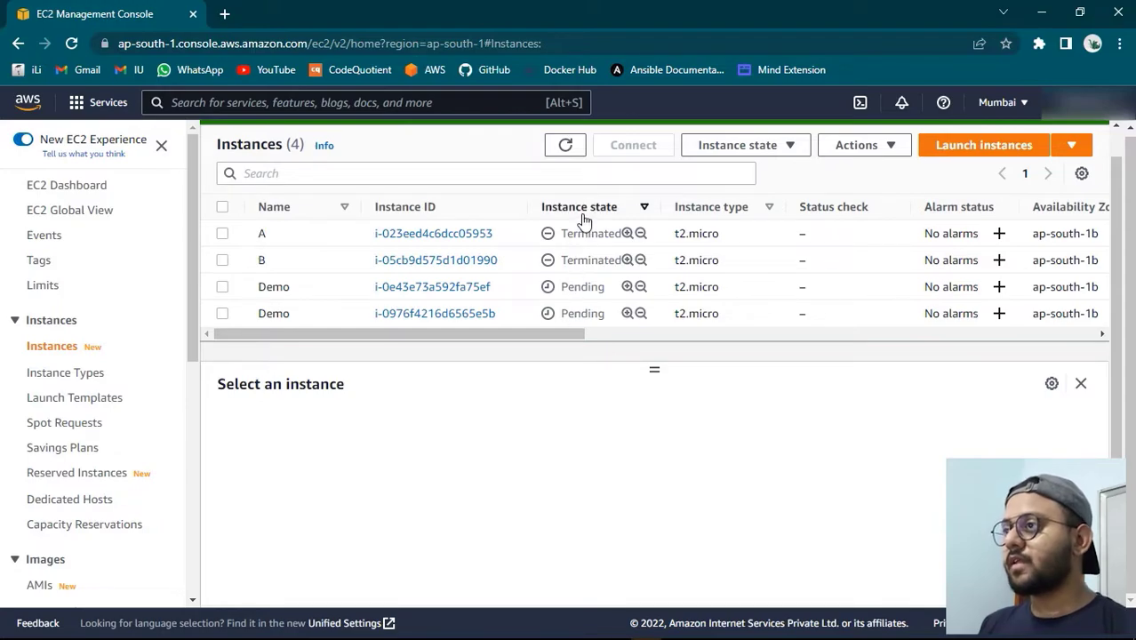
pyautogui.click(567, 146)
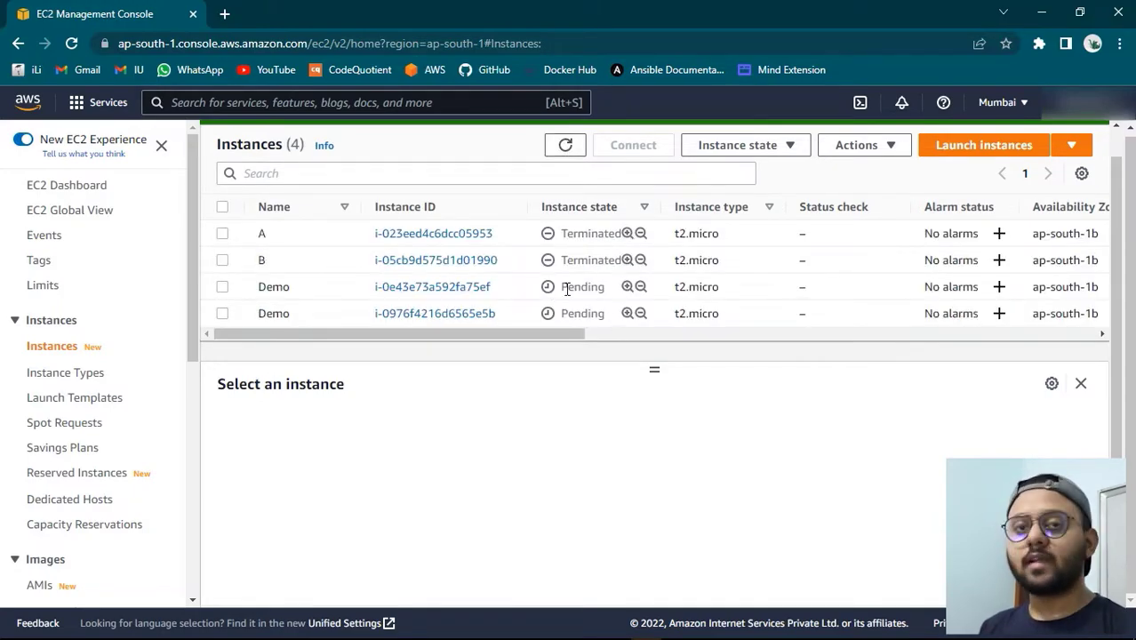
pyautogui.click(566, 147)
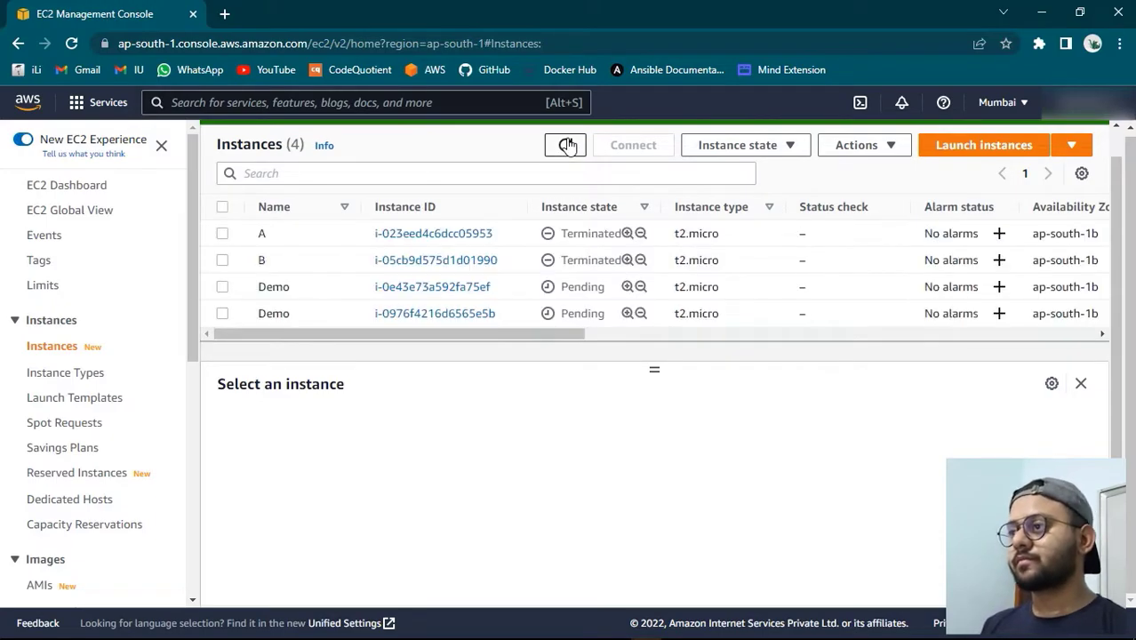
# Select the first Demo instance and examine its summary details, including the public and private IPv4 addresses
pyautogui.click(223, 288)
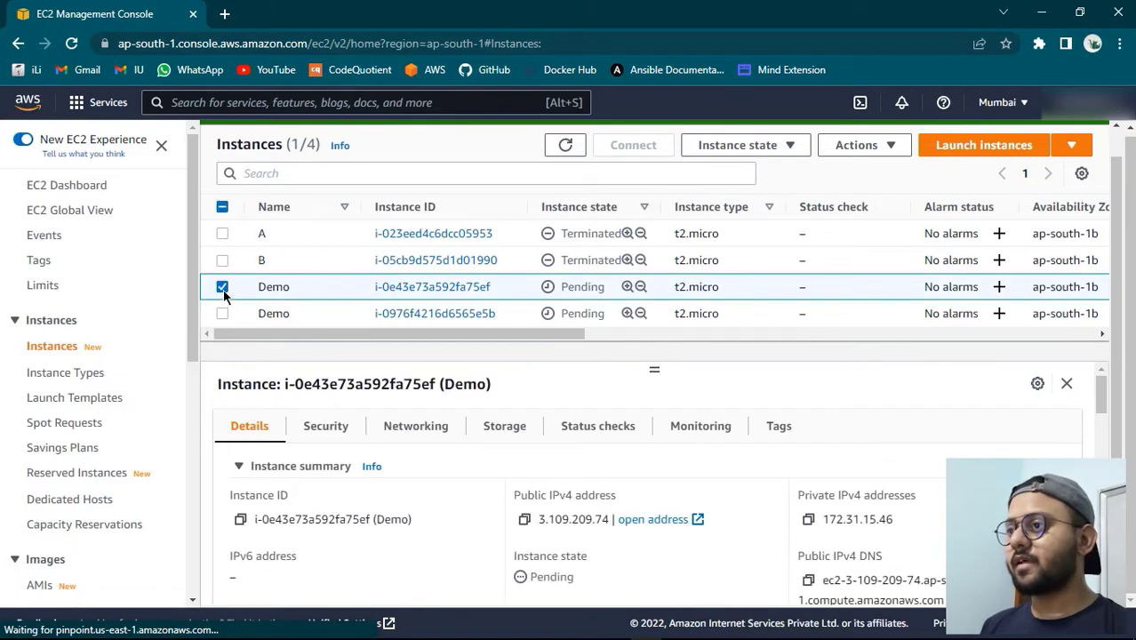
pyautogui.moveTo(1102, 406); pyautogui.dragTo(1102, 416)
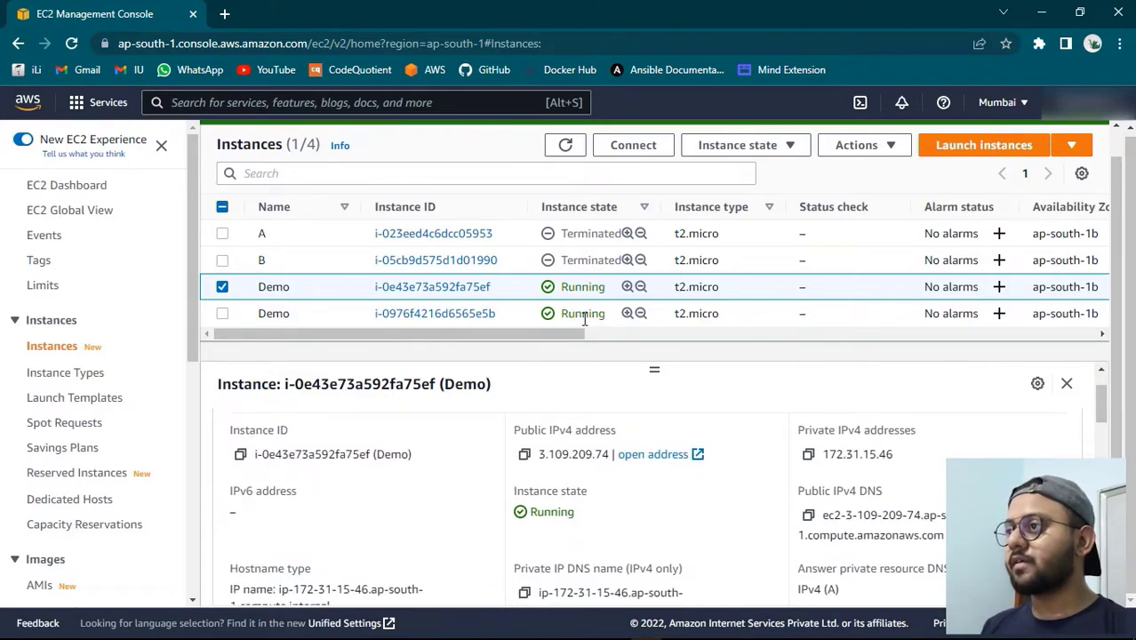
pyautogui.moveTo(511, 429); pyautogui.dragTo(621, 432)
pyautogui.moveTo(797, 430); pyautogui.dragTo(901, 431)
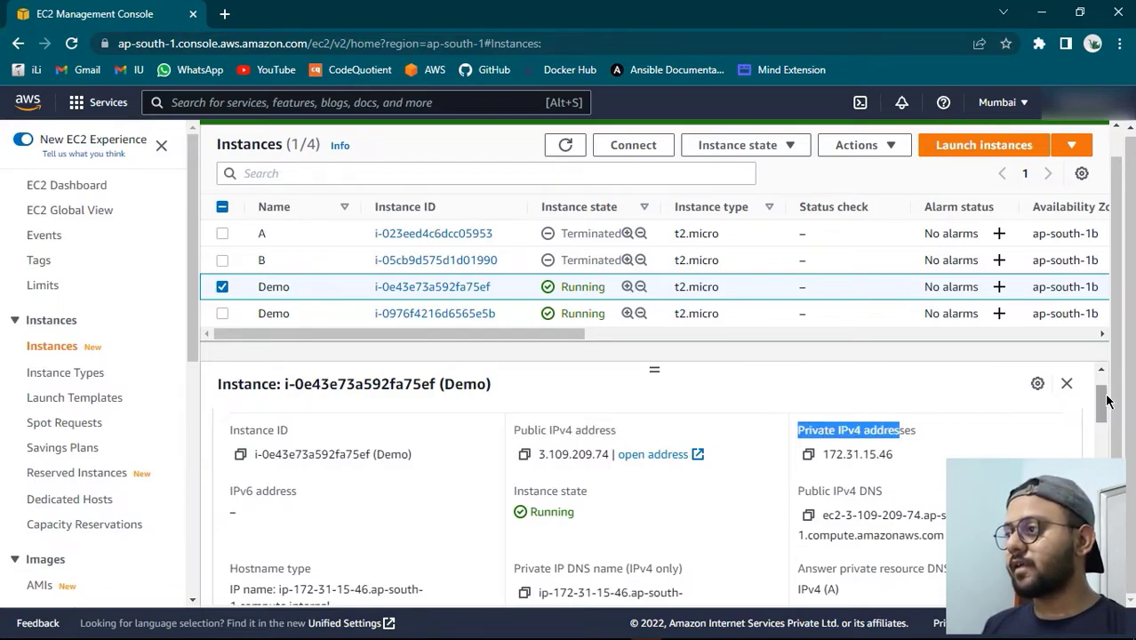
pyautogui.scroll(-2, 1023, 515)
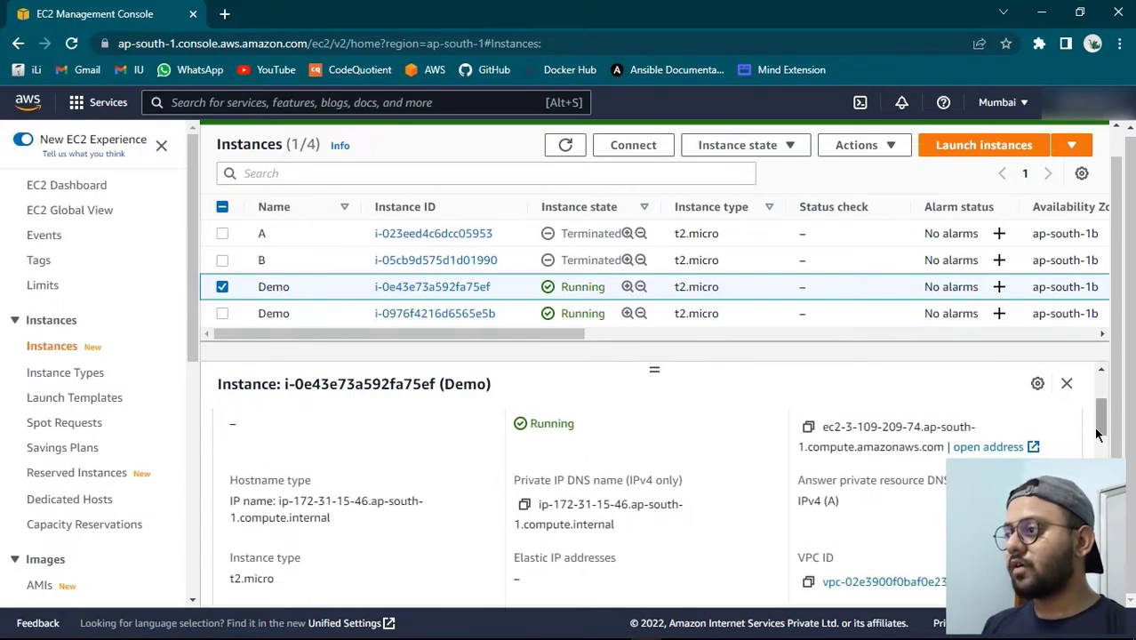
pyautogui.scroll(-5, 1023, 516)
pyautogui.scroll(8, 1023, 515)
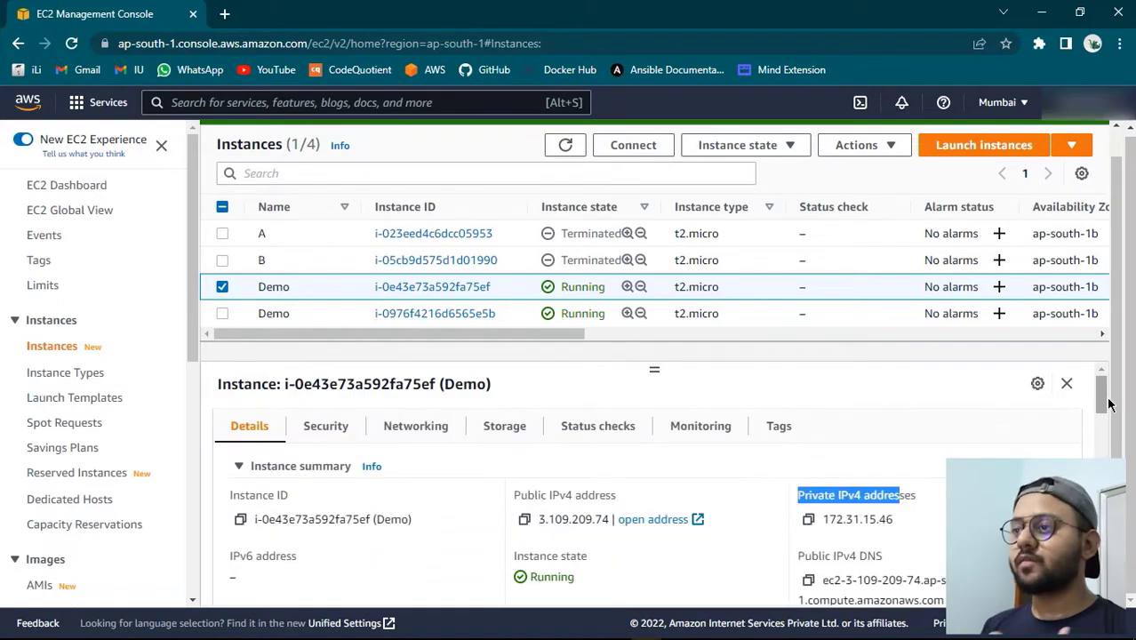
# Examine the Demo instance's security details, including the port ranges of its inbound rules and the outbound rules
pyautogui.click(327, 428)
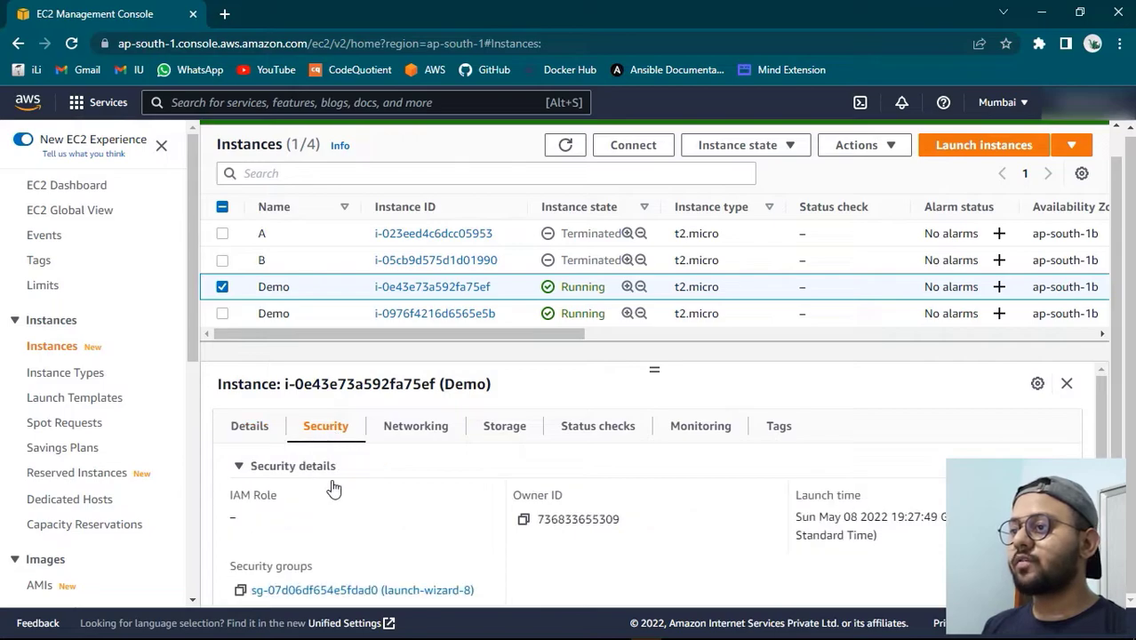
pyautogui.moveTo(1103, 427); pyautogui.dragTo(1102, 514)
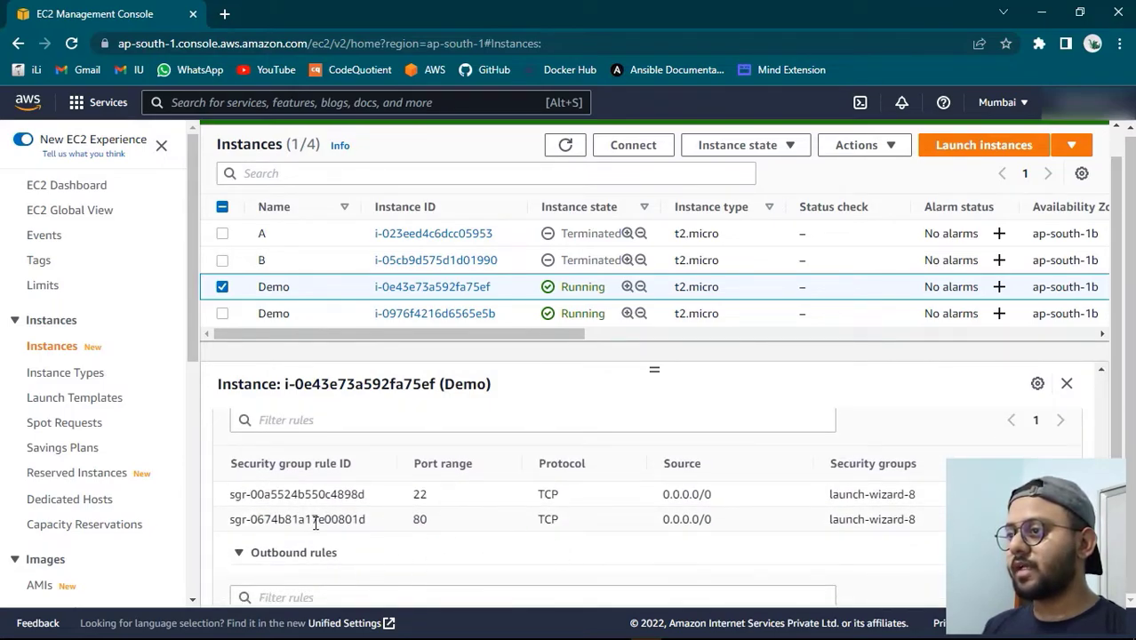
pyautogui.doubleClick(419, 519)
pyautogui.doubleClick(418, 494)
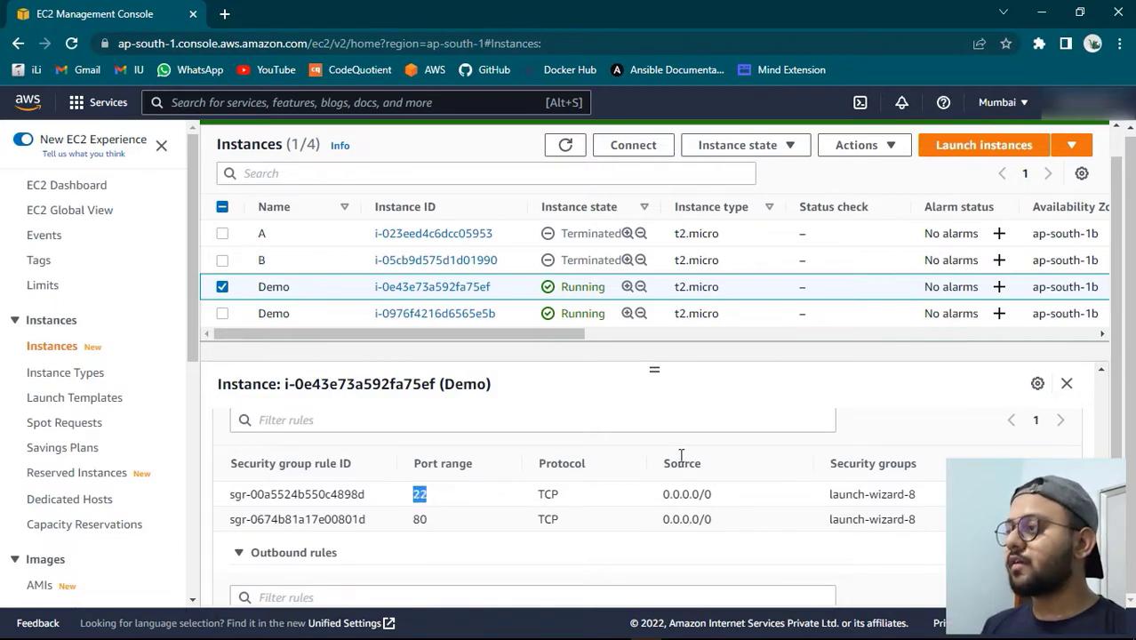
pyautogui.scroll(-1, 609, 464)
pyautogui.scroll(-1, 412, 395)
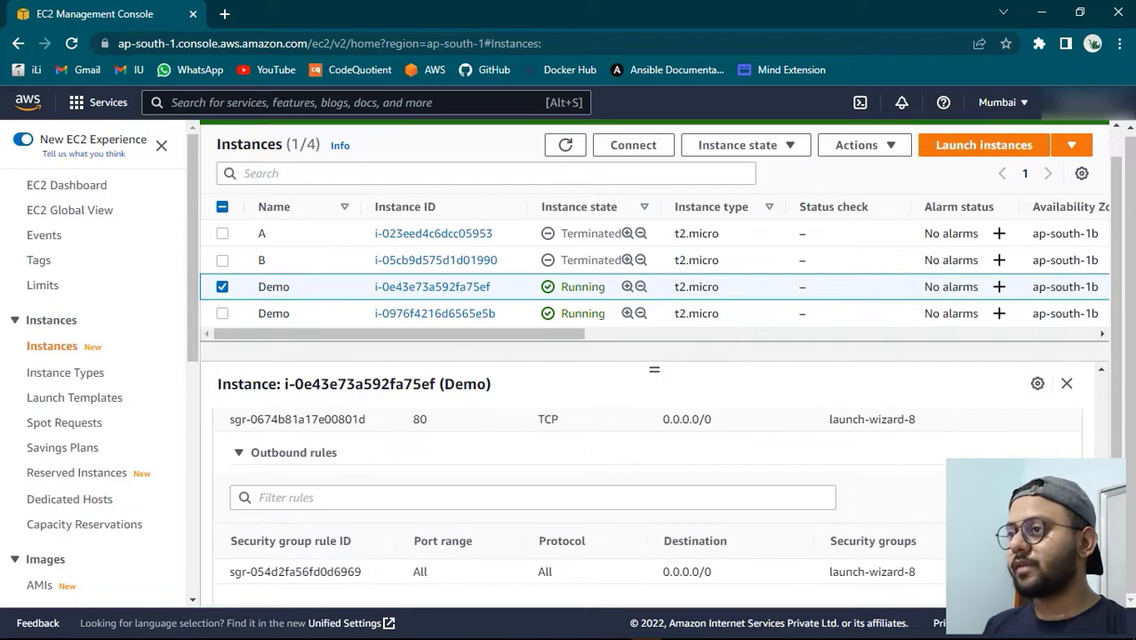
pyautogui.scroll(3, 411, 394)
# Review the networking details of the selected Demo instance
pyautogui.click(416, 427)
pyautogui.scroll(-3, 647, 517)
pyautogui.scroll(3, 647, 518)
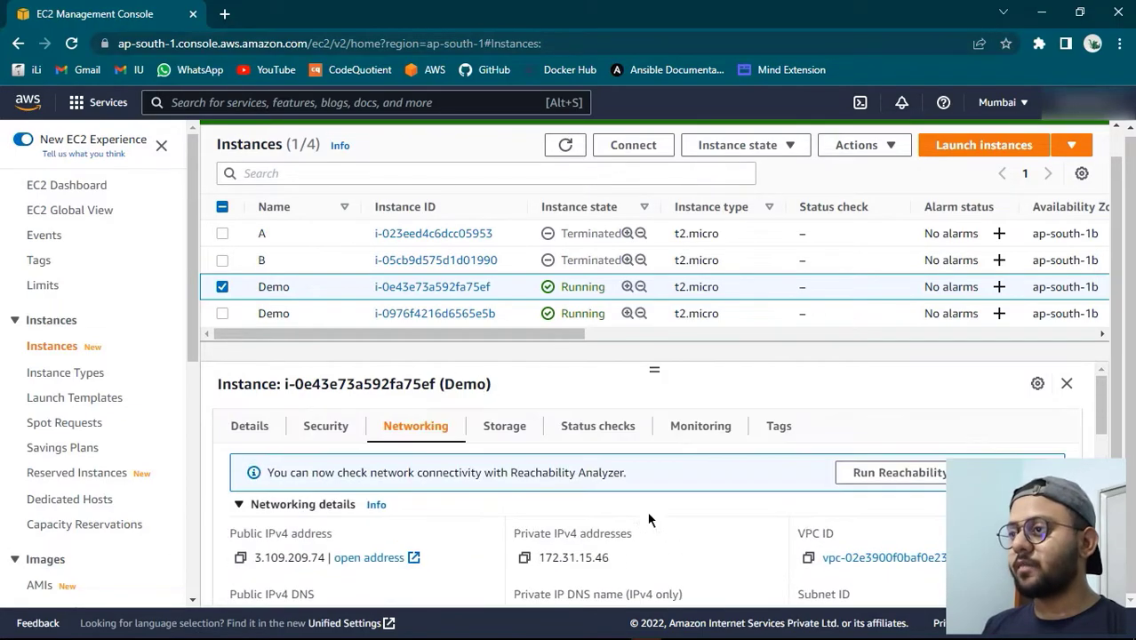
# Check the Demo instance's root device type and storage details, view its status checks, and close the instance details
pyautogui.click(513, 428)
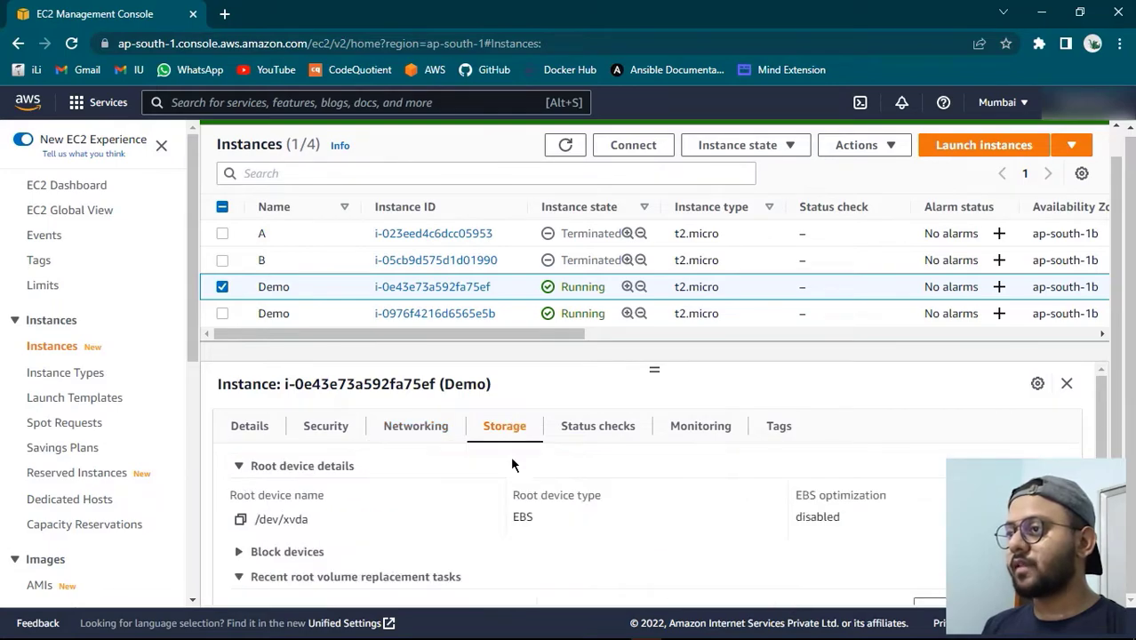
pyautogui.moveTo(536, 517); pyautogui.dragTo(499, 511)
pyautogui.click(550, 518)
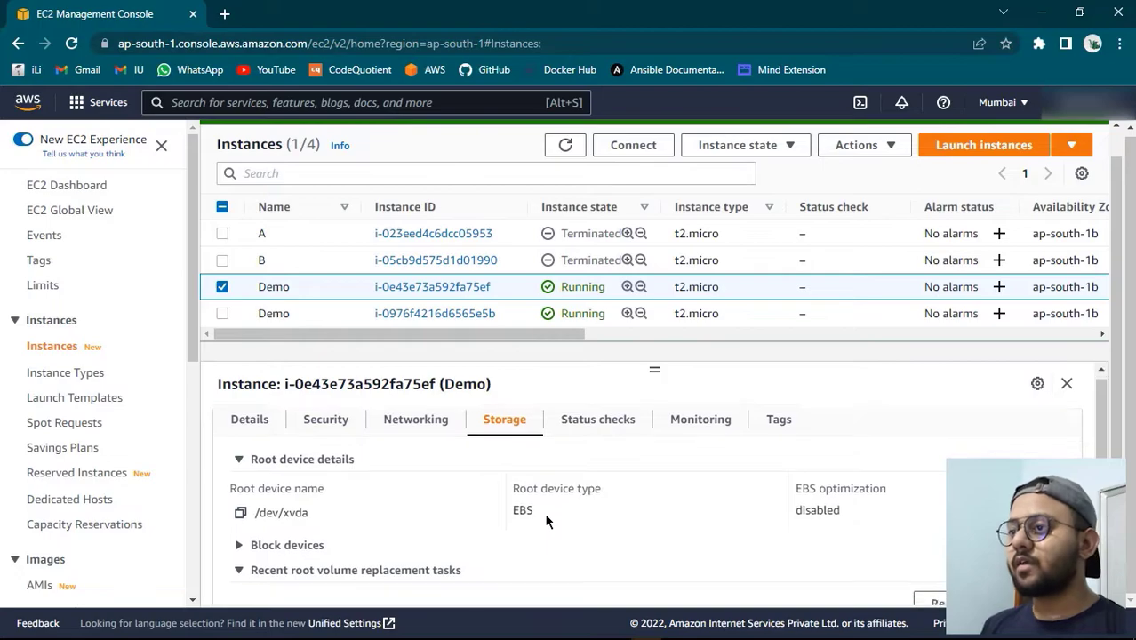
pyautogui.scroll(-4, 364, 535)
pyautogui.scroll(4, 393, 552)
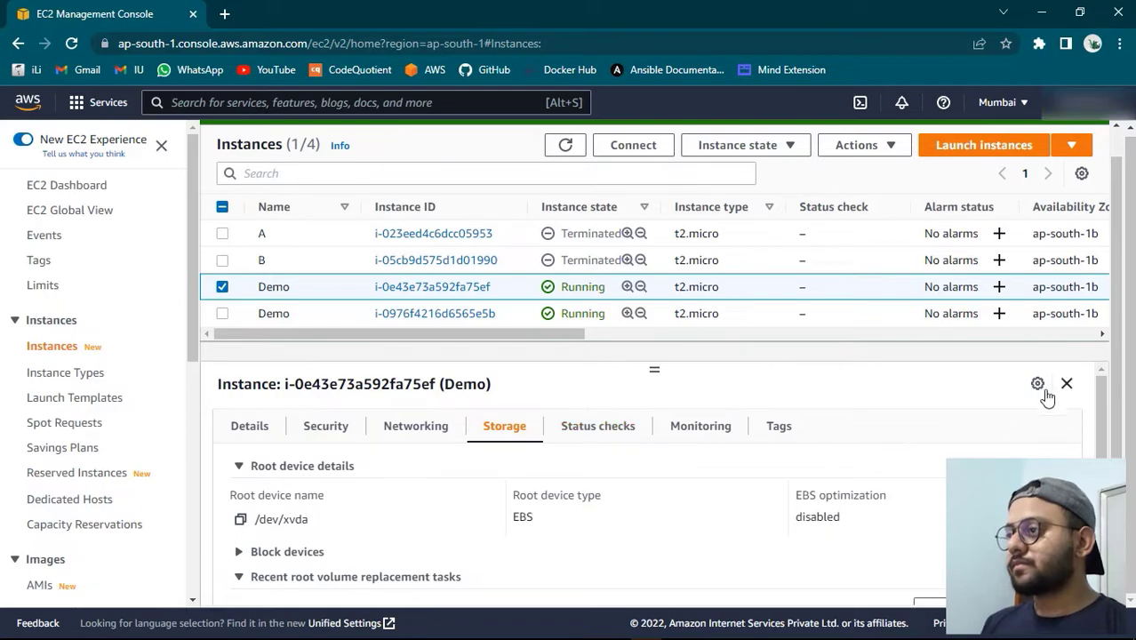
pyautogui.click(598, 435)
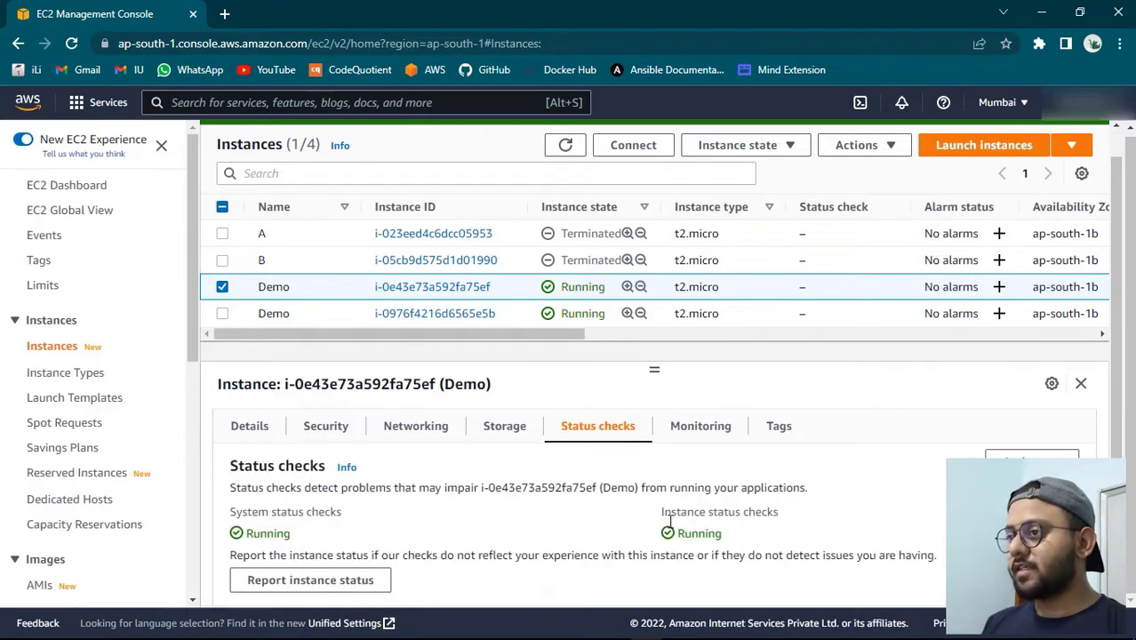
pyautogui.click(1082, 384)
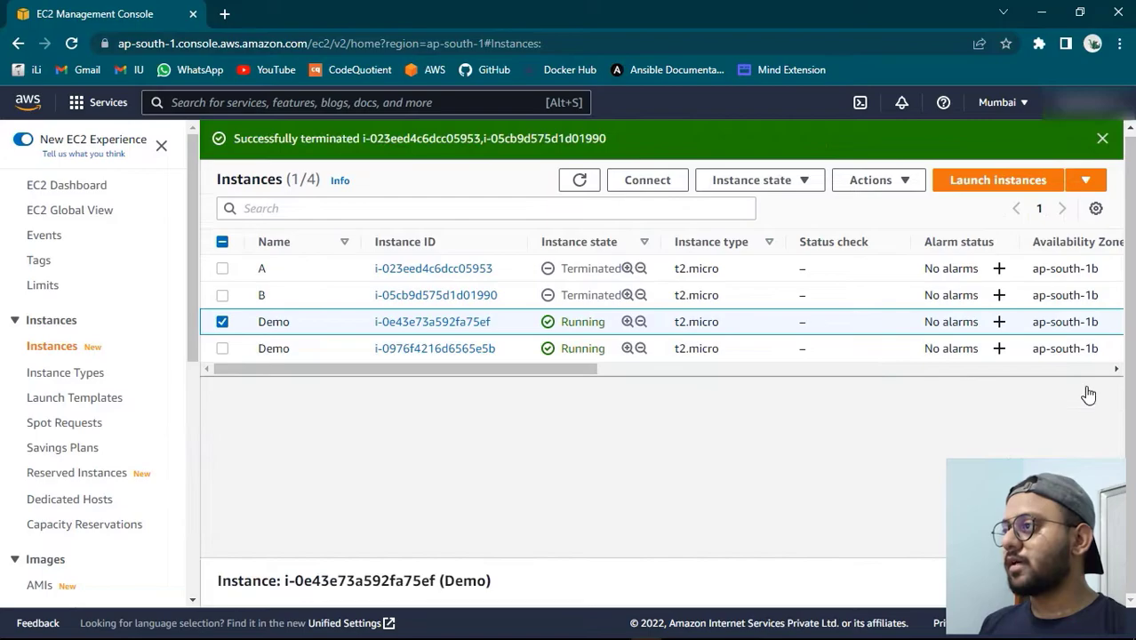
# Refresh the instances list and connect to the first Demo instance through EC2 Instance Connect as ec2-user
pyautogui.click(580, 187)
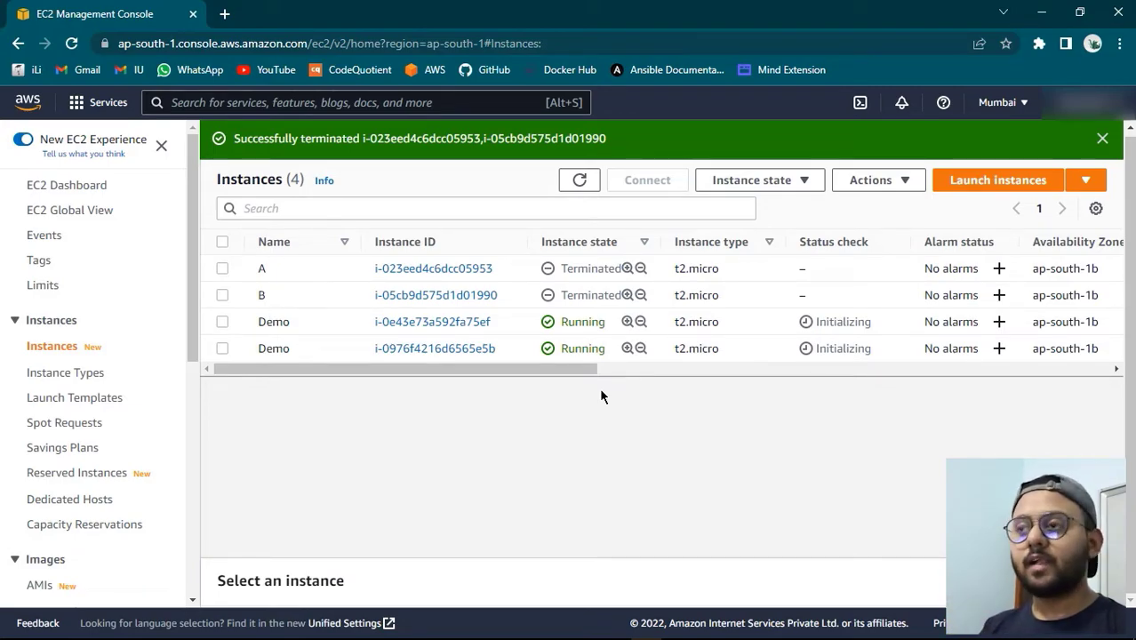
pyautogui.click(223, 322)
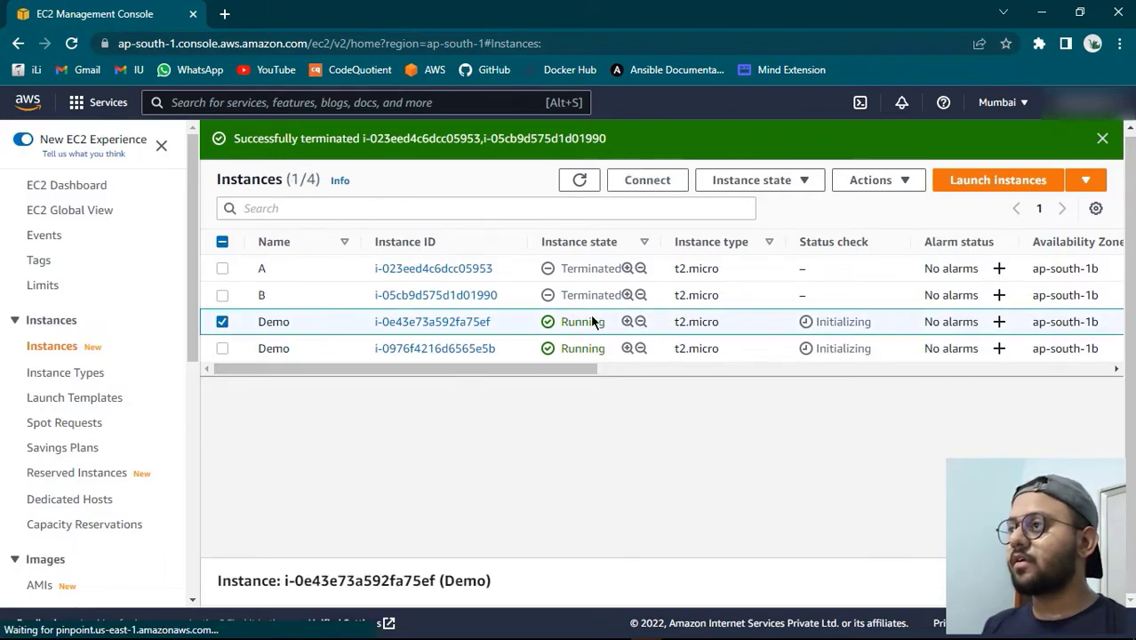
pyautogui.click(648, 182)
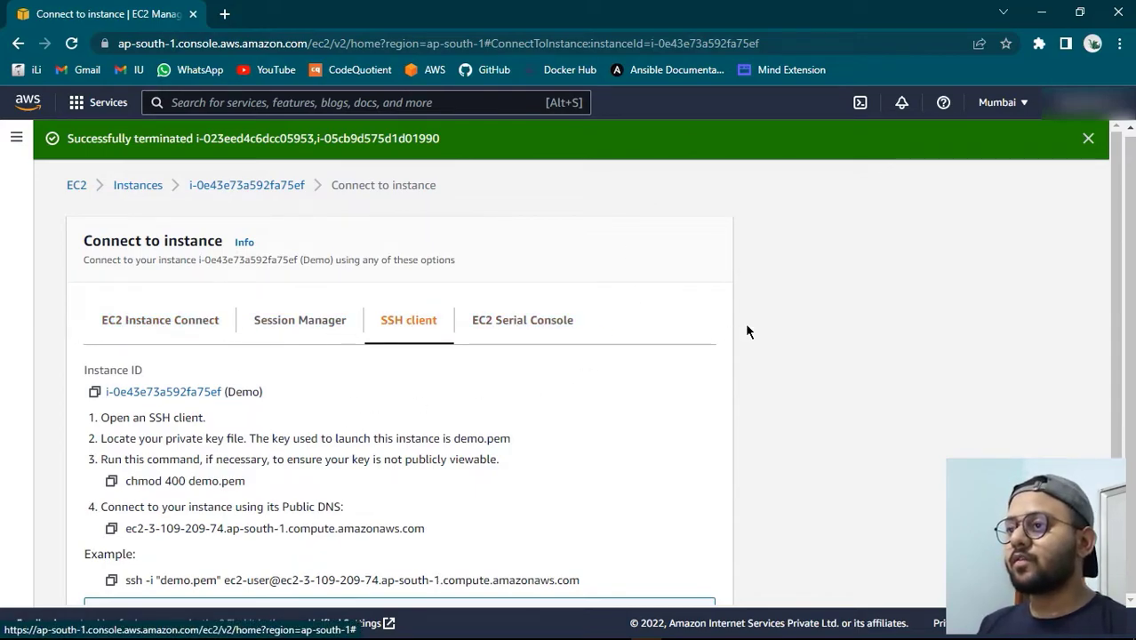
pyautogui.click(182, 320)
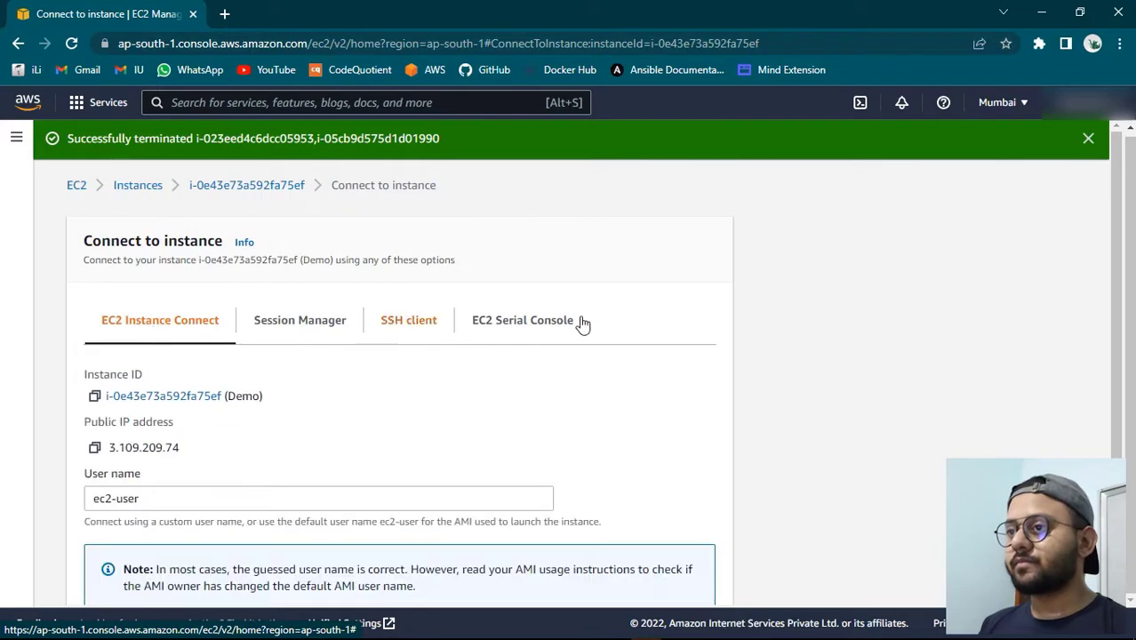
pyautogui.scroll(-1, 723, 350)
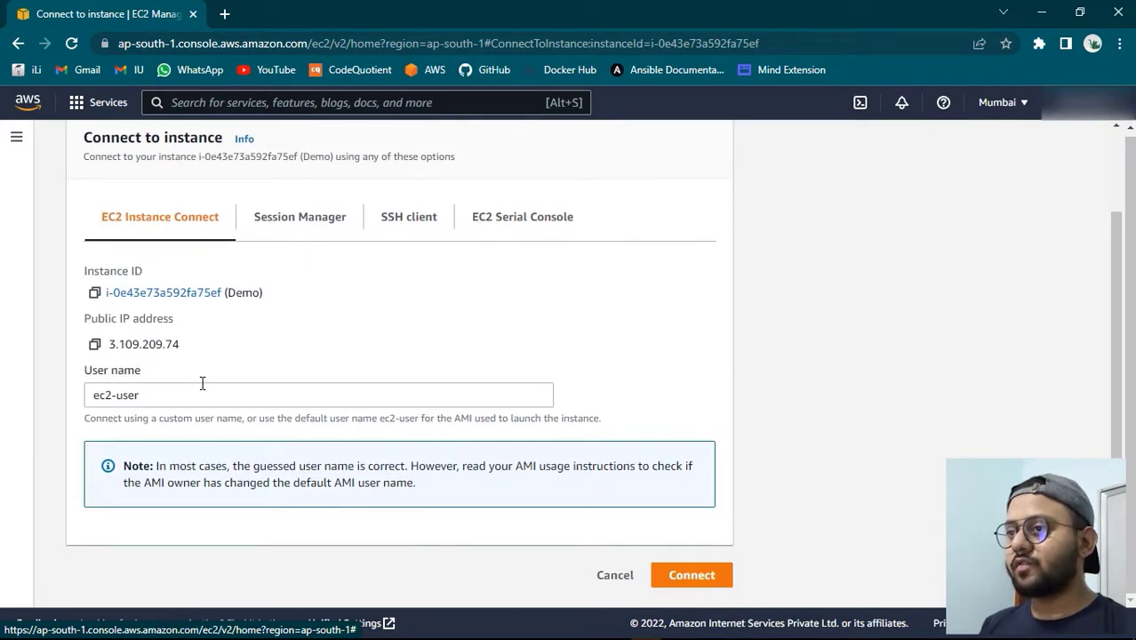
pyautogui.click(693, 579)
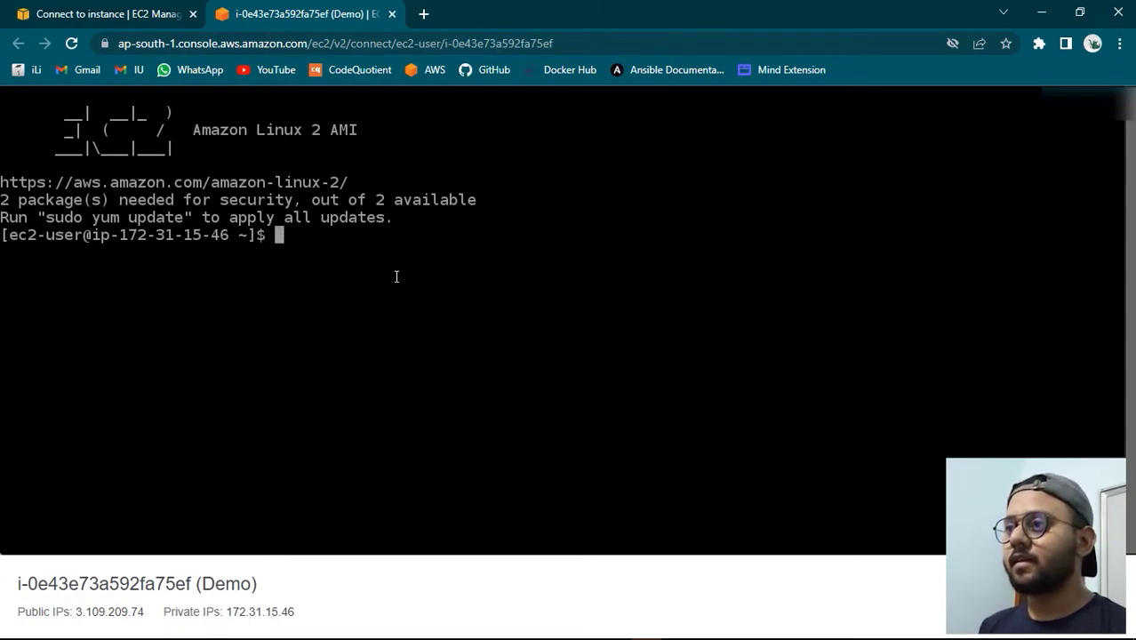
# Clear the instance's terminal and display the operating system details with cat /etc/os-release
pyautogui.hotkey('ctrl', 'l')
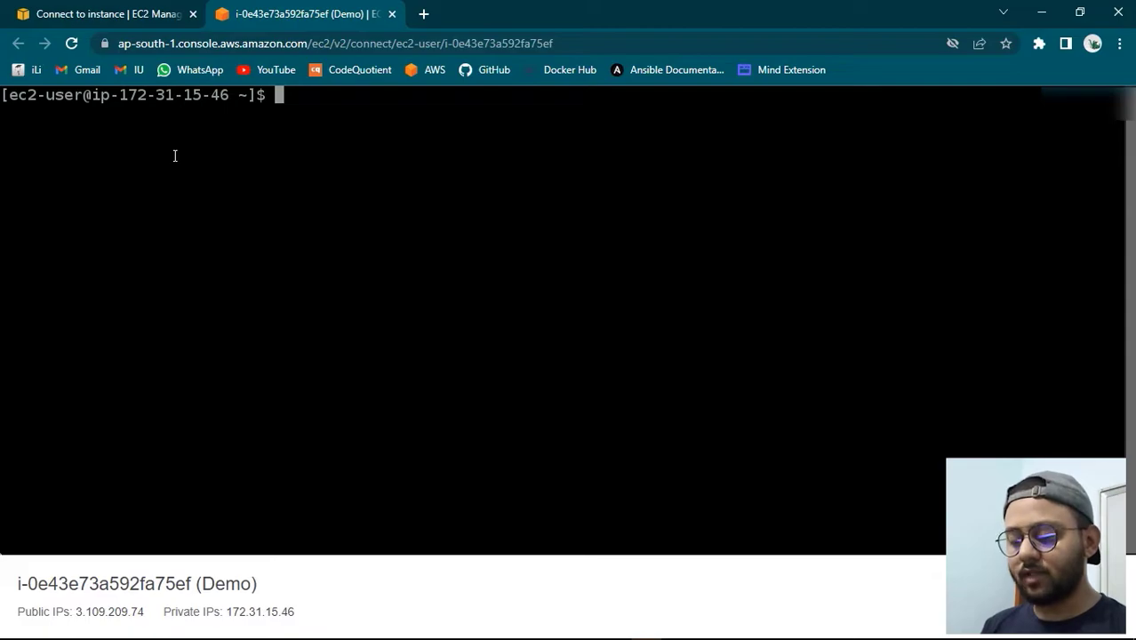
pyautogui.write('cat ')
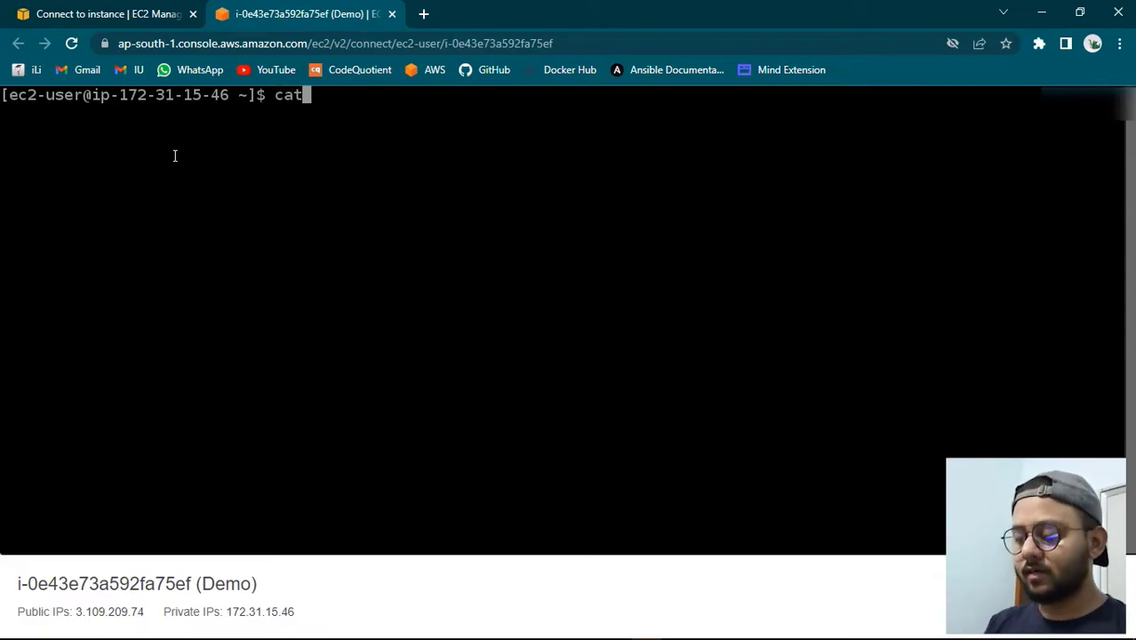
pyautogui.write('etc/os-relae')
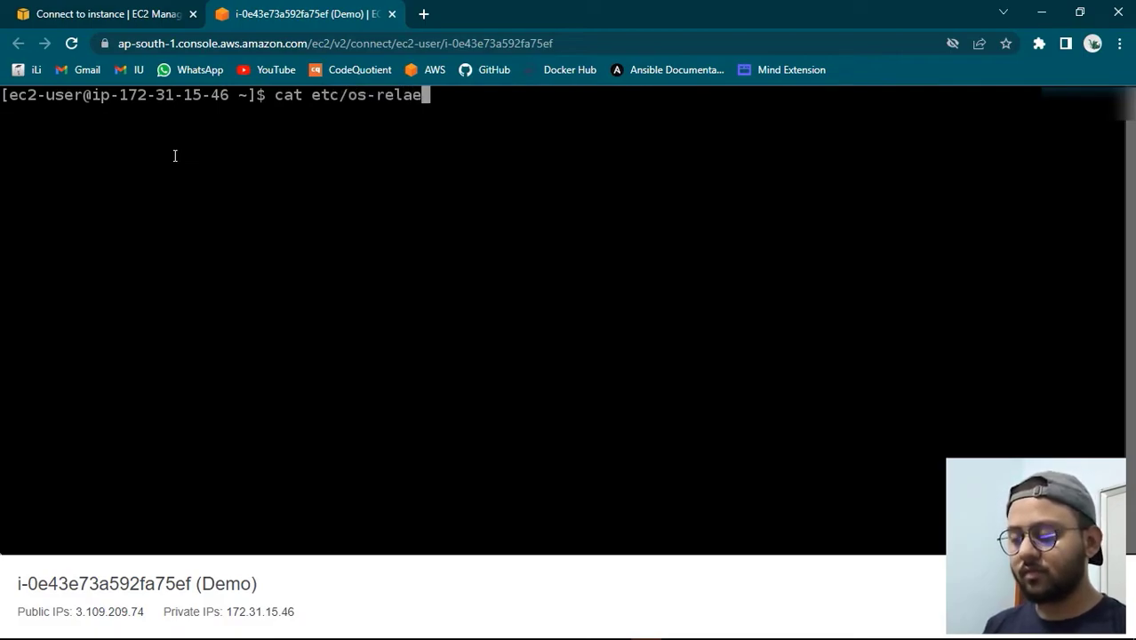
pyautogui.write('se')
pyautogui.press('Return')
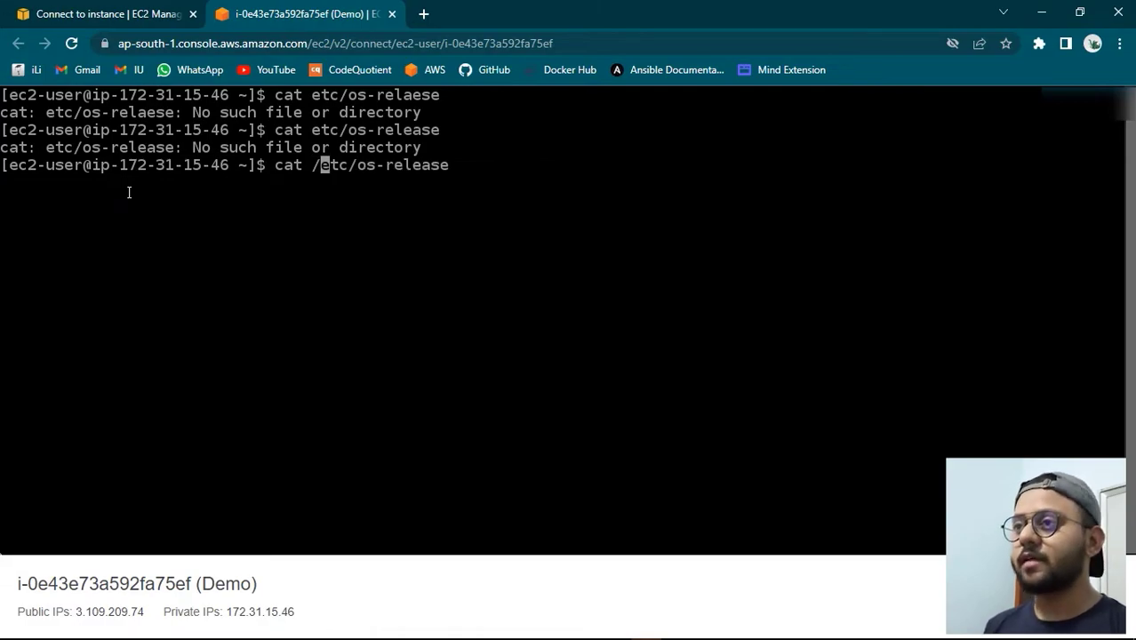
pyautogui.press('Return')
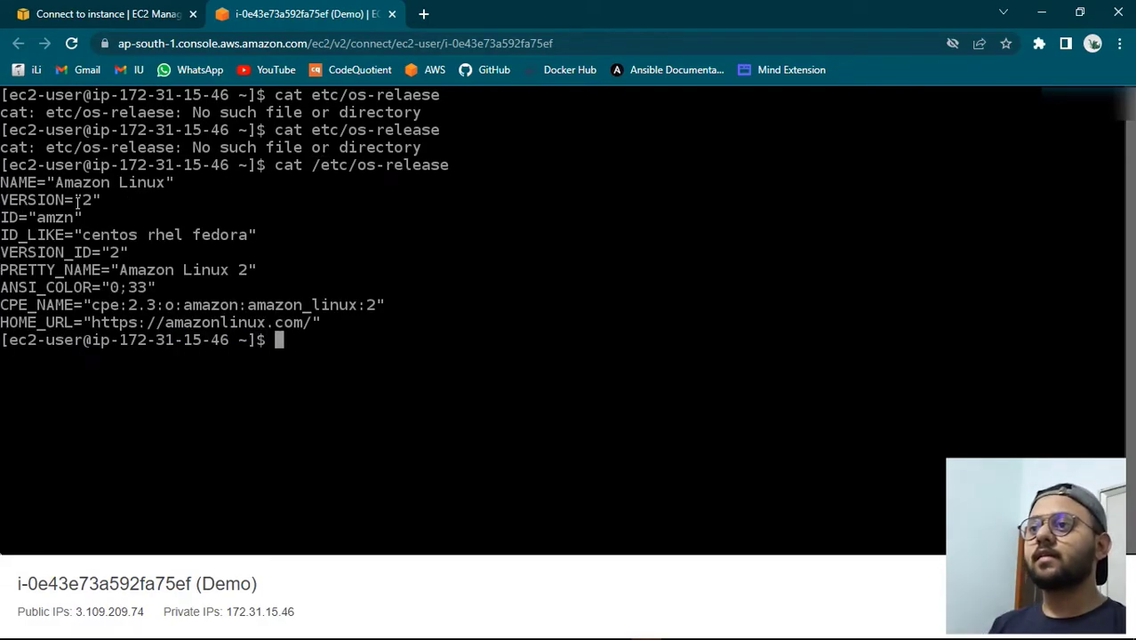
pyautogui.moveTo(56, 183); pyautogui.dragTo(169, 184)
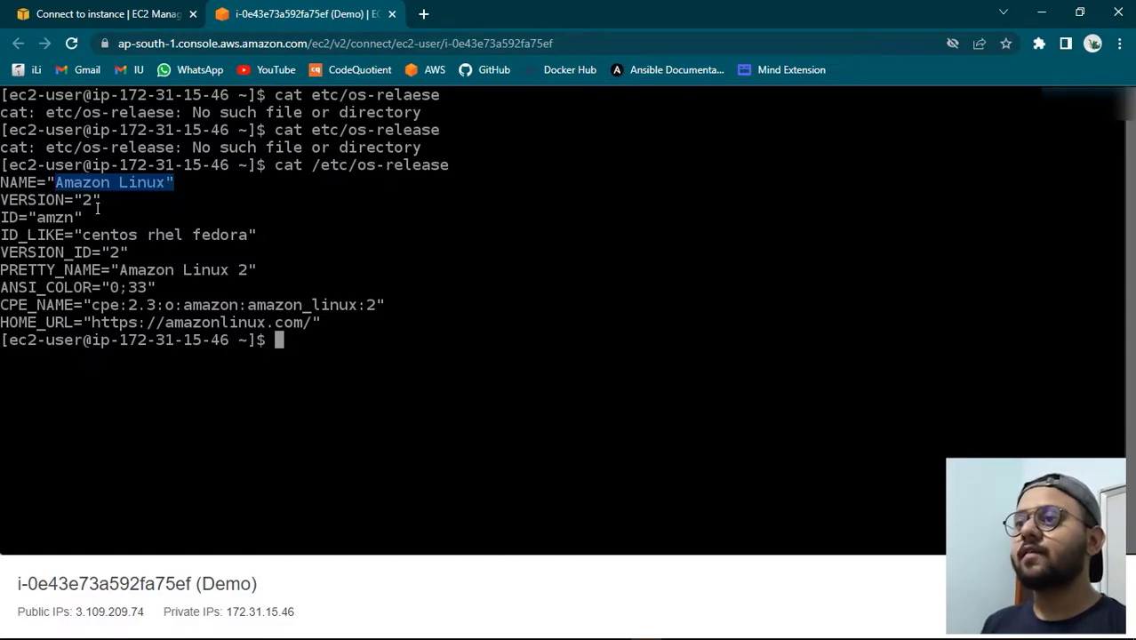
pyautogui.moveTo(99, 211); pyautogui.dragTo(60, 210)
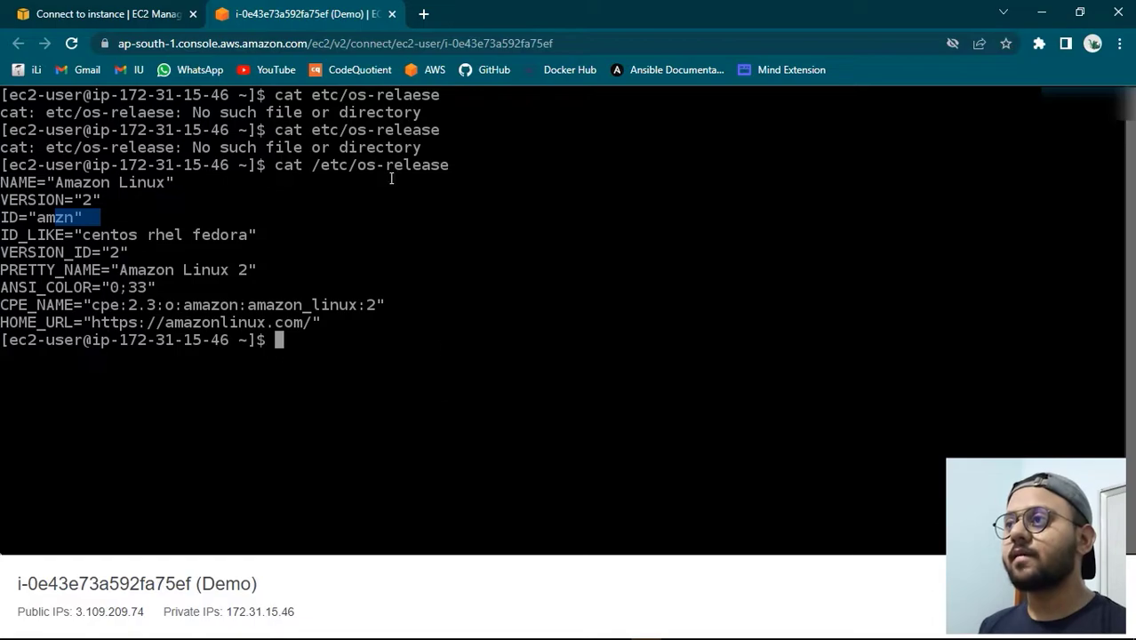
# Close the Instance Connect terminal and show the SSH client connection instructions for the Demo instance
pyautogui.click(392, 14)
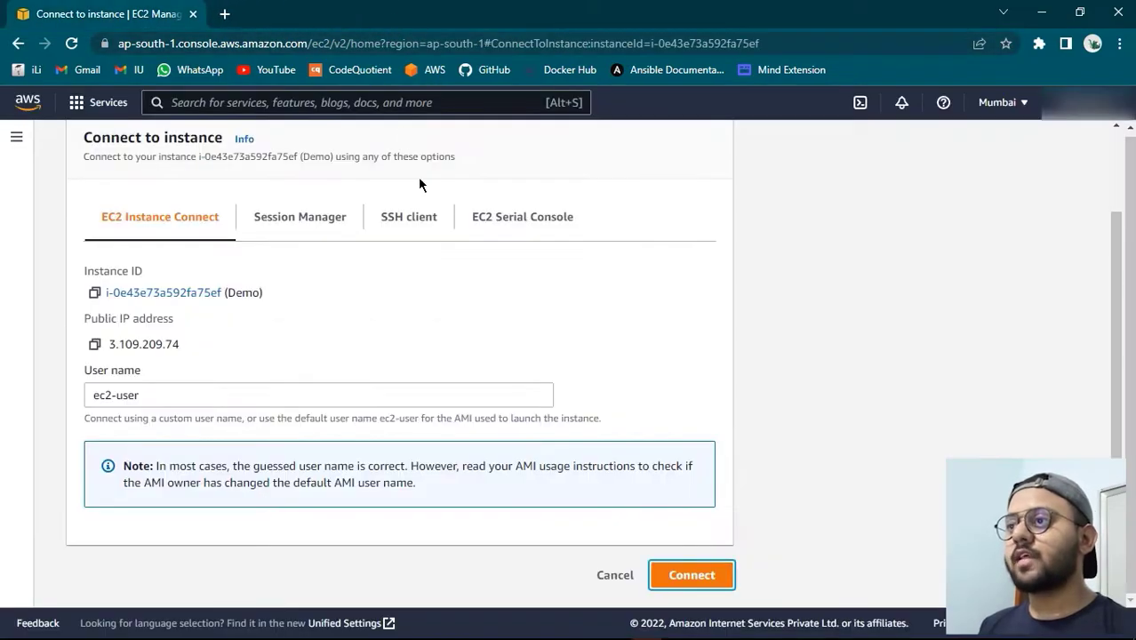
pyautogui.click(422, 226)
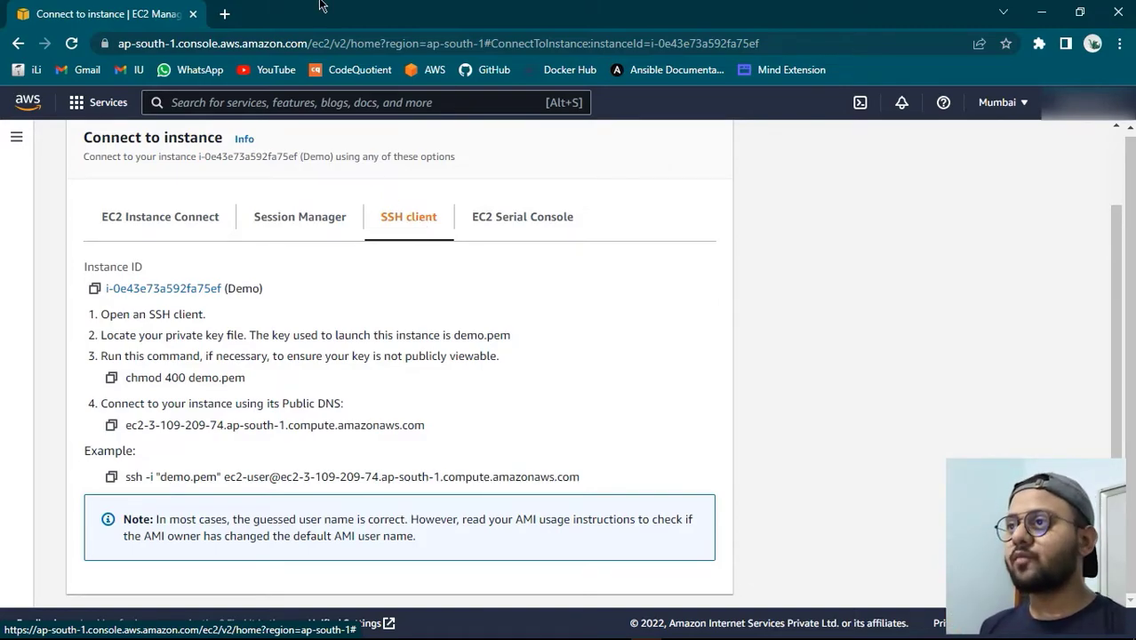
# Search the web for git bash, review the Git for Windows download options on git-scm.com, and close the page
pyautogui.click(224, 13)
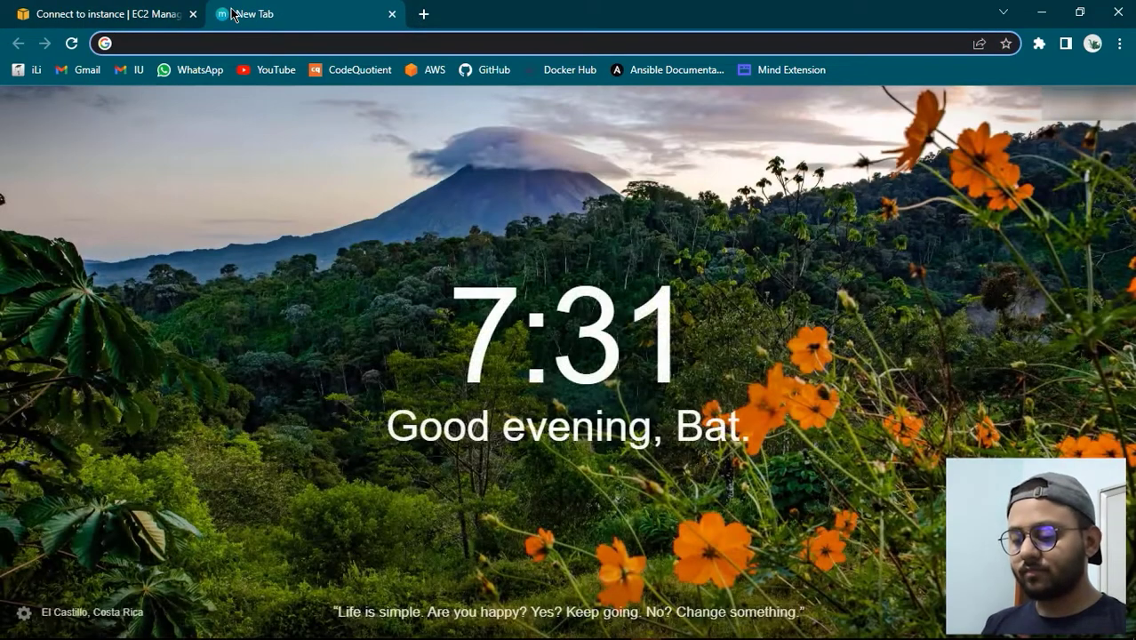
pyautogui.write('git')
pyautogui.press('Return')
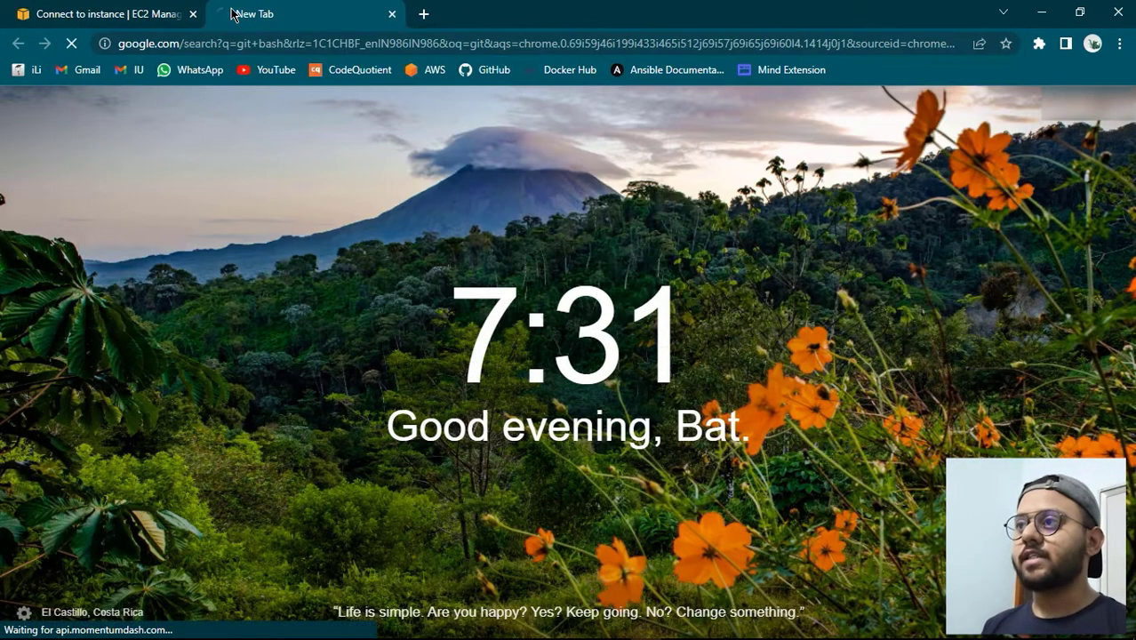
pyautogui.scroll(-5, 18, 393)
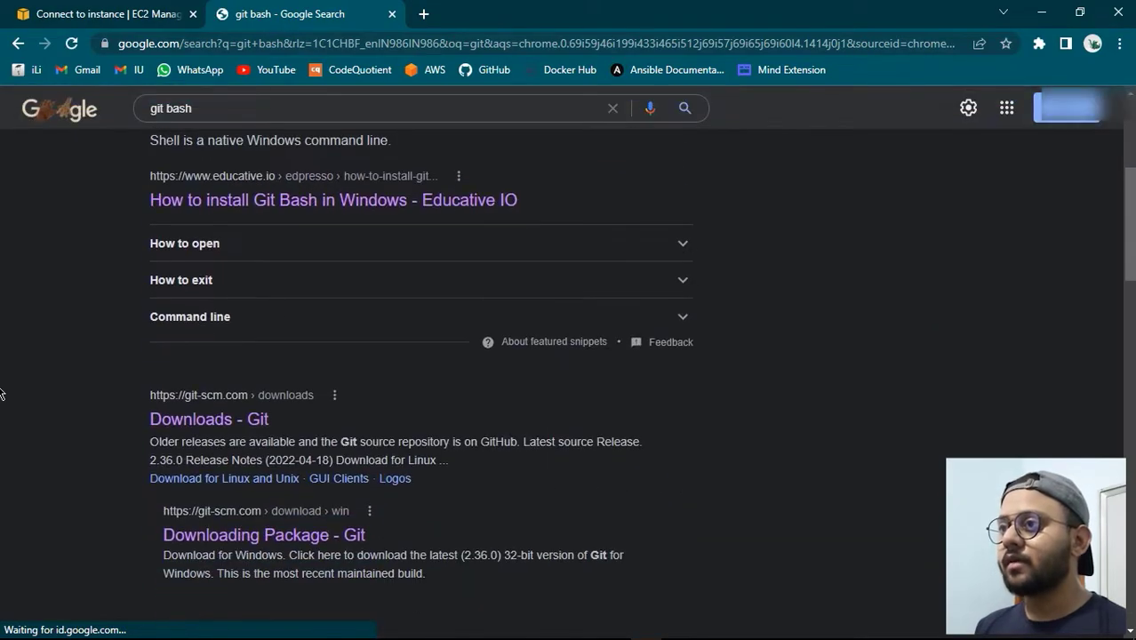
pyautogui.click(213, 253)
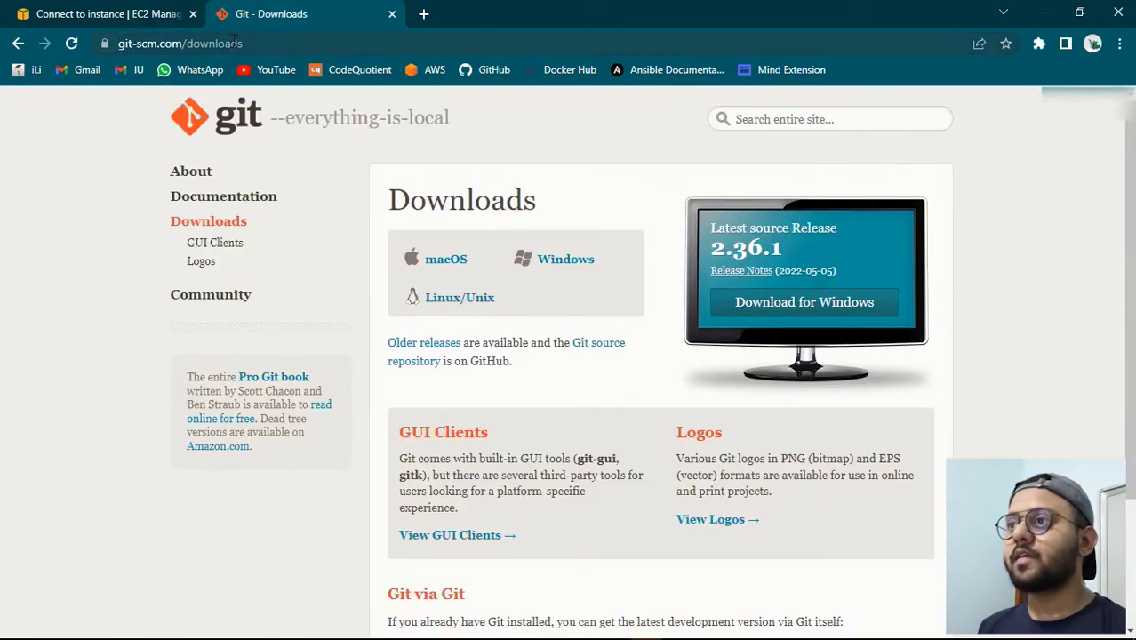
pyautogui.click(825, 309)
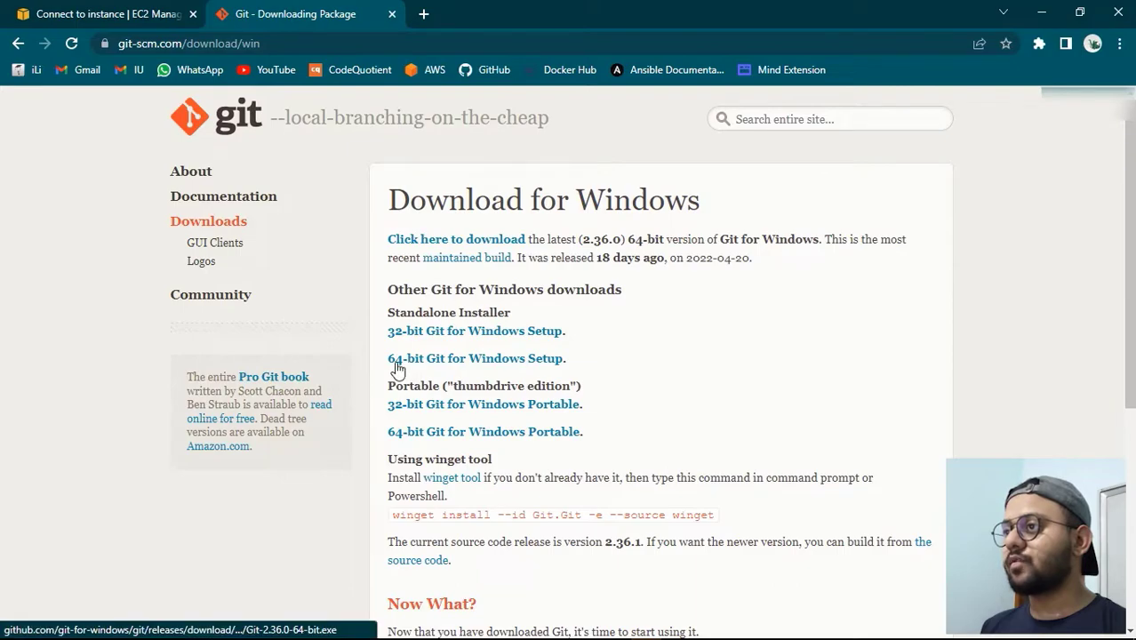
pyautogui.scroll(-2, 585, 369)
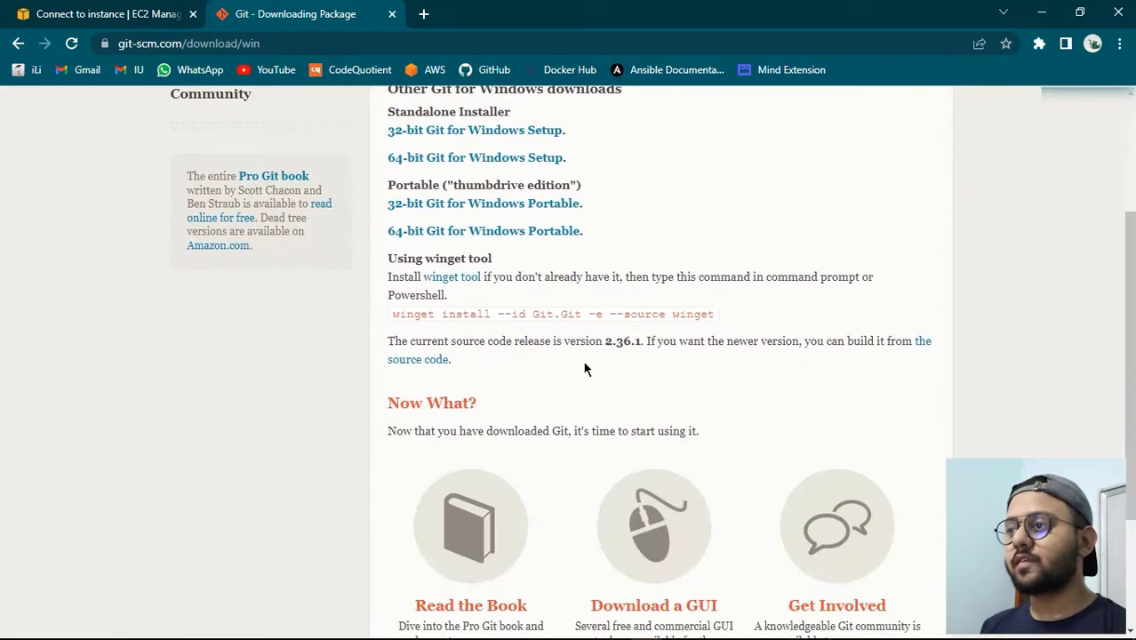
pyautogui.scroll(-2, 585, 369)
pyautogui.scroll(5, 584, 368)
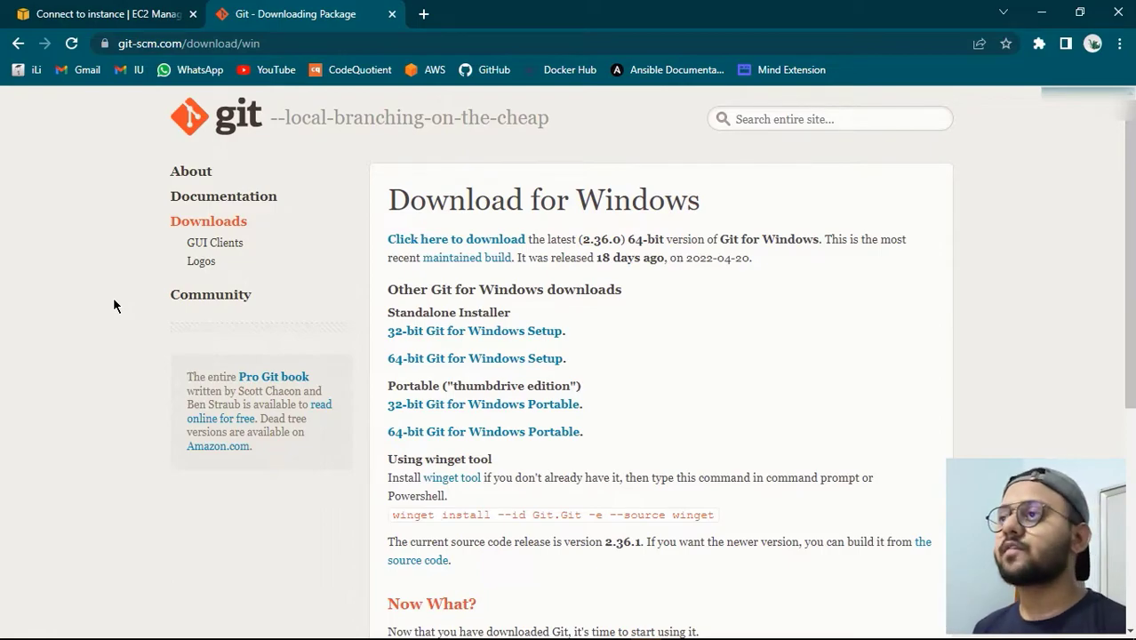
pyautogui.click(391, 14)
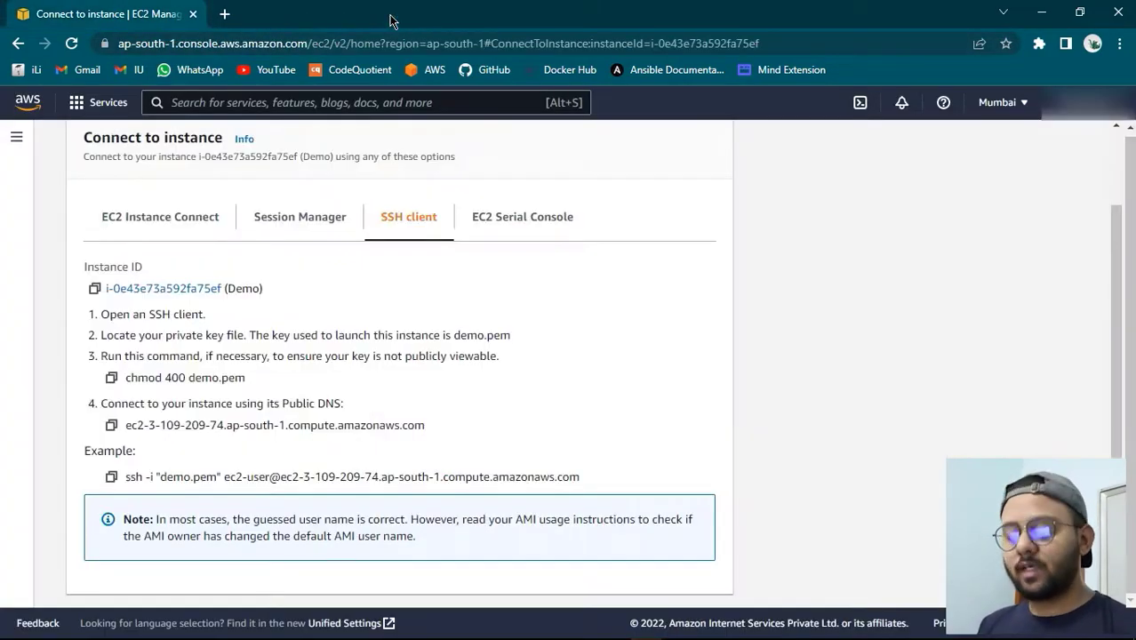
# Launch Git Bash on the local computer and place its window over the connection instructions
pyautogui.press('super')
pyautogui.write('git')
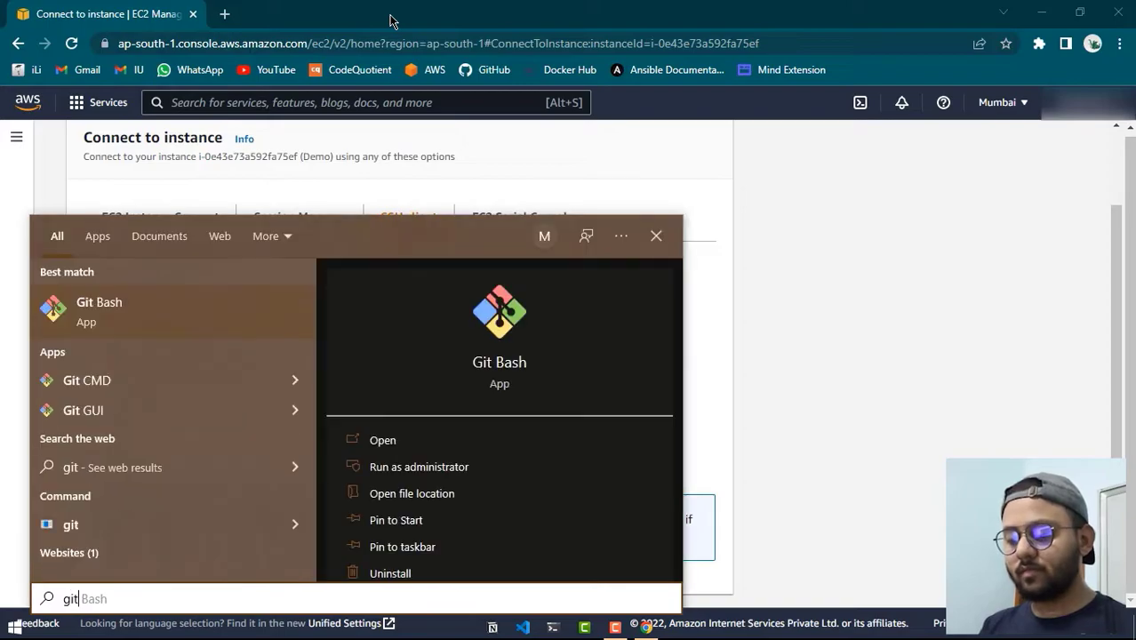
pyautogui.write('bash')
pyautogui.press('Return')
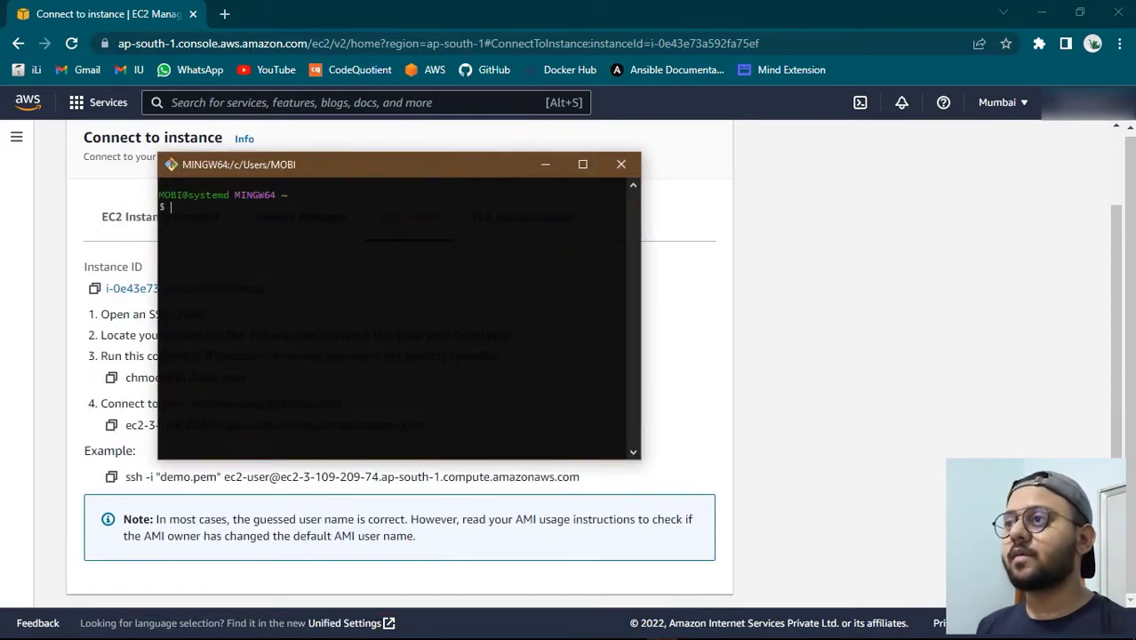
pyautogui.moveTo(352, 165); pyautogui.dragTo(346, 166)
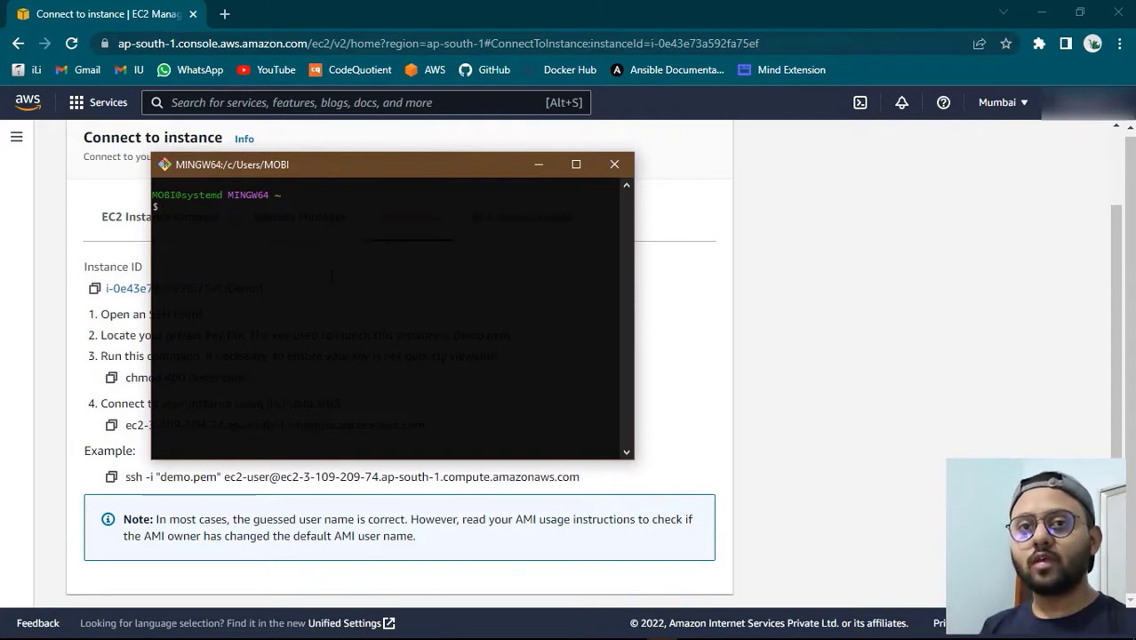
# Change the Git Bash working directory to Downloads
pyautogui.write('cd do')
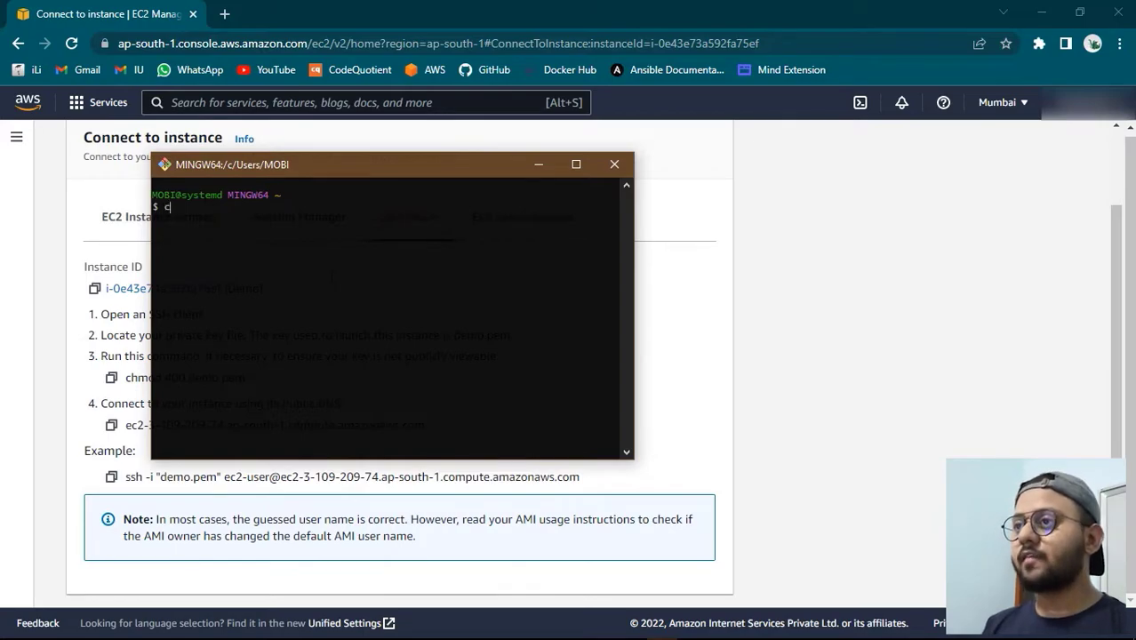
pyautogui.write('wn')
pyautogui.press('Tab')
pyautogui.press('Return')
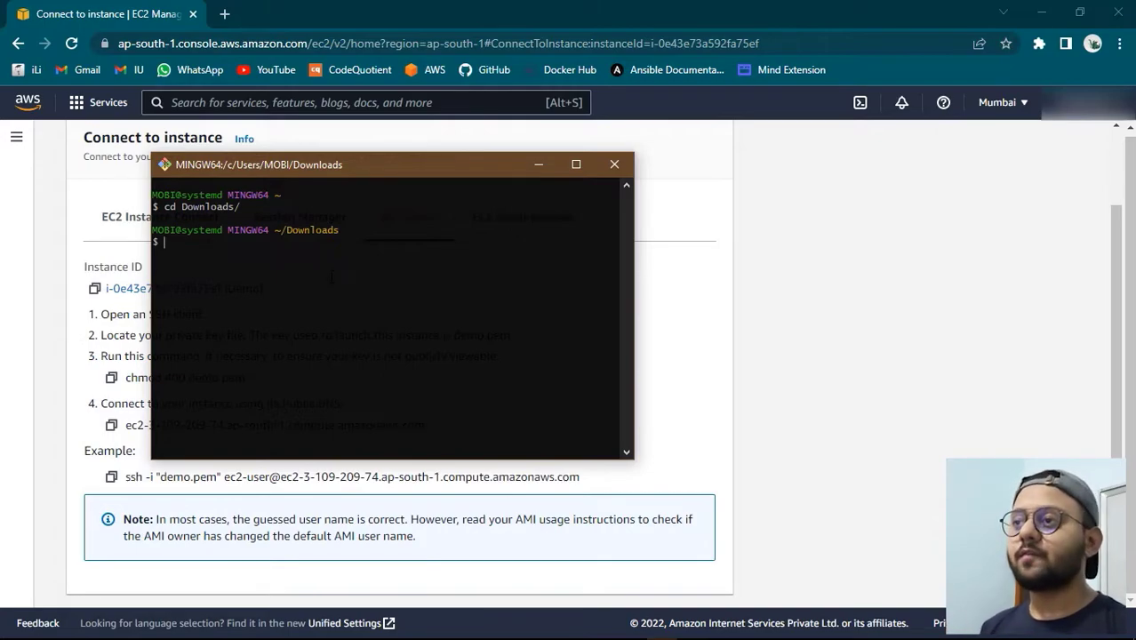
# Copy the chmod 400 demo.pem command from the SSH instructions and run it in Git Bash
pyautogui.click(49, 361)
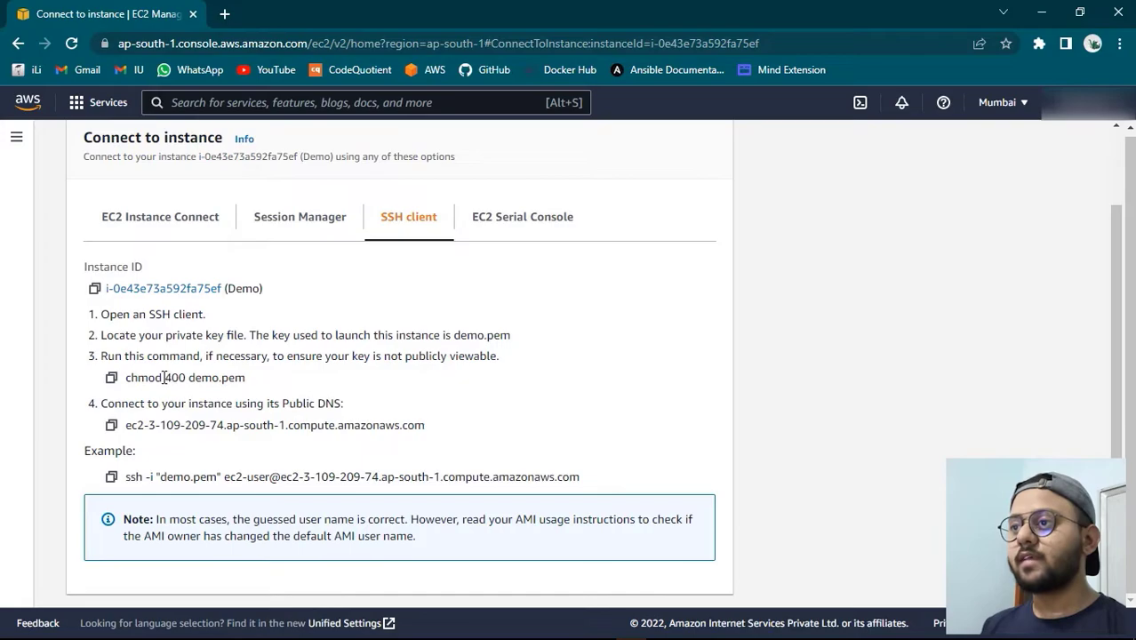
pyautogui.moveTo(138, 377); pyautogui.dragTo(263, 380)
pyautogui.click(233, 379)
pyautogui.click(209, 379)
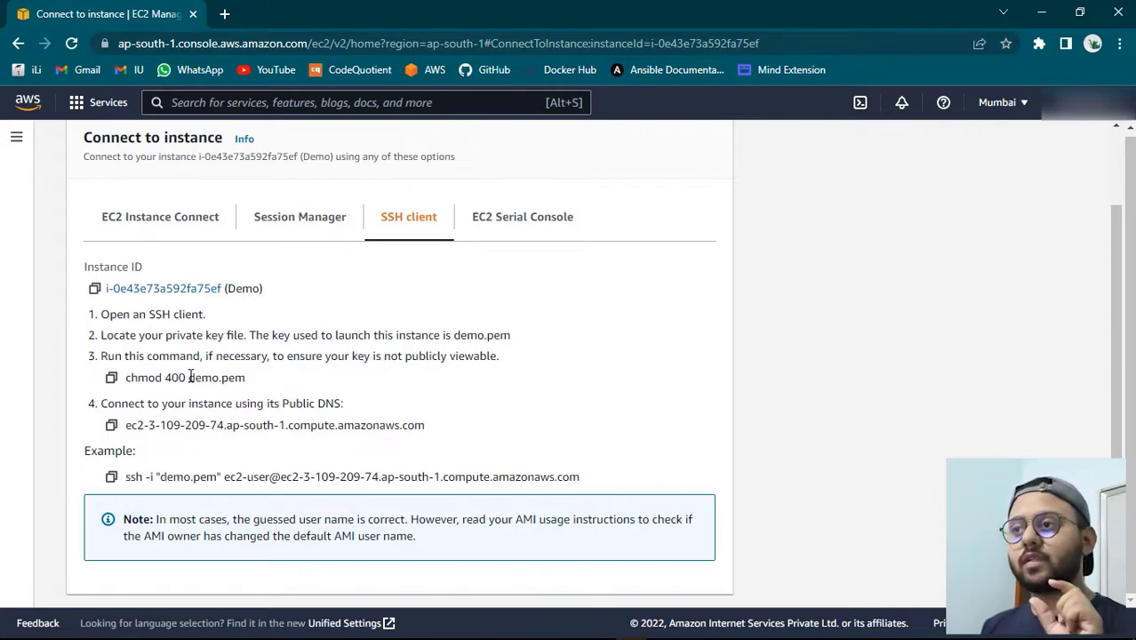
pyautogui.moveTo(191, 377); pyautogui.dragTo(247, 381)
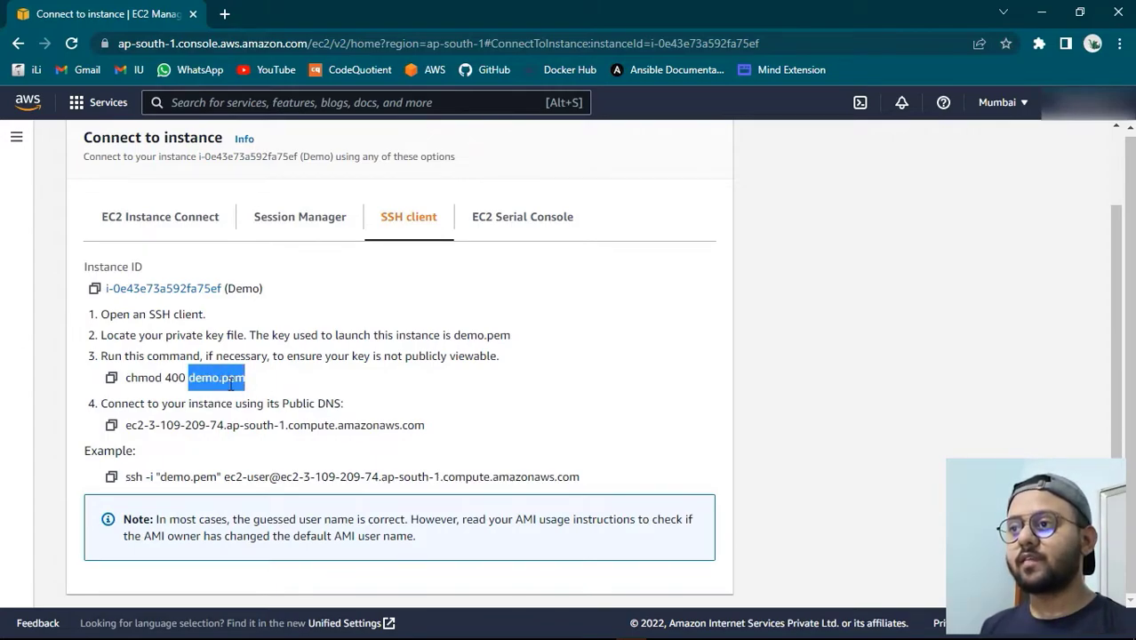
pyautogui.click(231, 380)
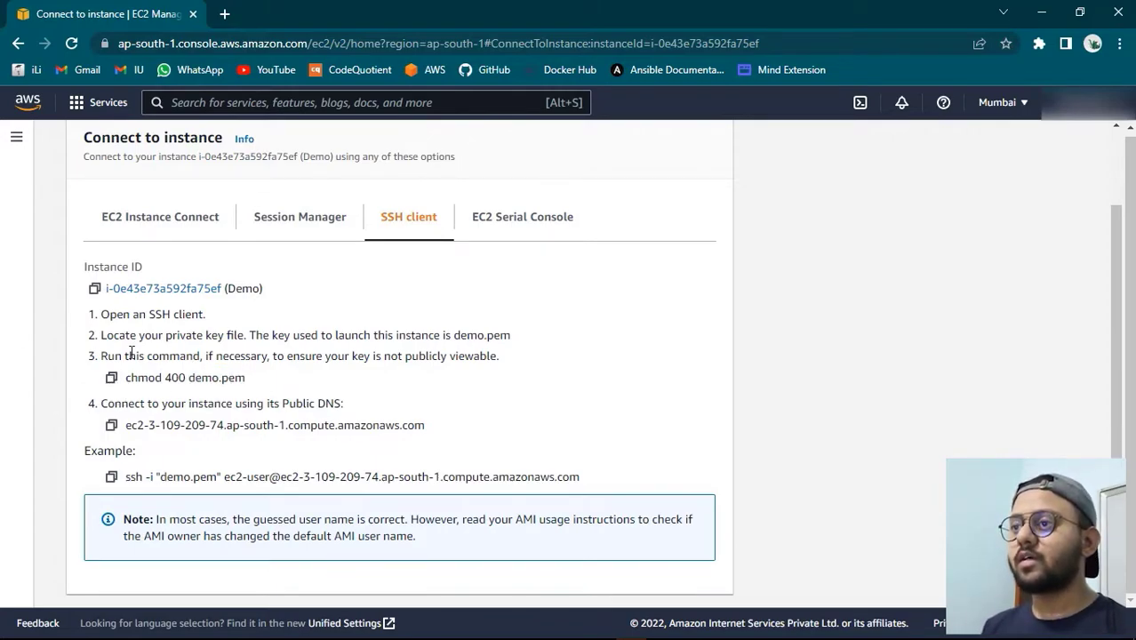
pyautogui.click(112, 378)
pyautogui.hotkey('alt', 'Tab')
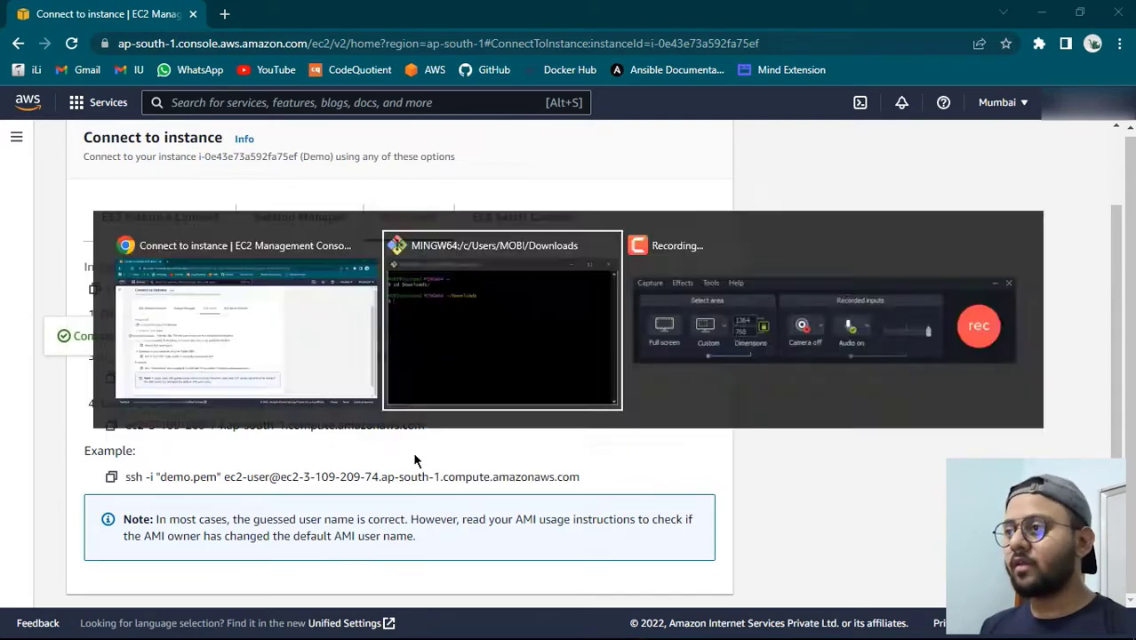
pyautogui.rightClick(359, 329)
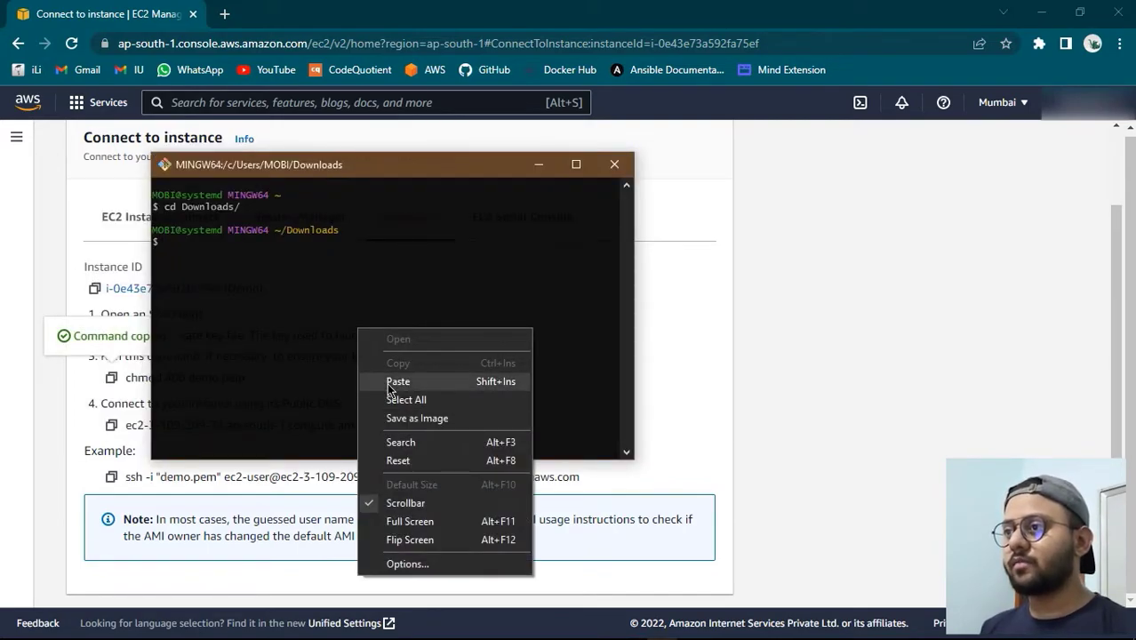
pyautogui.click(388, 380)
pyautogui.press('Return')
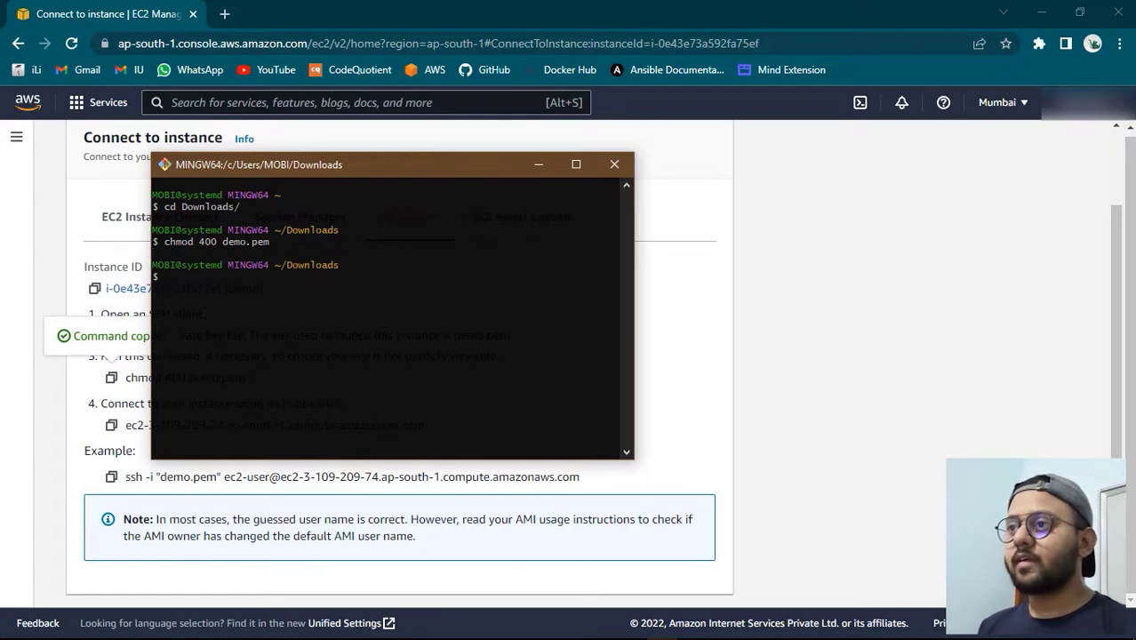
# Copy the example ssh -i "demo.pem" command for ec2-user from the SSH instructions, run it in Git Bash, and widen the window slightly
pyautogui.hotkey('alt', 'Tab')
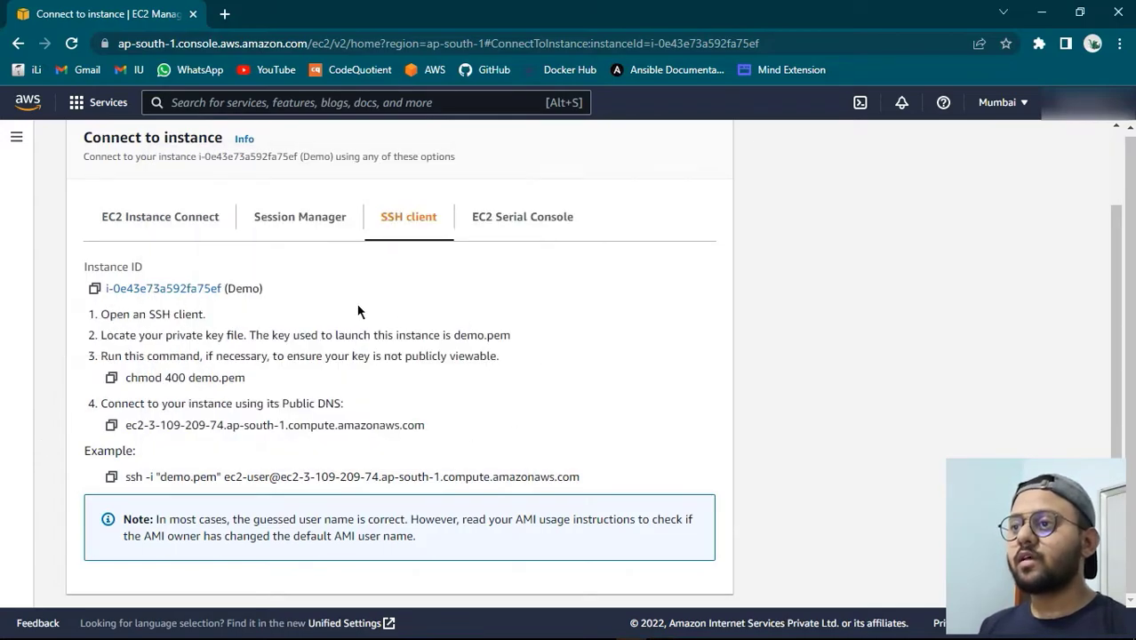
pyautogui.scroll(-1, 357, 310)
pyautogui.tripleClick(102, 401)
pyautogui.click(92, 436)
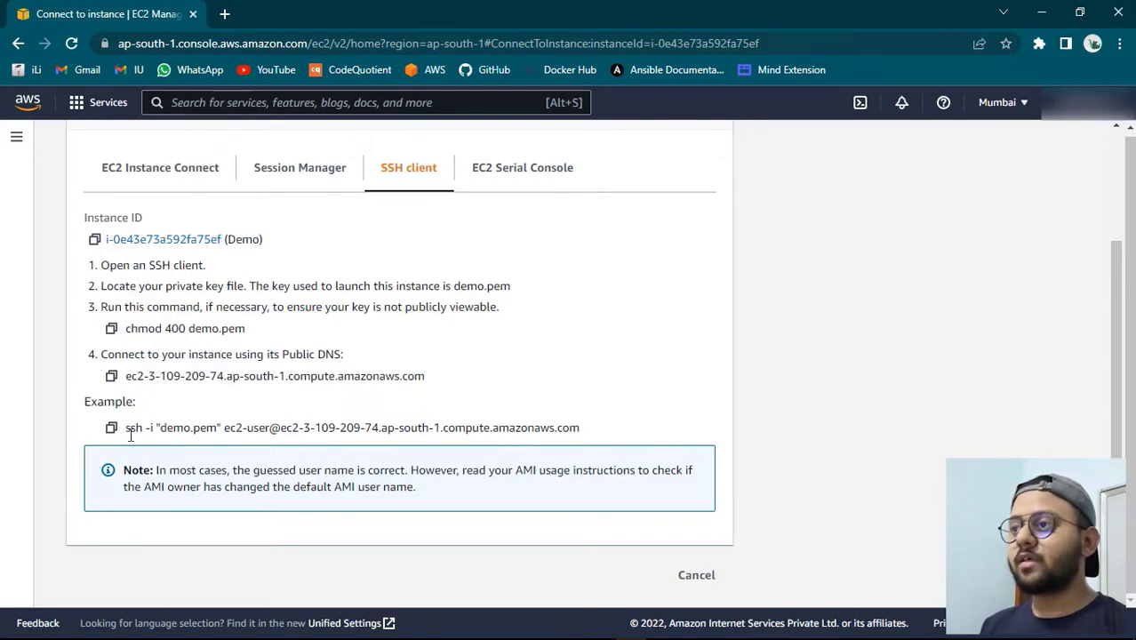
pyautogui.click(111, 430)
pyautogui.moveTo(160, 428); pyautogui.dragTo(219, 430)
pyautogui.click(225, 403)
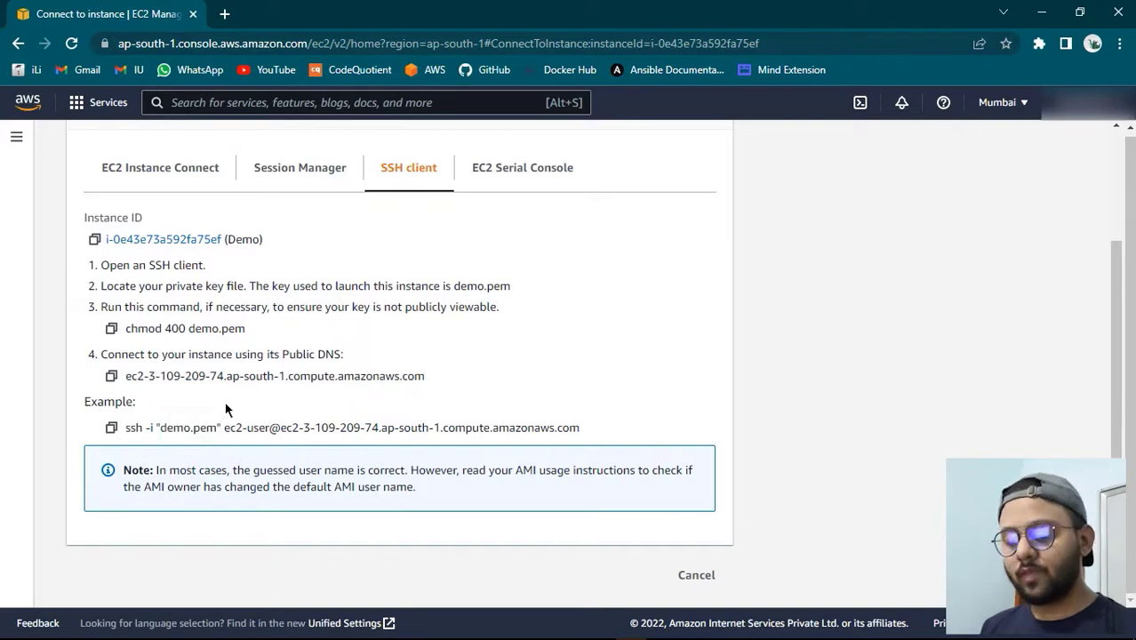
pyautogui.hotkey('alt', 'Tab')
pyautogui.rightClick(271, 321)
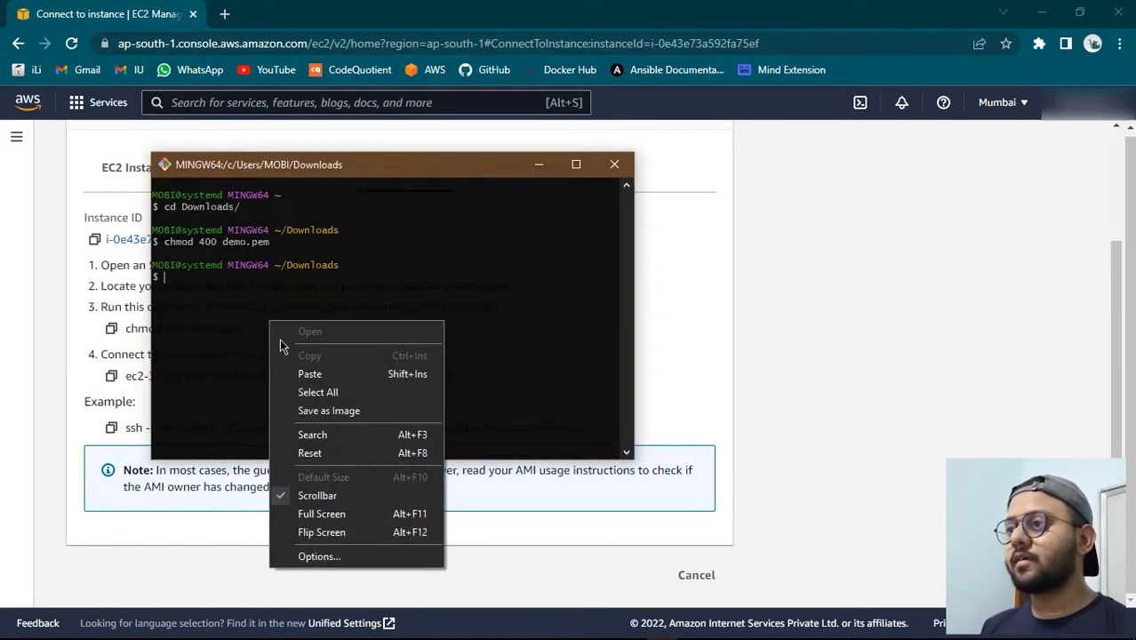
pyautogui.click(296, 374)
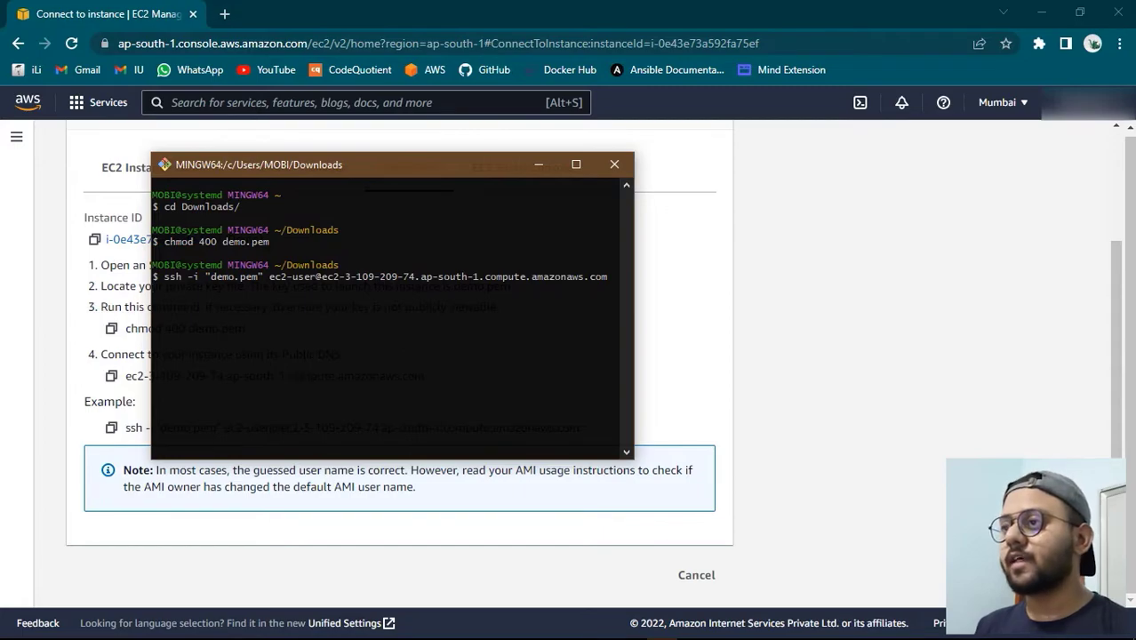
pyautogui.moveTo(634, 457); pyautogui.dragTo(639, 480)
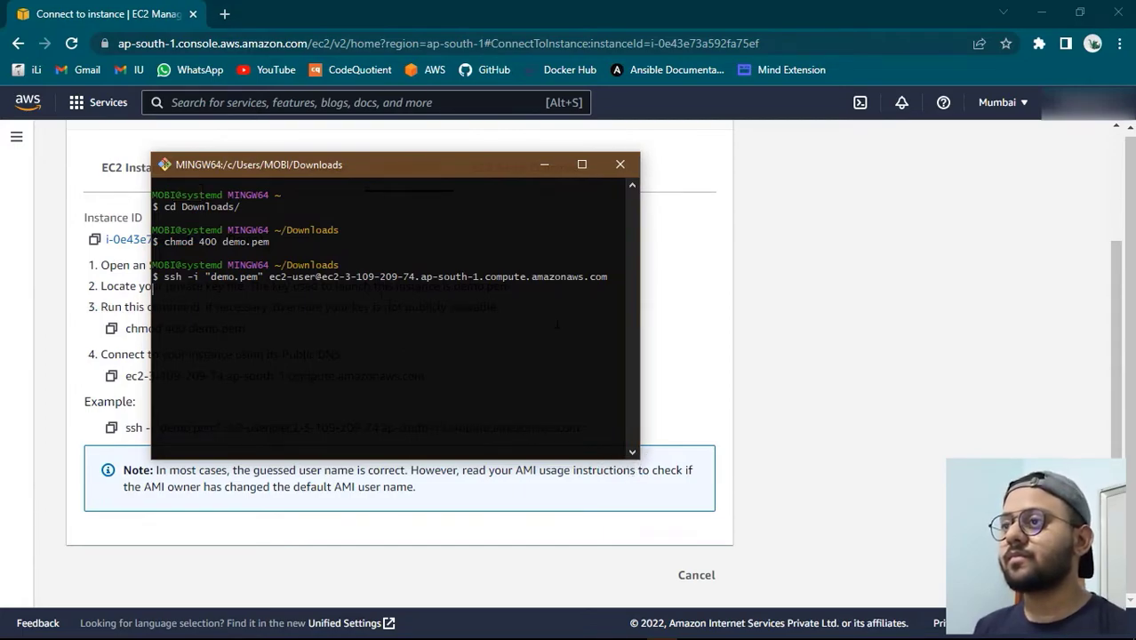
# Continue the SSH connection to the instance by answering yes to the host authenticity question
pyautogui.press('Return')
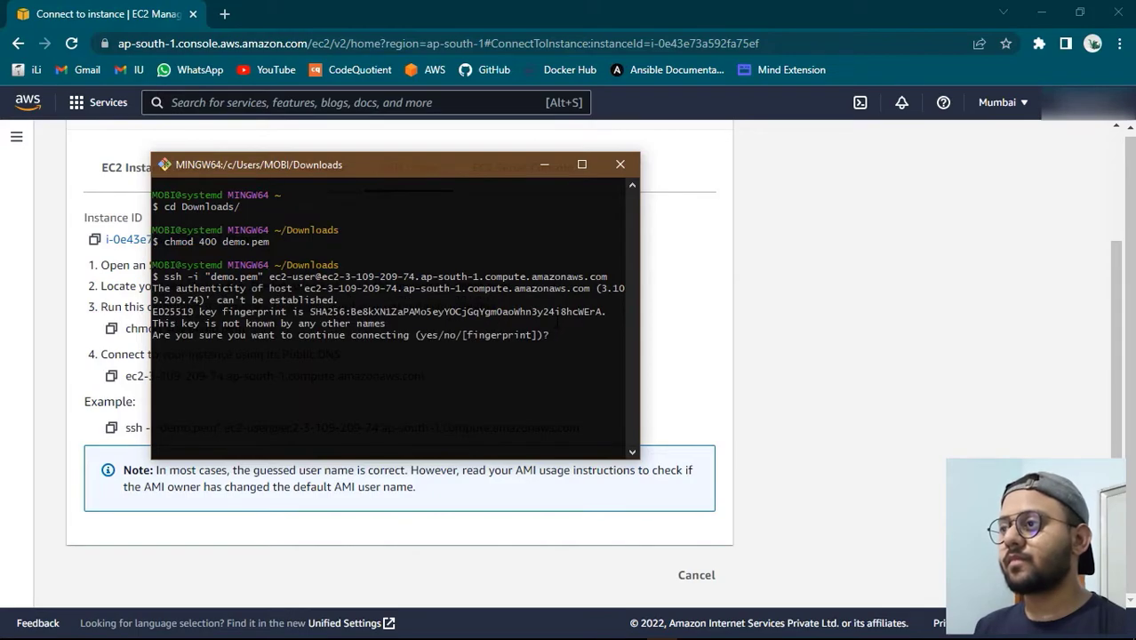
pyautogui.write('yes')
pyautogui.press('Return')
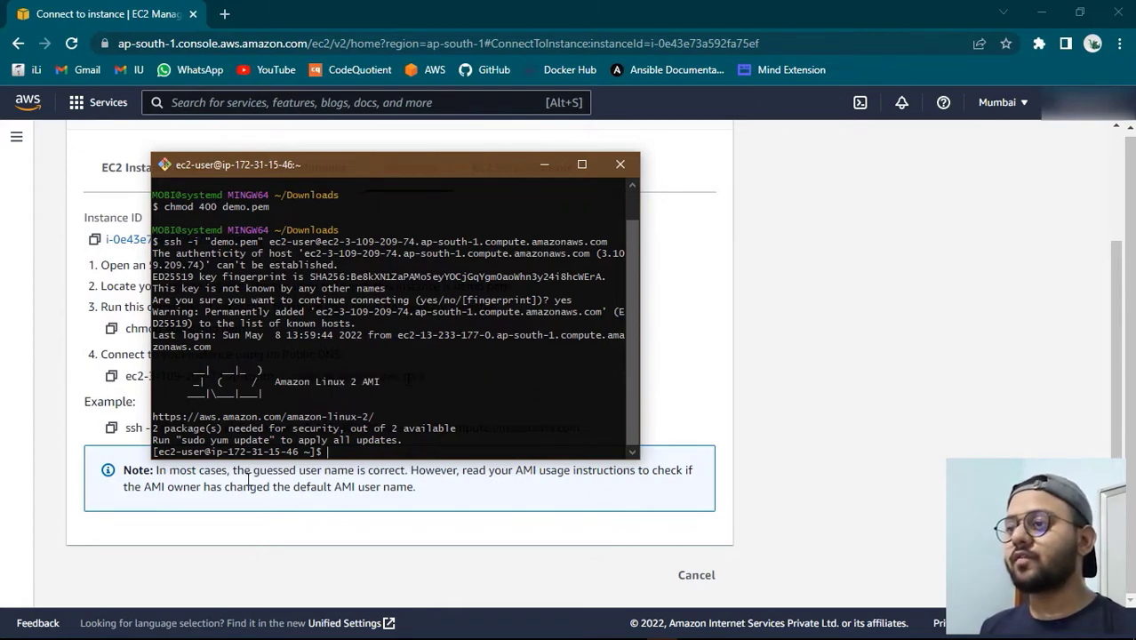
# Switch from ec2-user to the root user with sudo su and highlight the user name in the new prompt
pyautogui.moveTo(156, 452); pyautogui.dragTo(207, 453)
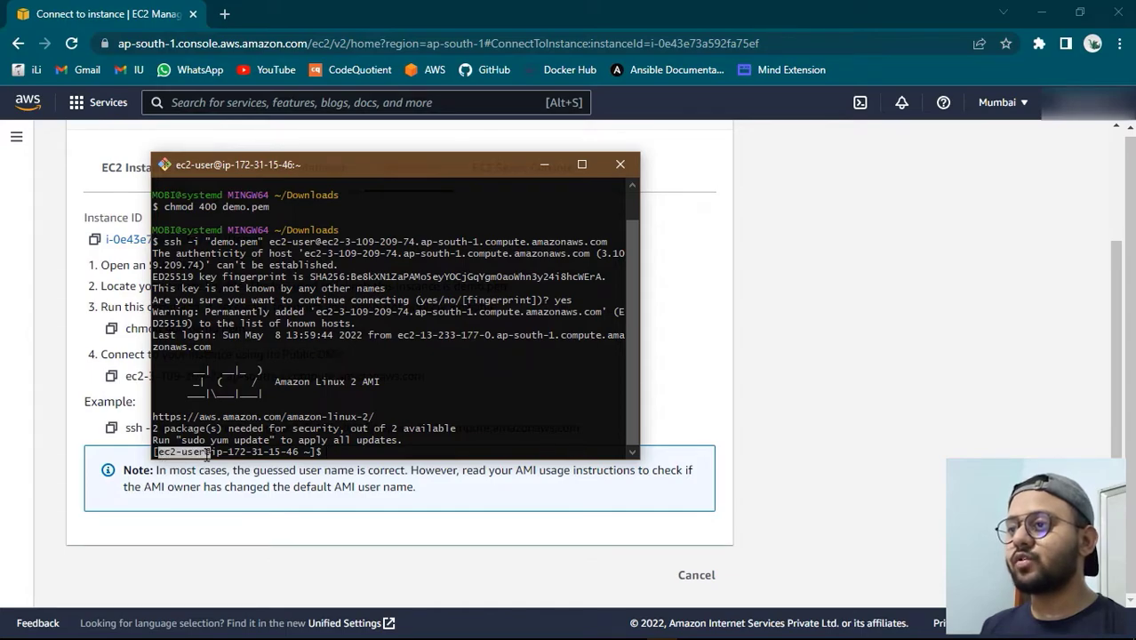
pyautogui.click(391, 455)
pyautogui.write('sudo su')
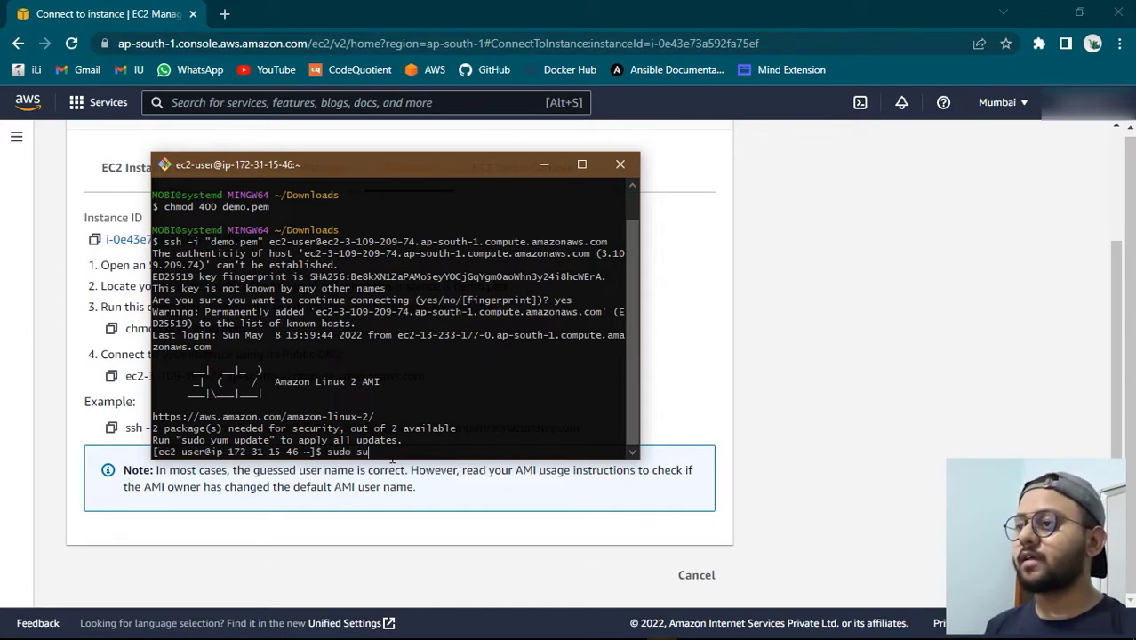
pyautogui.press('Return')
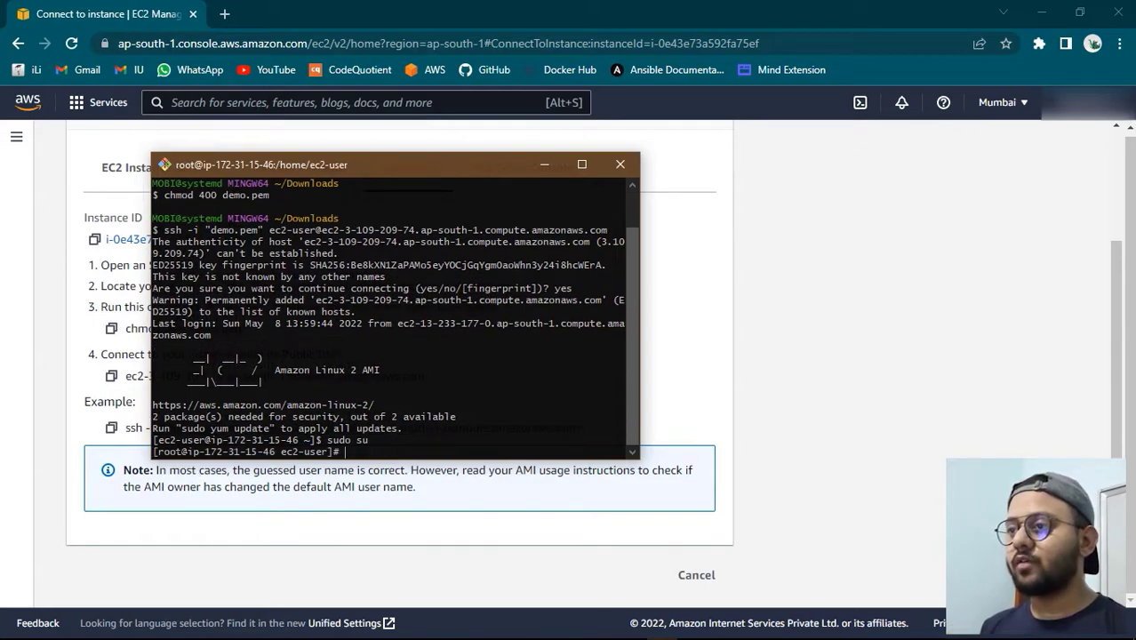
pyautogui.moveTo(186, 451); pyautogui.dragTo(161, 451)
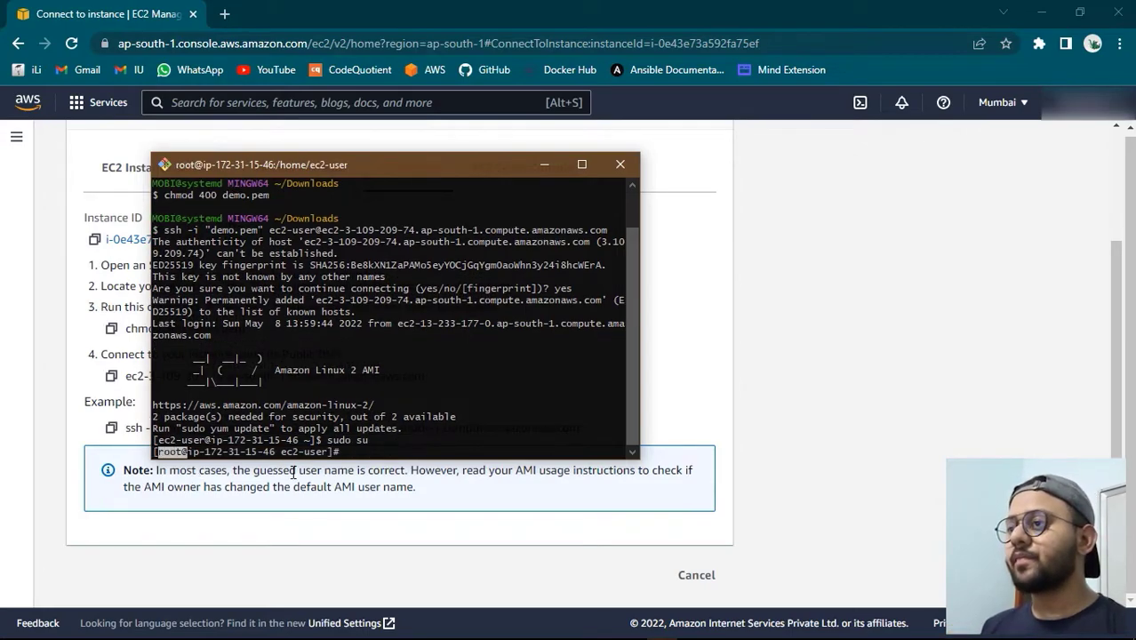
pyautogui.click(368, 457)
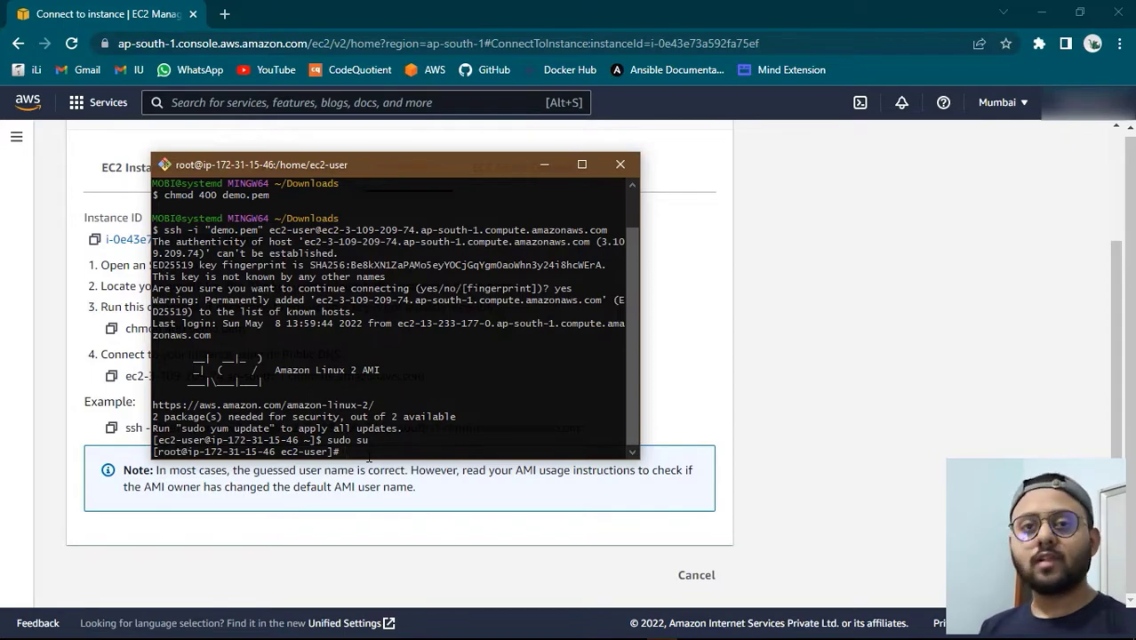
# Update the instance's installed packages without confirmation by running yum update -y
pyautogui.write('yum')
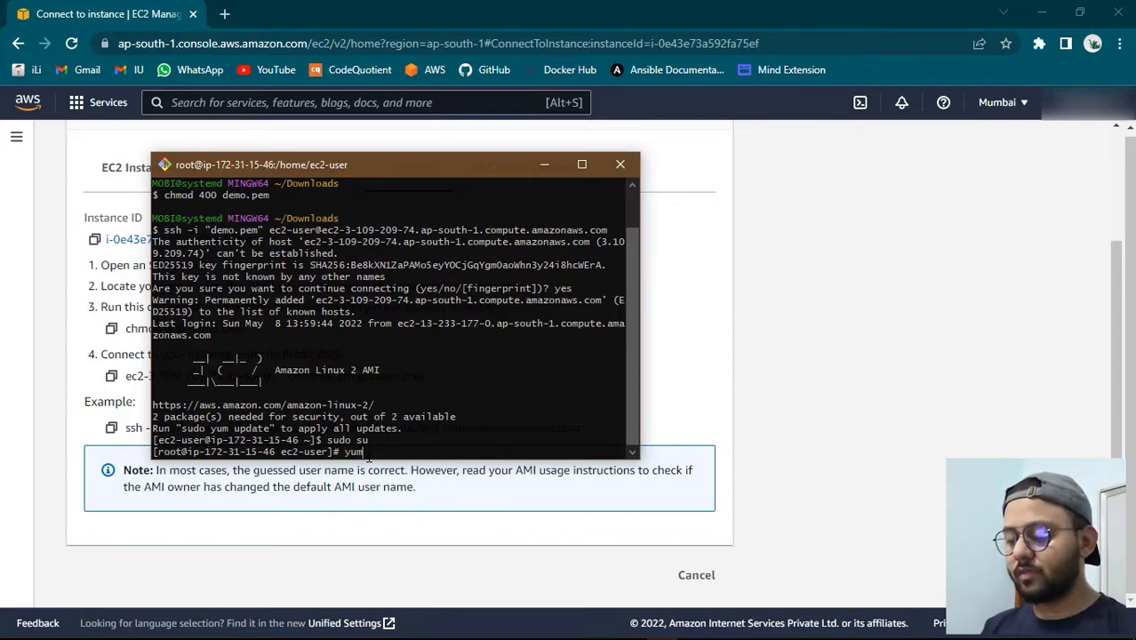
pyautogui.write(' update')
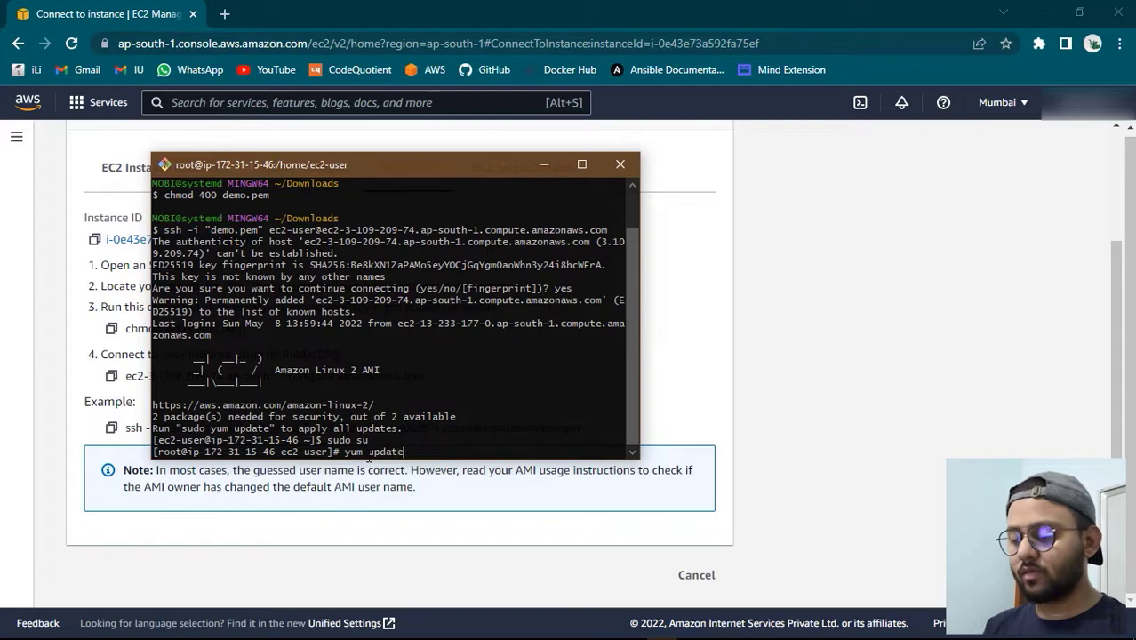
pyautogui.write(' -')
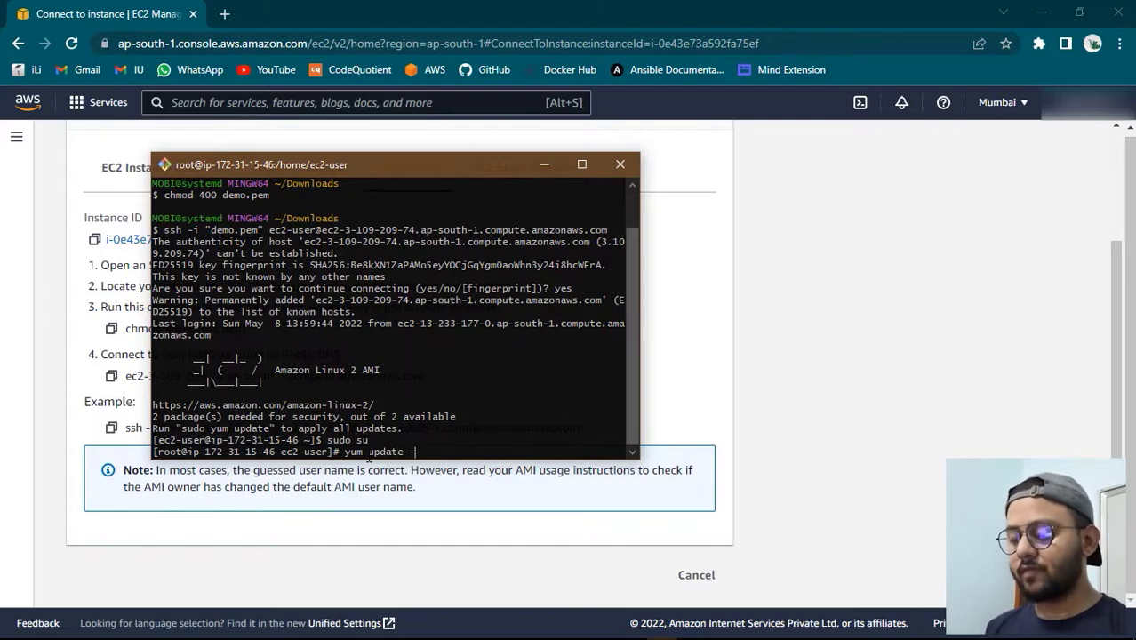
pyautogui.write('y')
pyautogui.press('Return')
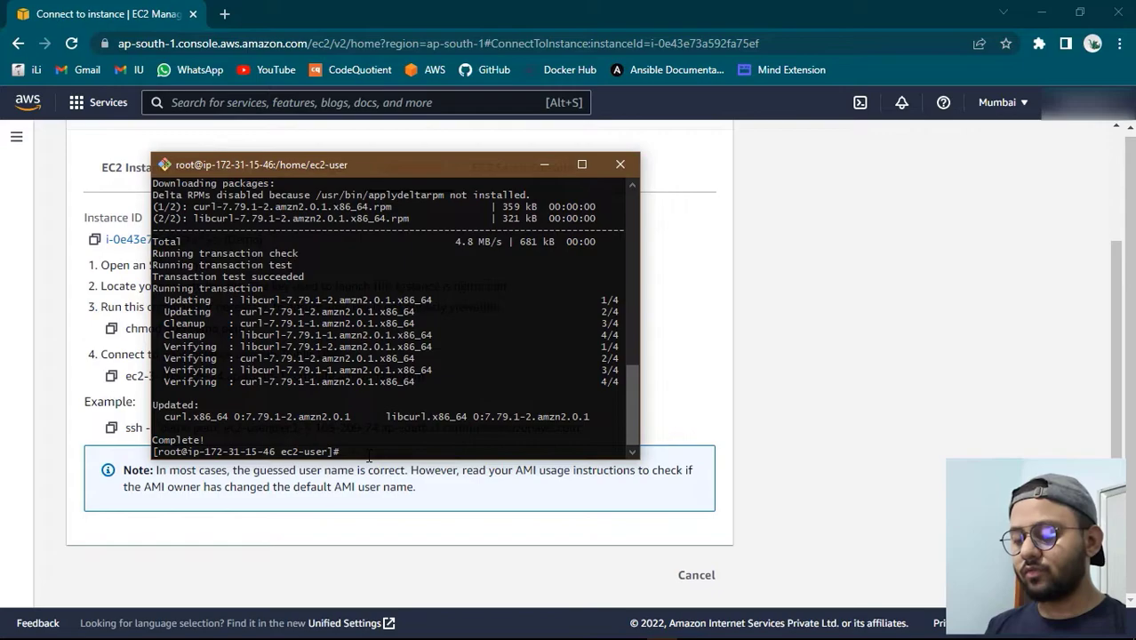
# Create the empty files file1 and file2 with touch in the ec2-user home directory and list its contents with ls
pyautogui.write('touch fi')
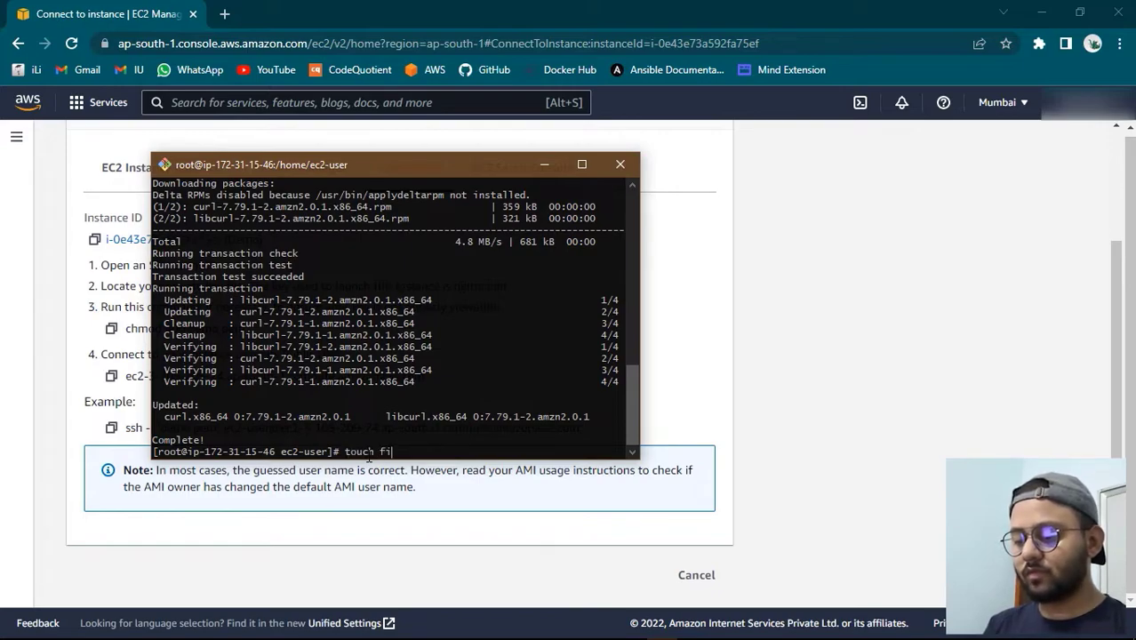
pyautogui.write('le1 fi')
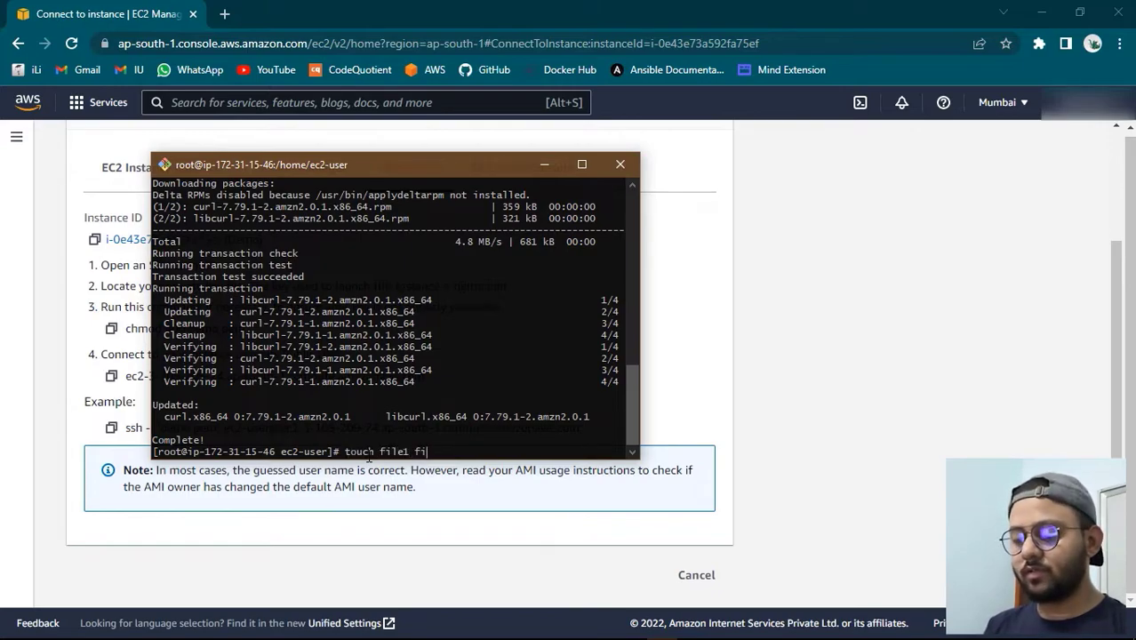
pyautogui.write('le2')
pyautogui.press('Return')
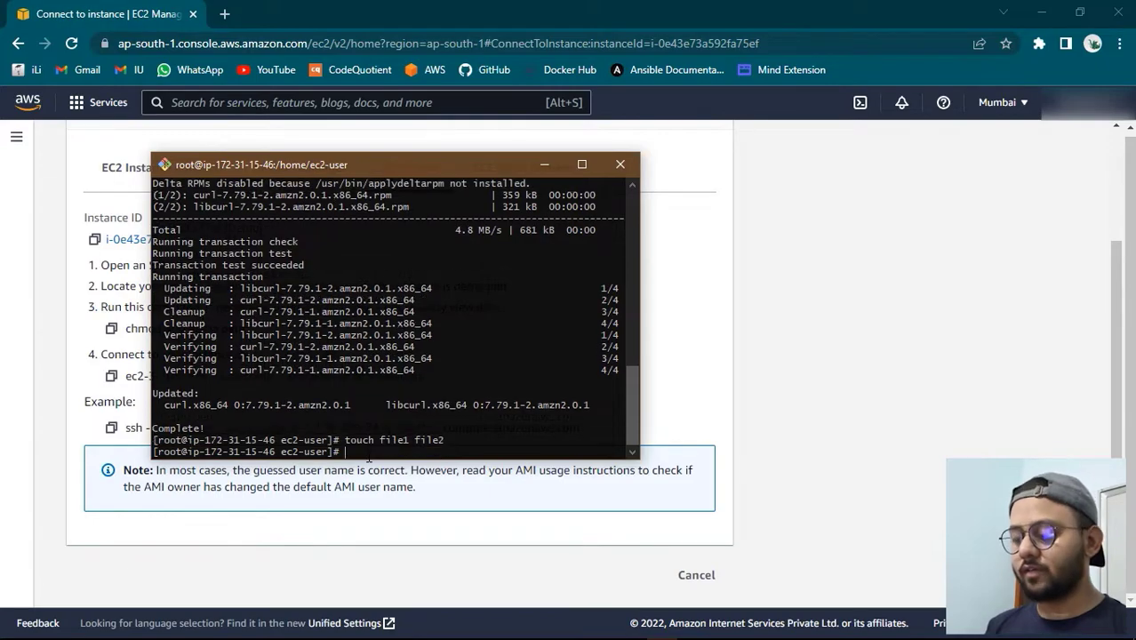
pyautogui.write('ls')
pyautogui.press('Return')
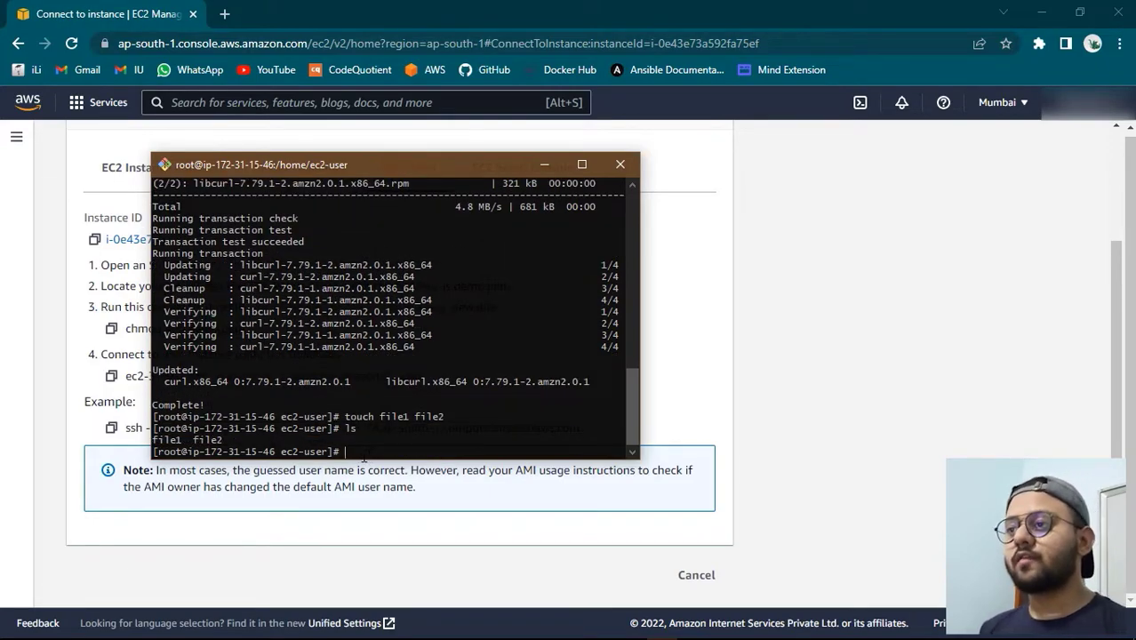